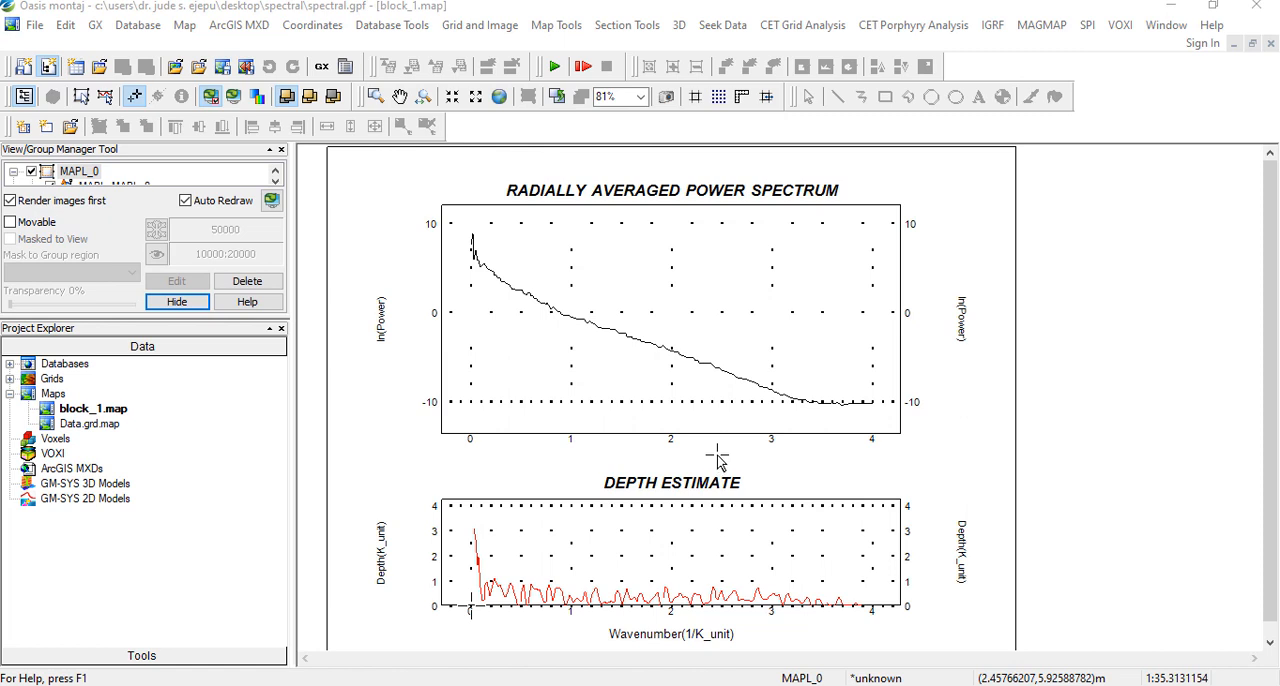
Switch to the blank Excel workbook and start a text file import from the spectral folder
{"action": "key", "text": "alt+Tab"}
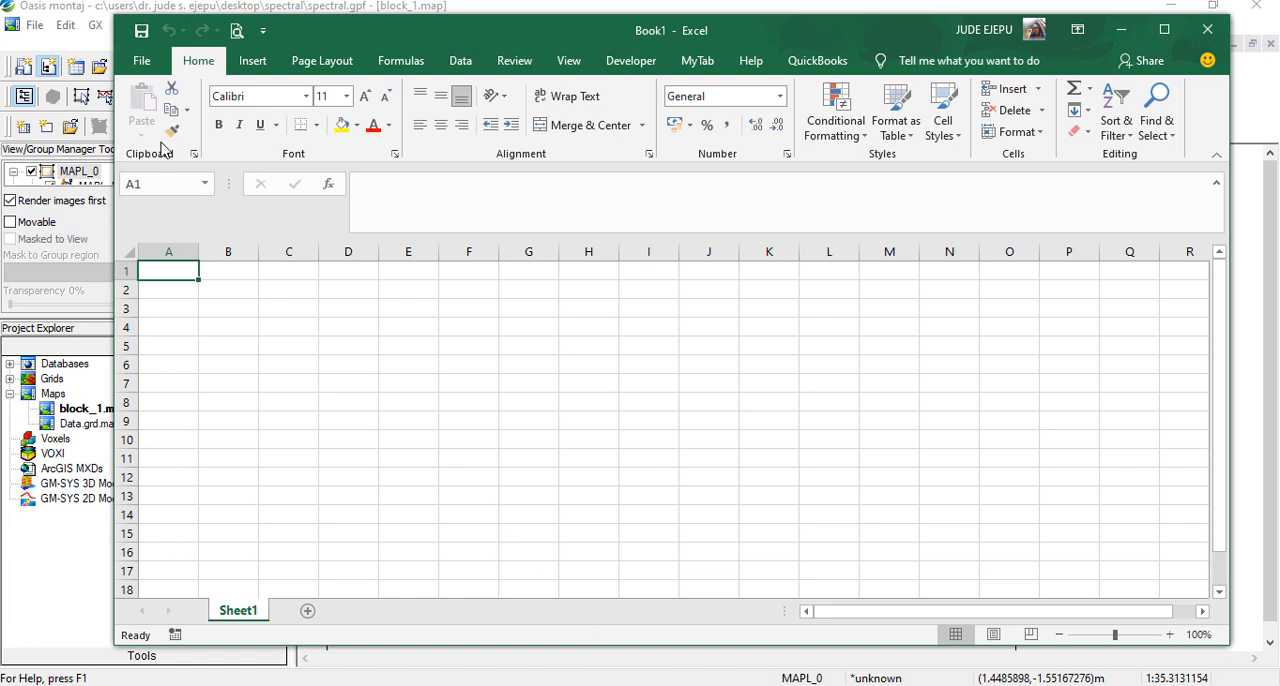
{"action": "left_click", "coordinate": [461, 64]}
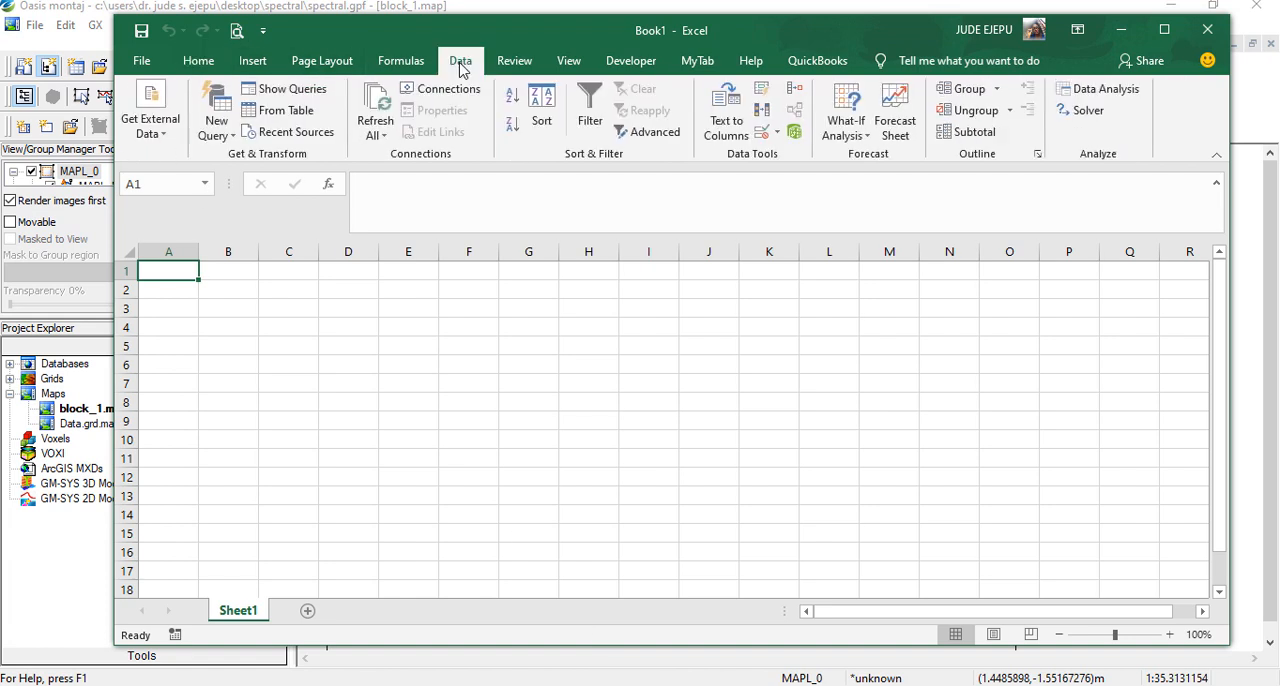
{"action": "left_click", "coordinate": [170, 145]}
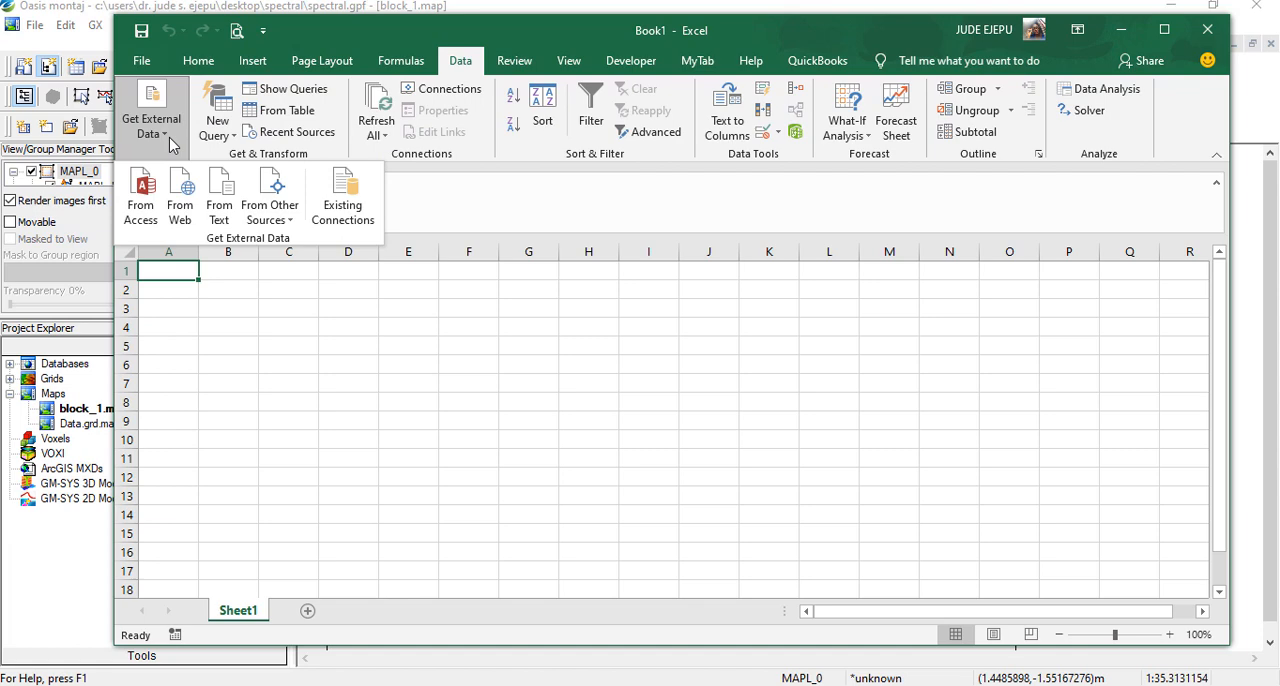
{"action": "left_click", "coordinate": [219, 205]}
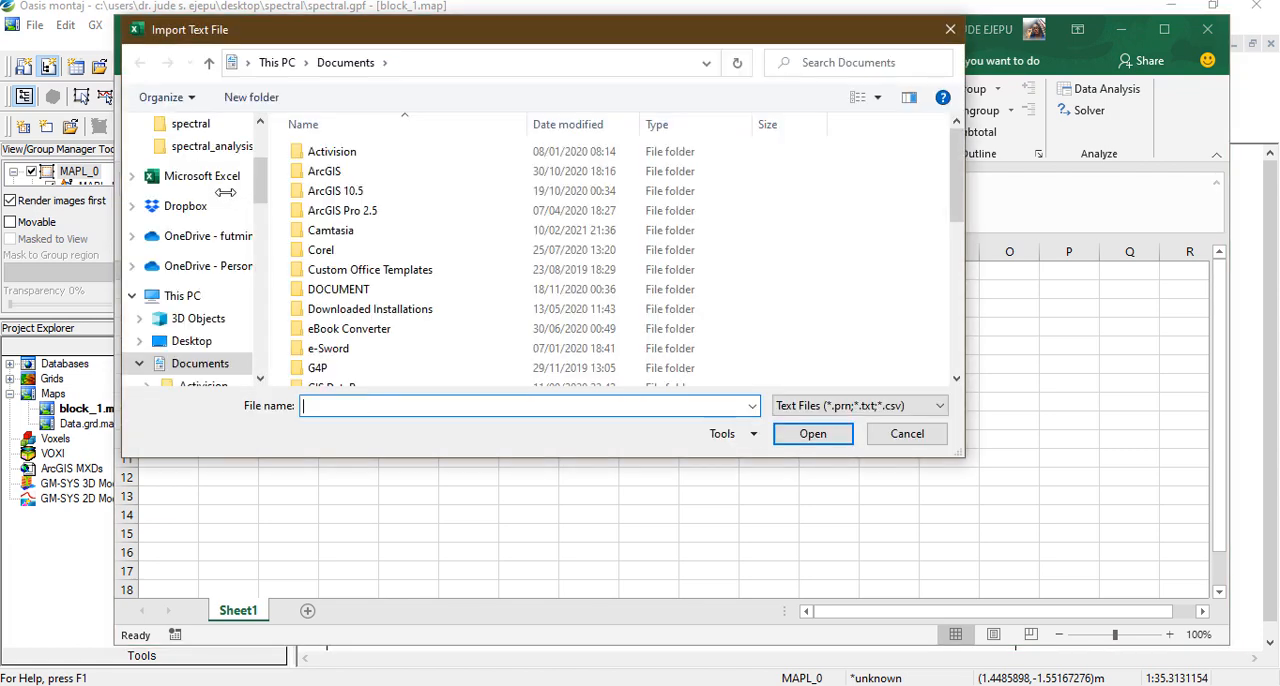
{"action": "scroll", "coordinate": [260, 172], "scroll_direction": "up", "scroll_amount": 1}
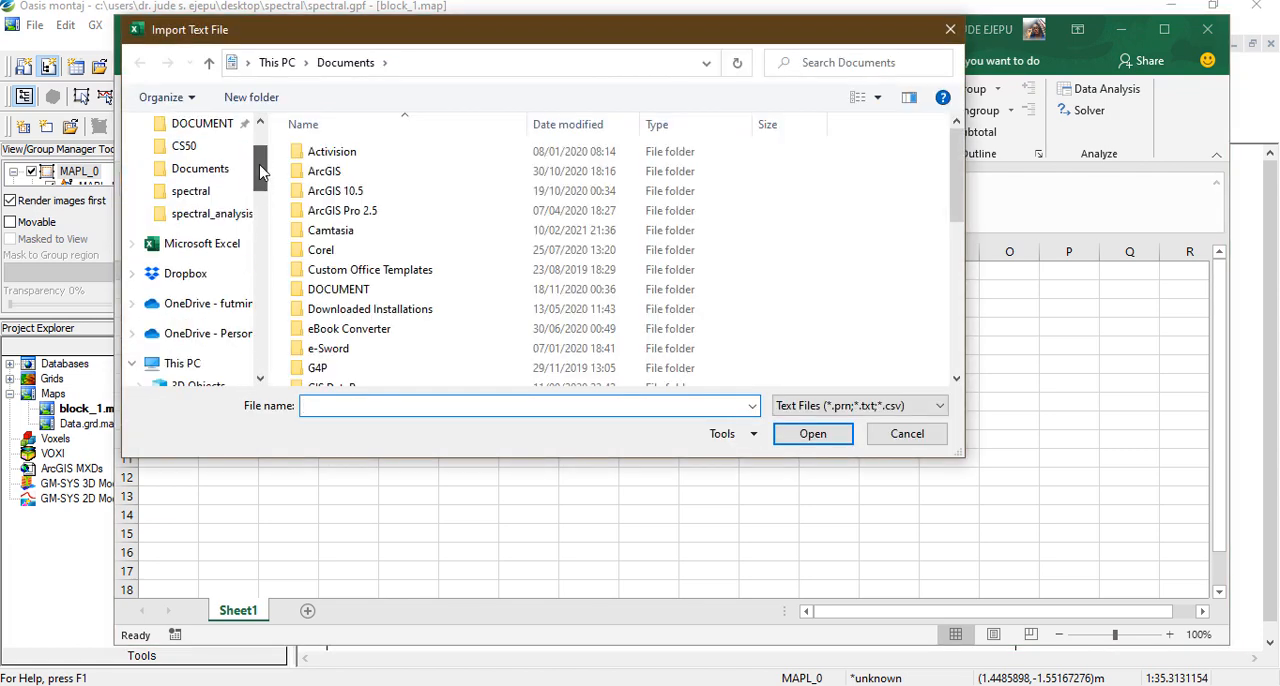
{"action": "left_click", "coordinate": [211, 191]}
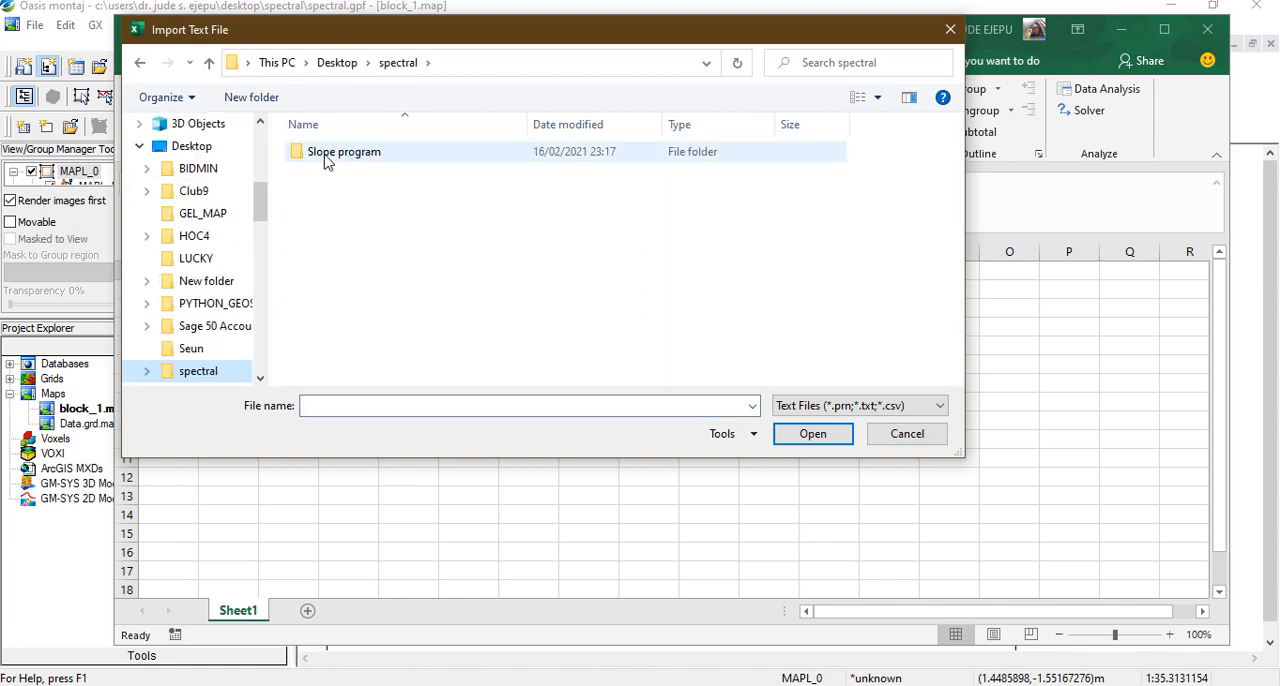
Show all file types in the folder and choose block_1.SPC as the file to import
{"action": "left_click", "coordinate": [940, 408]}
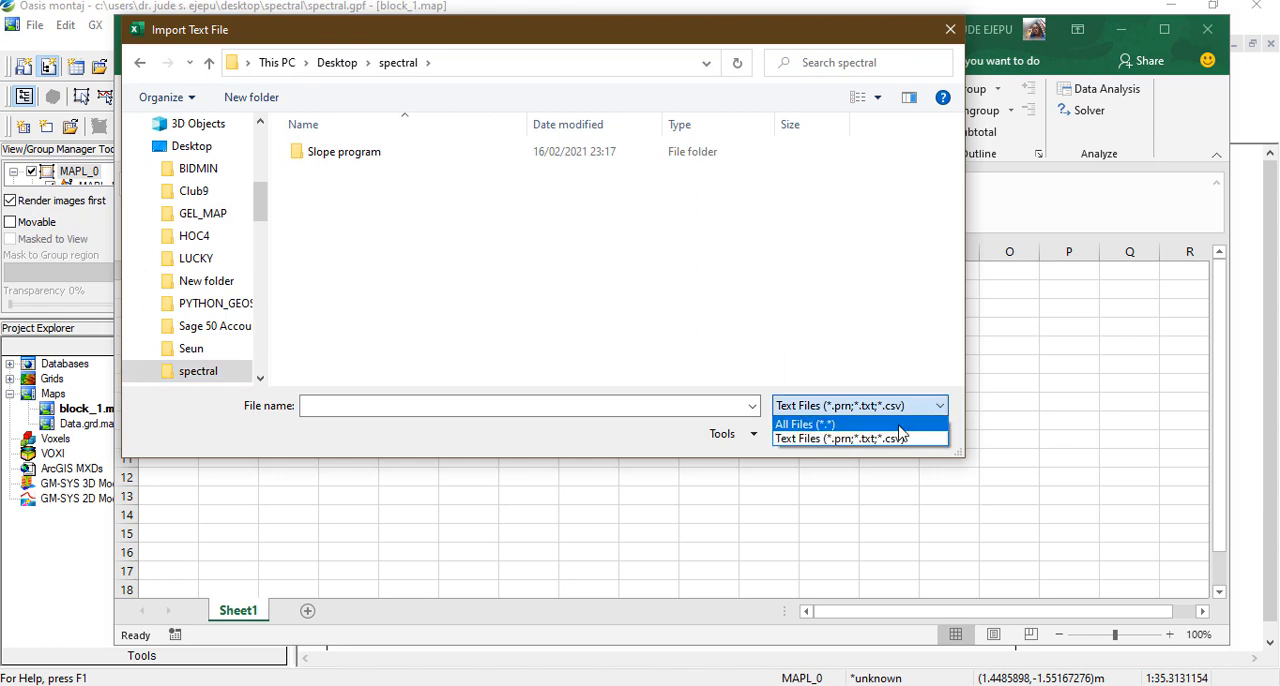
{"action": "left_click", "coordinate": [899, 428]}
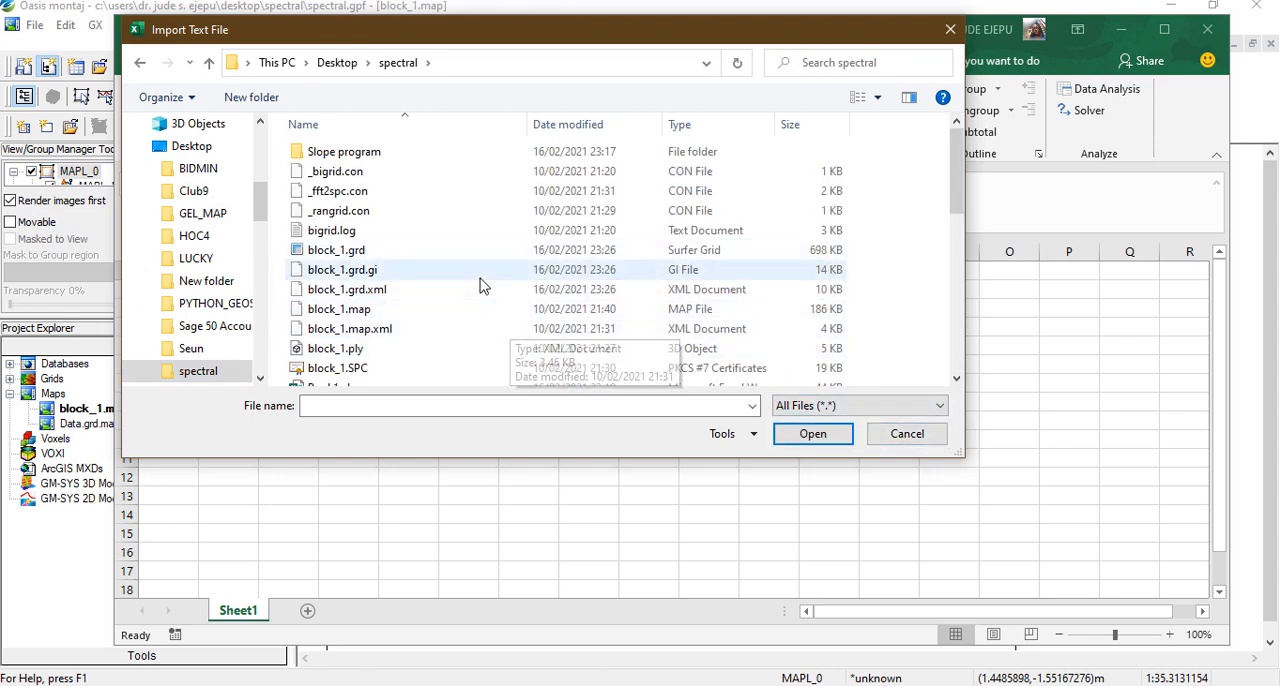
{"action": "scroll", "coordinate": [480, 287], "scroll_direction": "down", "scroll_amount": 2}
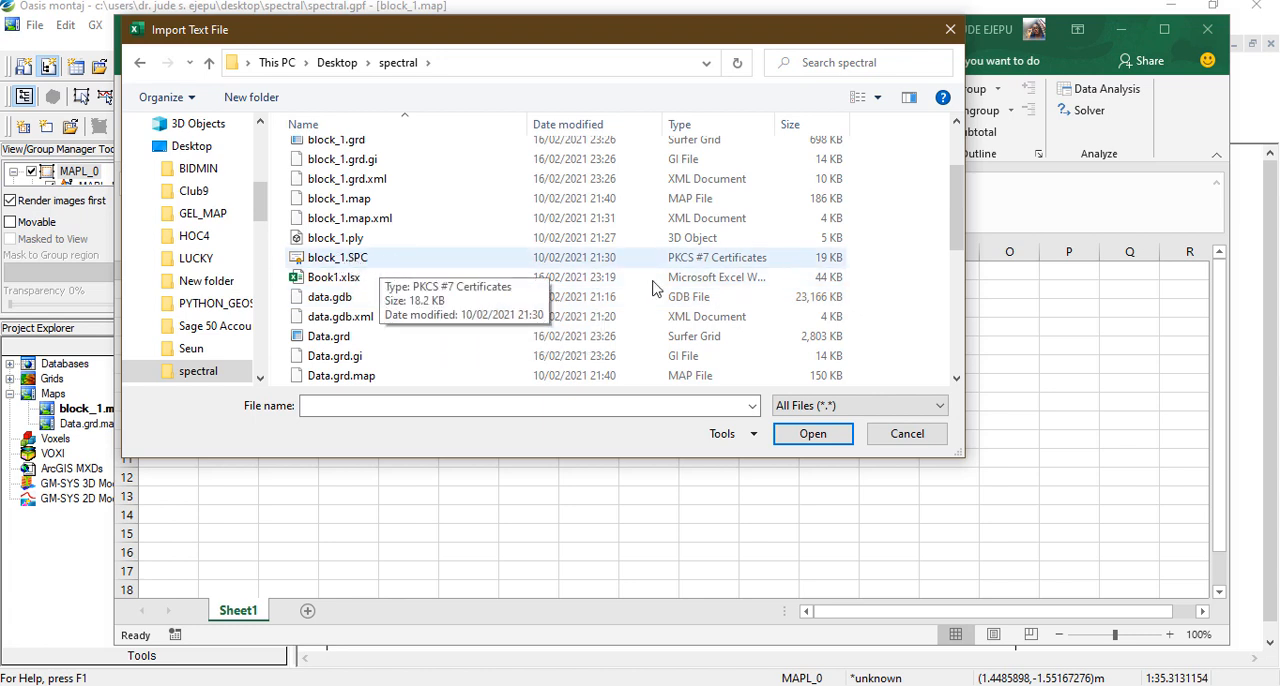
{"action": "left_click", "coordinate": [737, 266]}
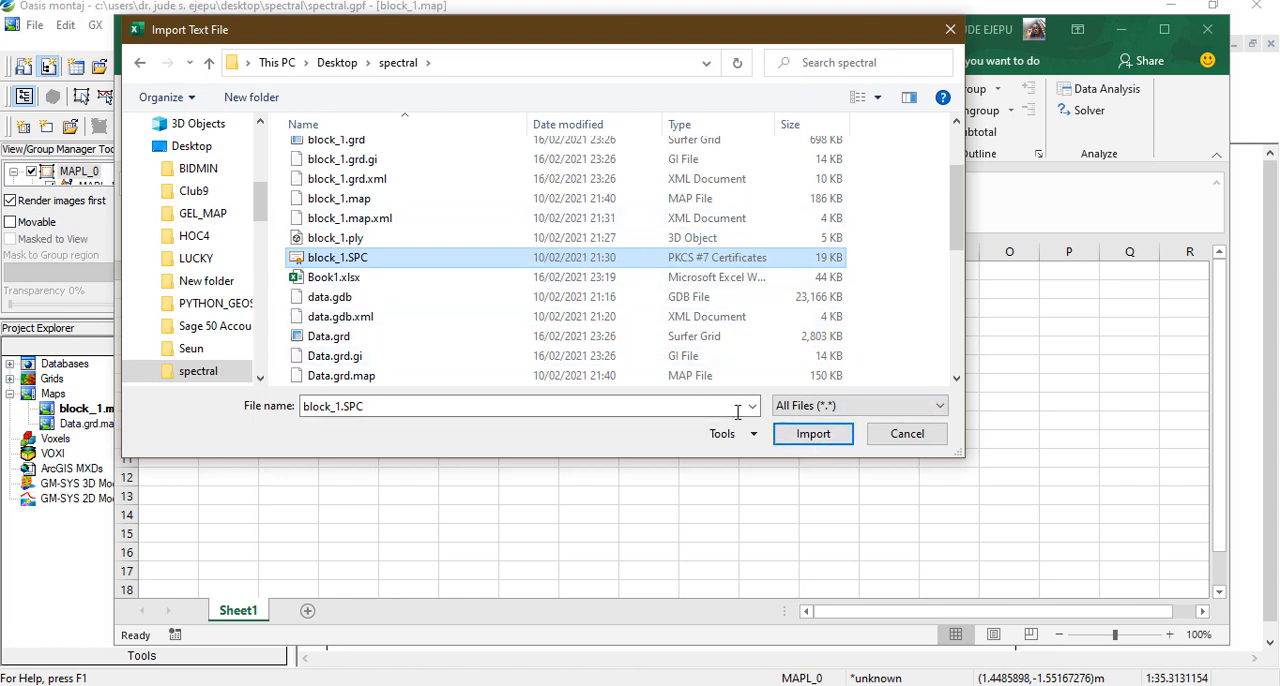
{"action": "left_click", "coordinate": [814, 436]}
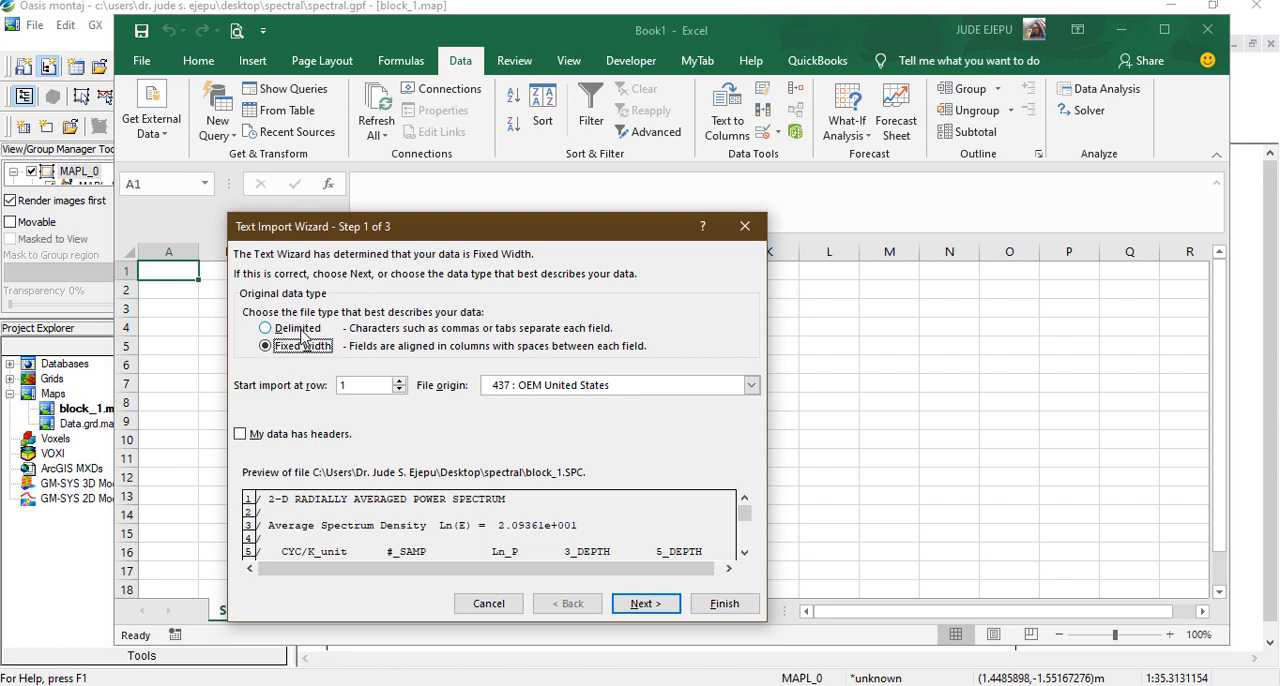
Import the file as delimited data split at tabs and spaces, placing it in the existing worksheet at cell A1
{"action": "left_click", "coordinate": [304, 333]}
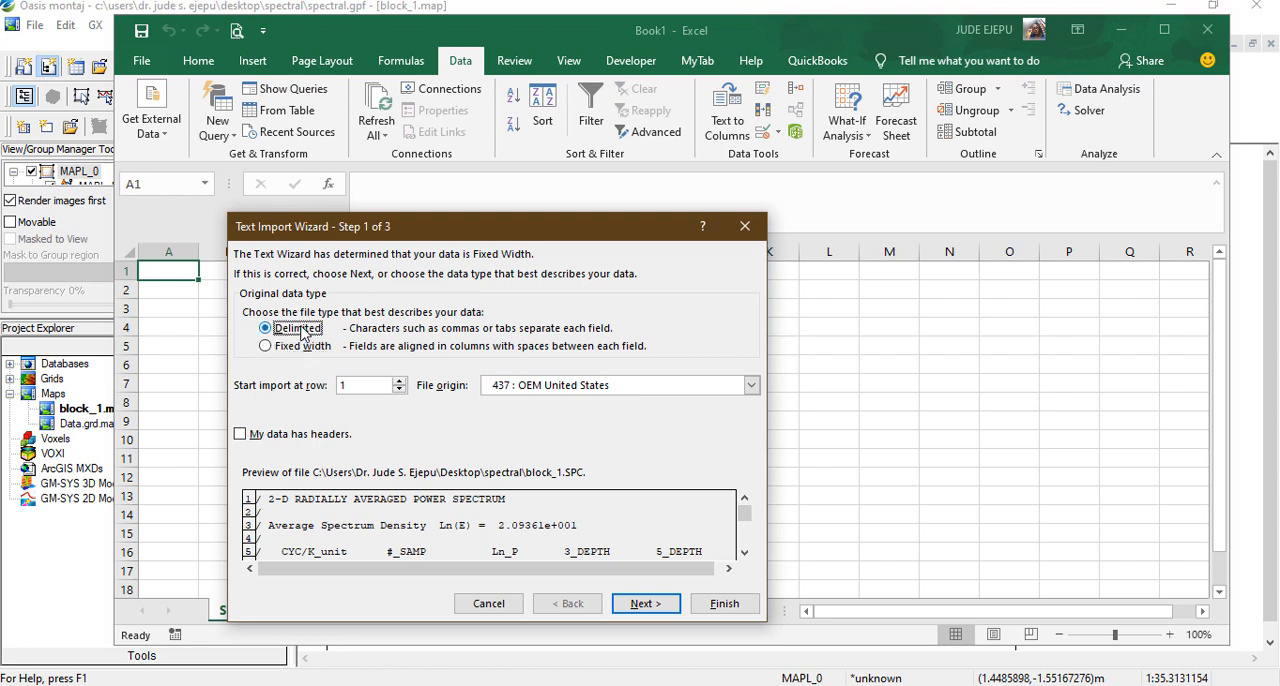
{"action": "left_click", "coordinate": [658, 606]}
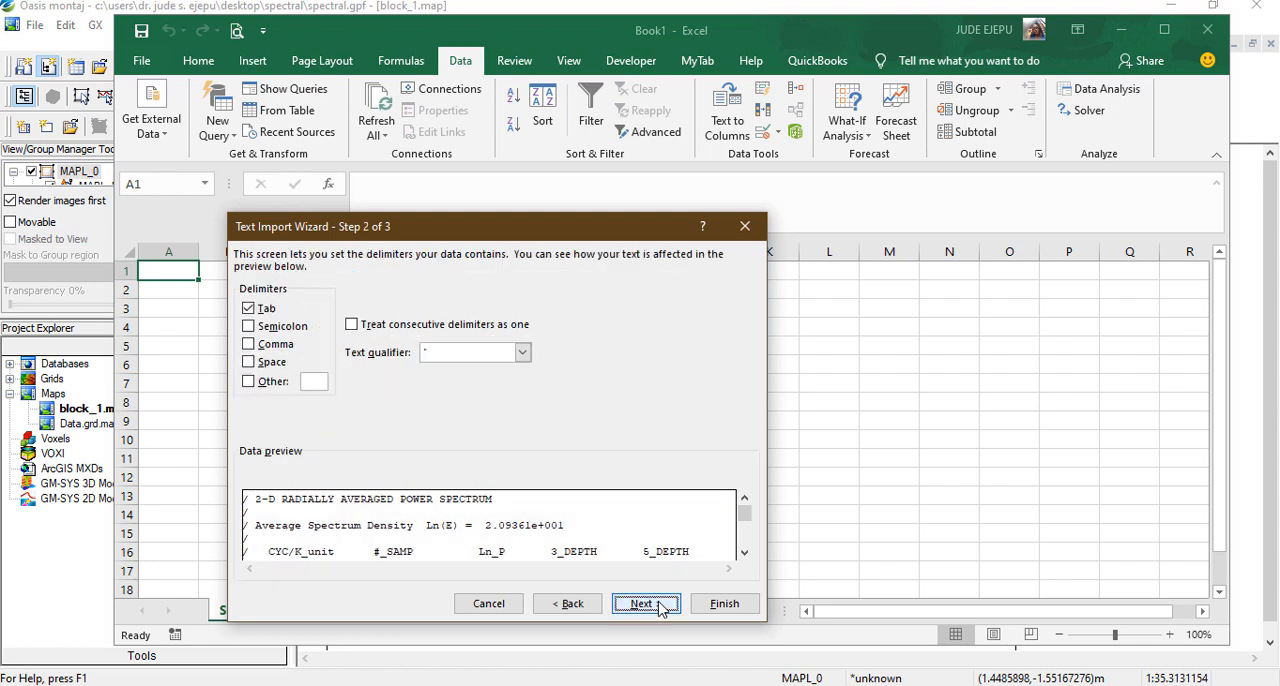
{"action": "left_click", "coordinate": [249, 364]}
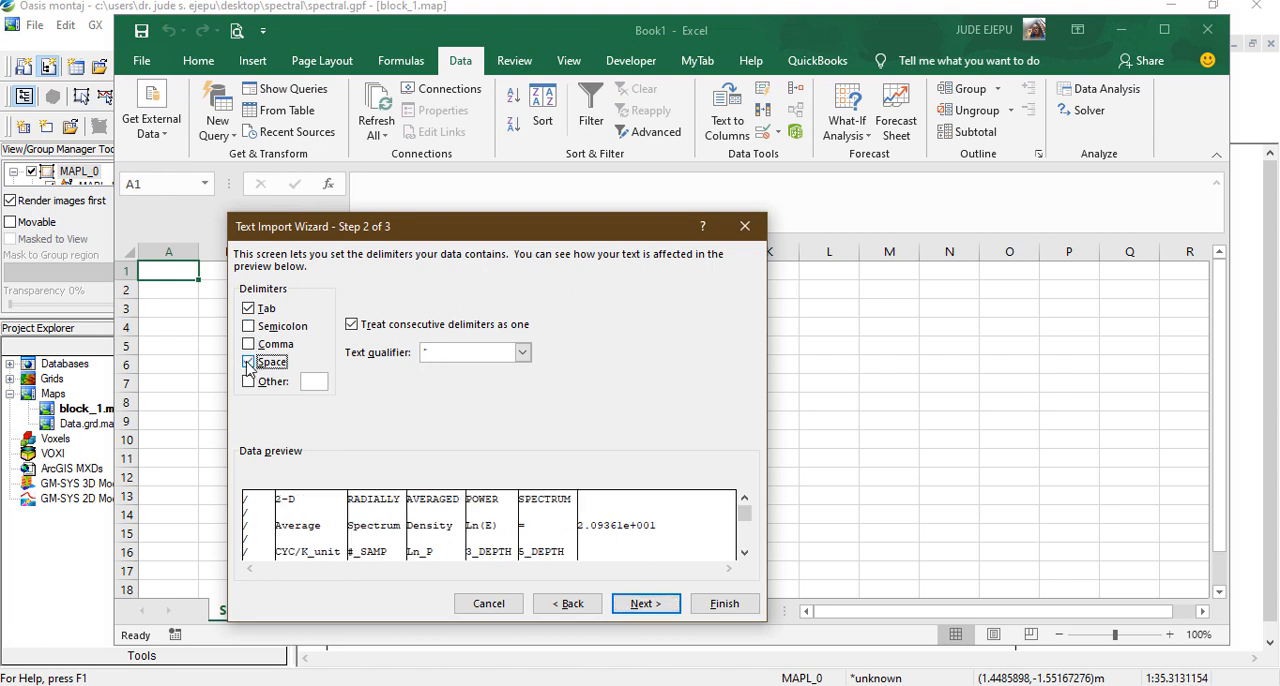
{"action": "left_click", "coordinate": [651, 604]}
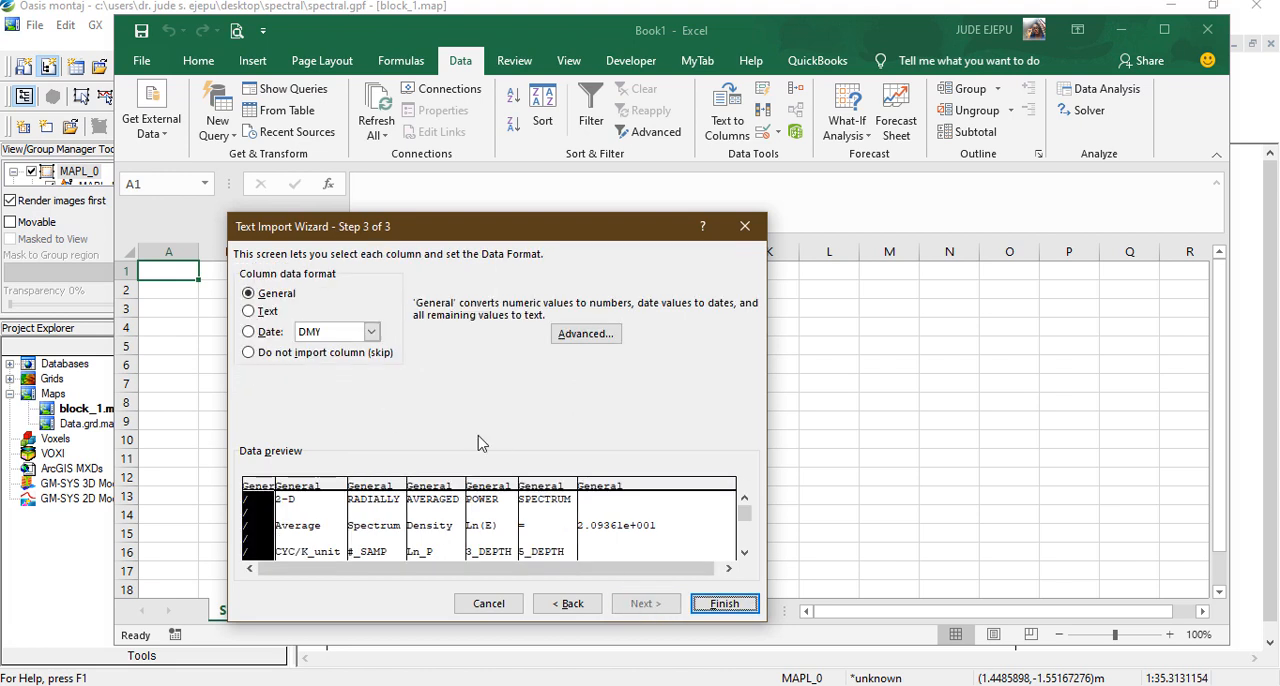
{"action": "left_click", "coordinate": [722, 605]}
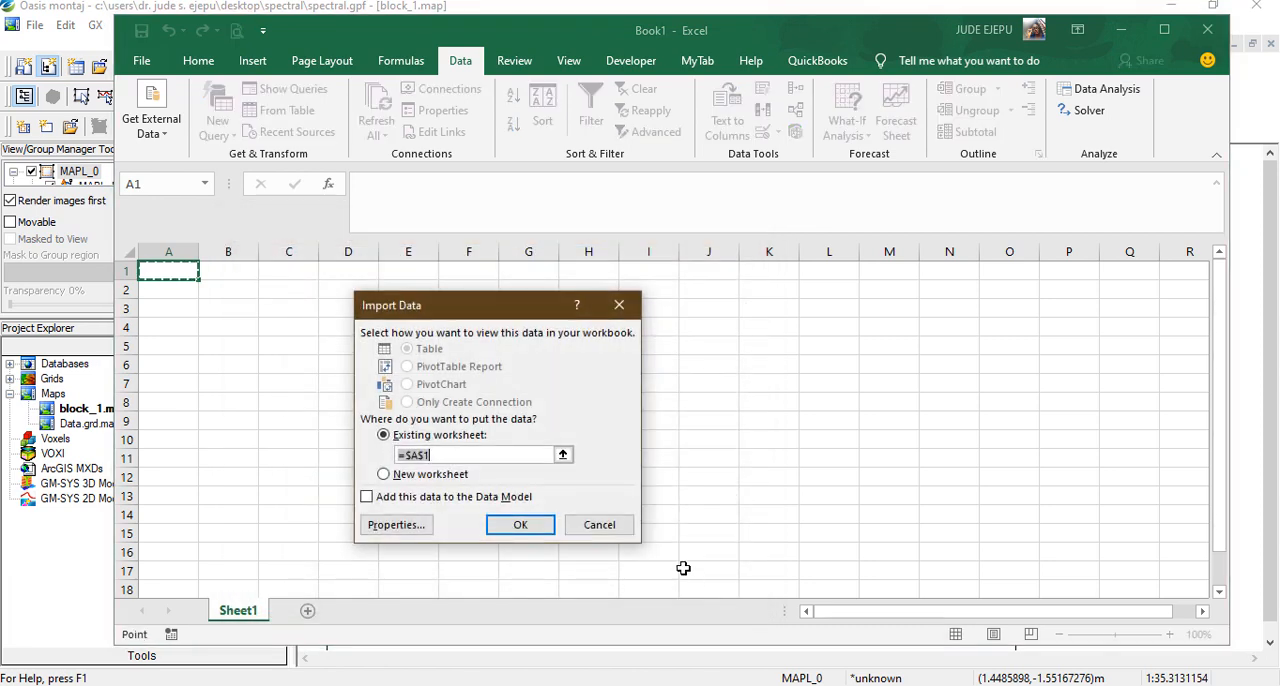
{"action": "left_click", "coordinate": [520, 524]}
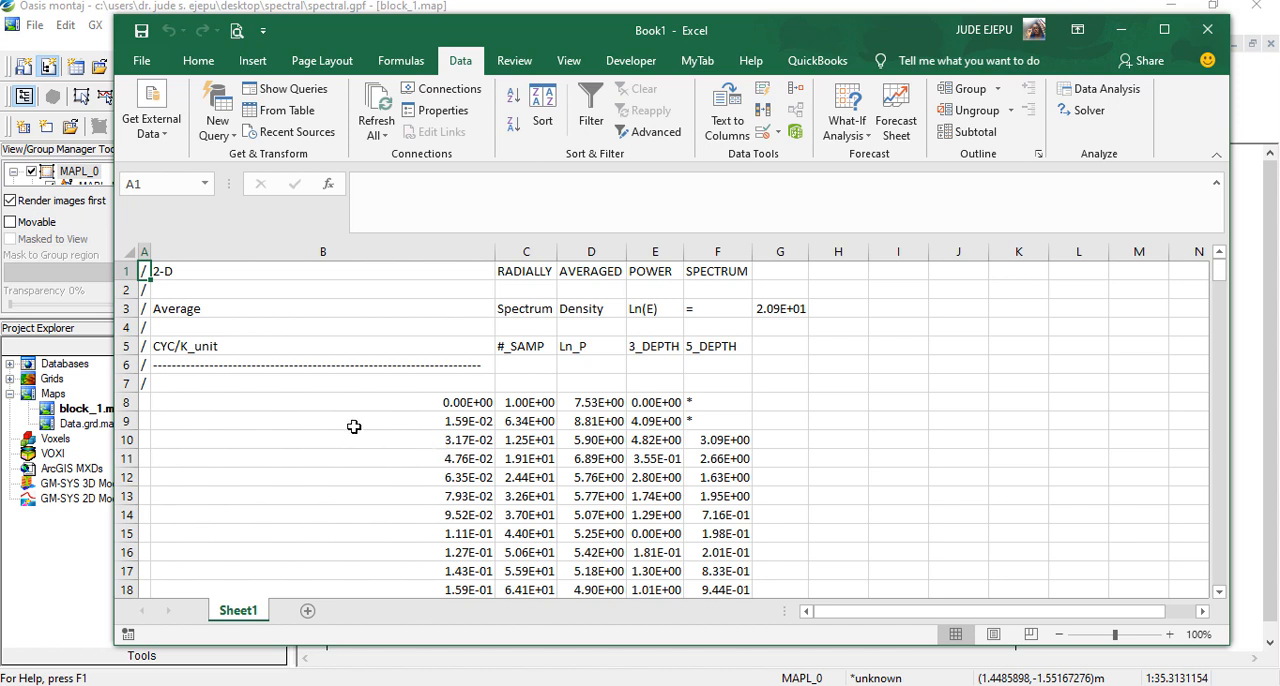
Delete row 2 and the dashed-line row 6 from the worksheet
{"action": "left_click", "coordinate": [129, 364]}
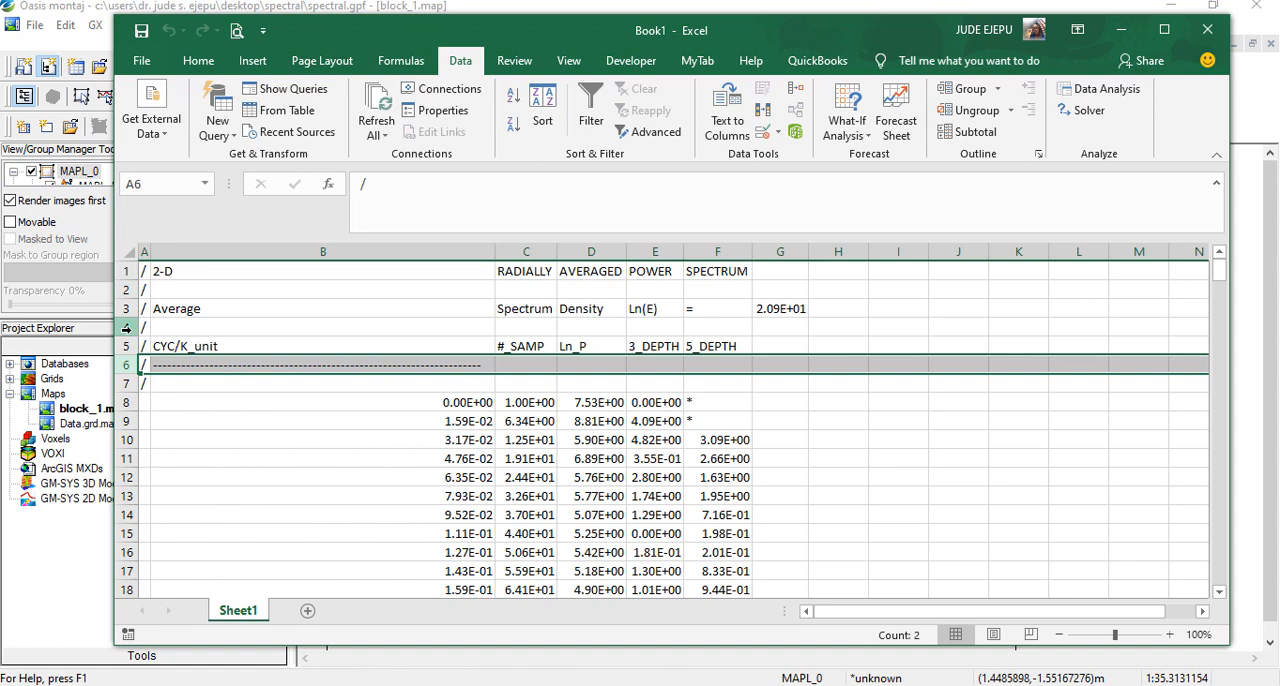
{"action": "left_click", "coordinate": [129, 289], "text": "ctrl"}
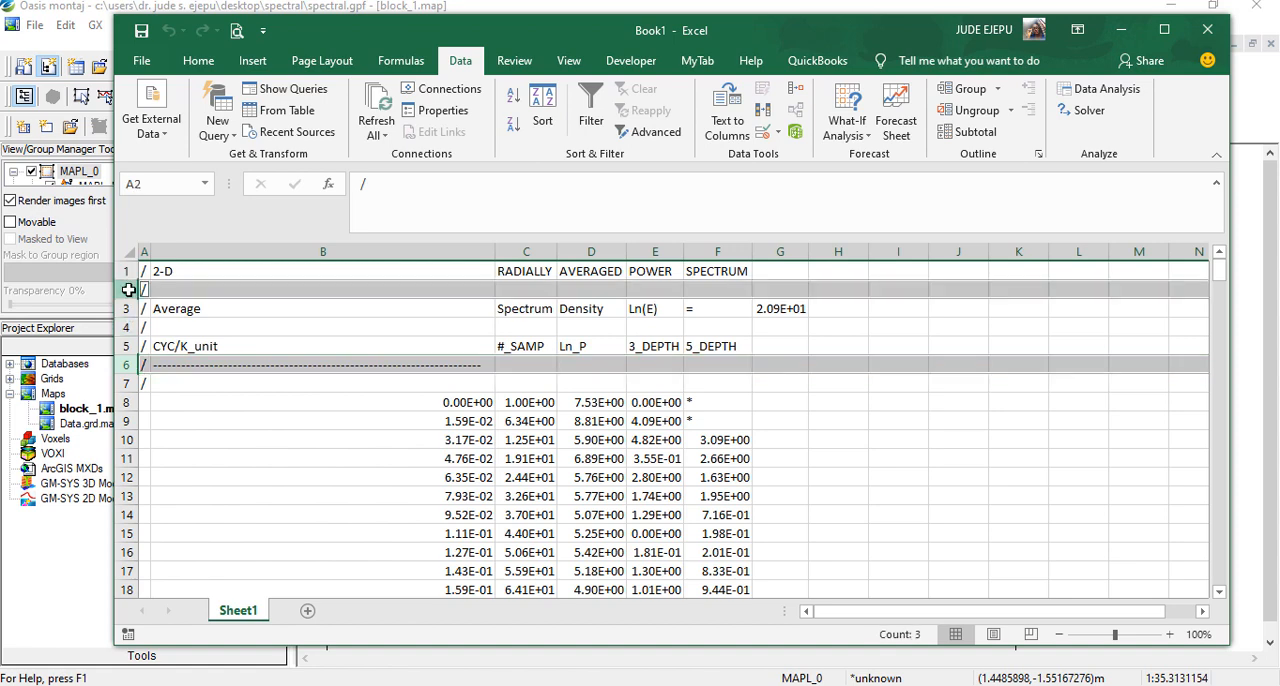
{"action": "right_click", "coordinate": [129, 289]}
{"action": "left_click", "coordinate": [190, 442]}
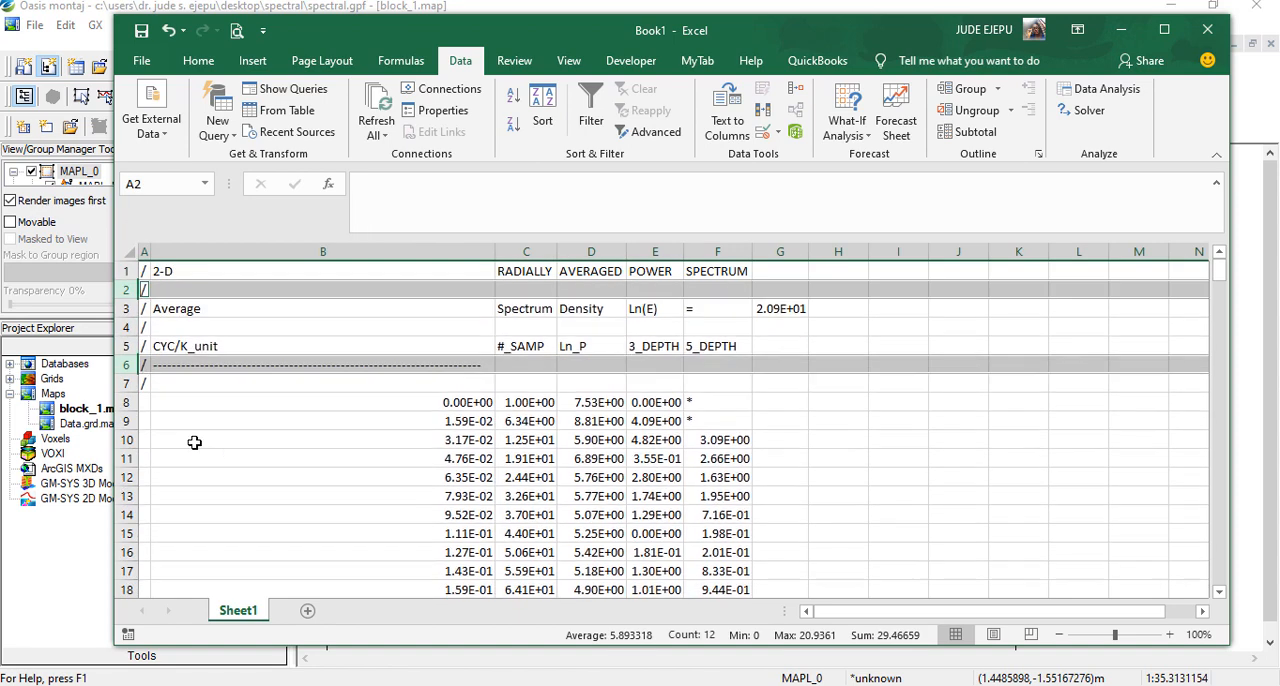
Delete the column of slashes and fit the CYC/K_unit column's width to its contents
{"action": "right_click", "coordinate": [145, 251]}
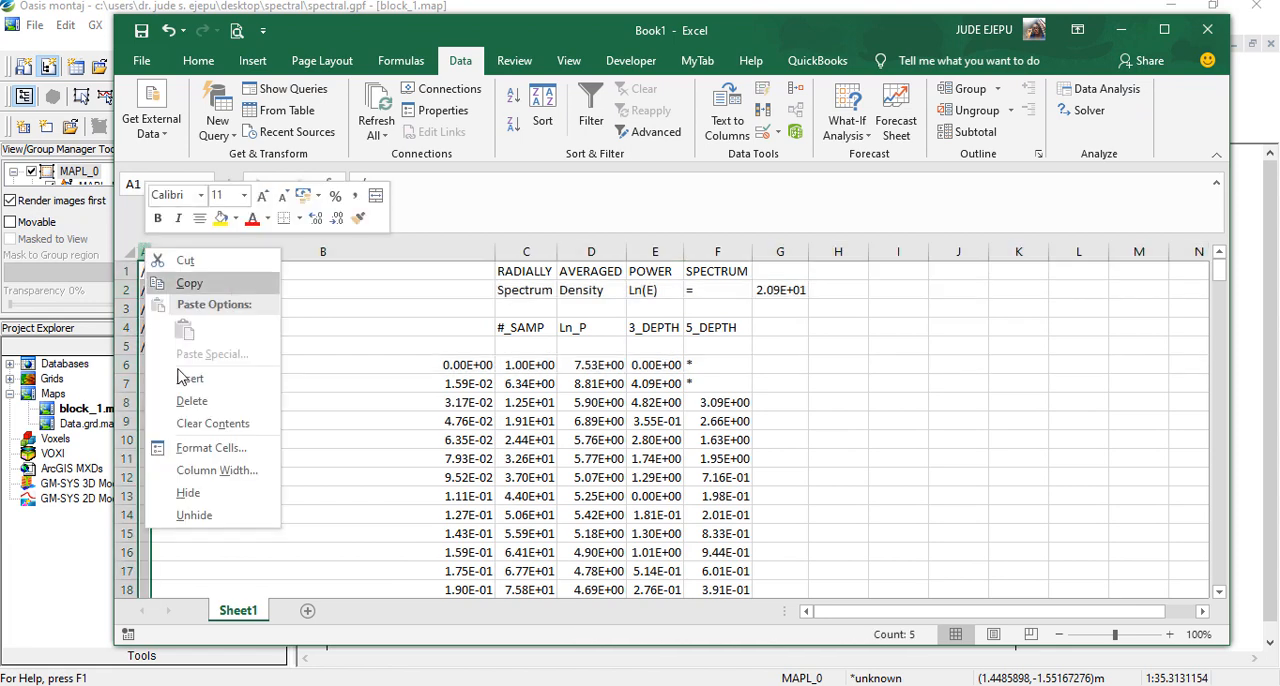
{"action": "left_click", "coordinate": [192, 401]}
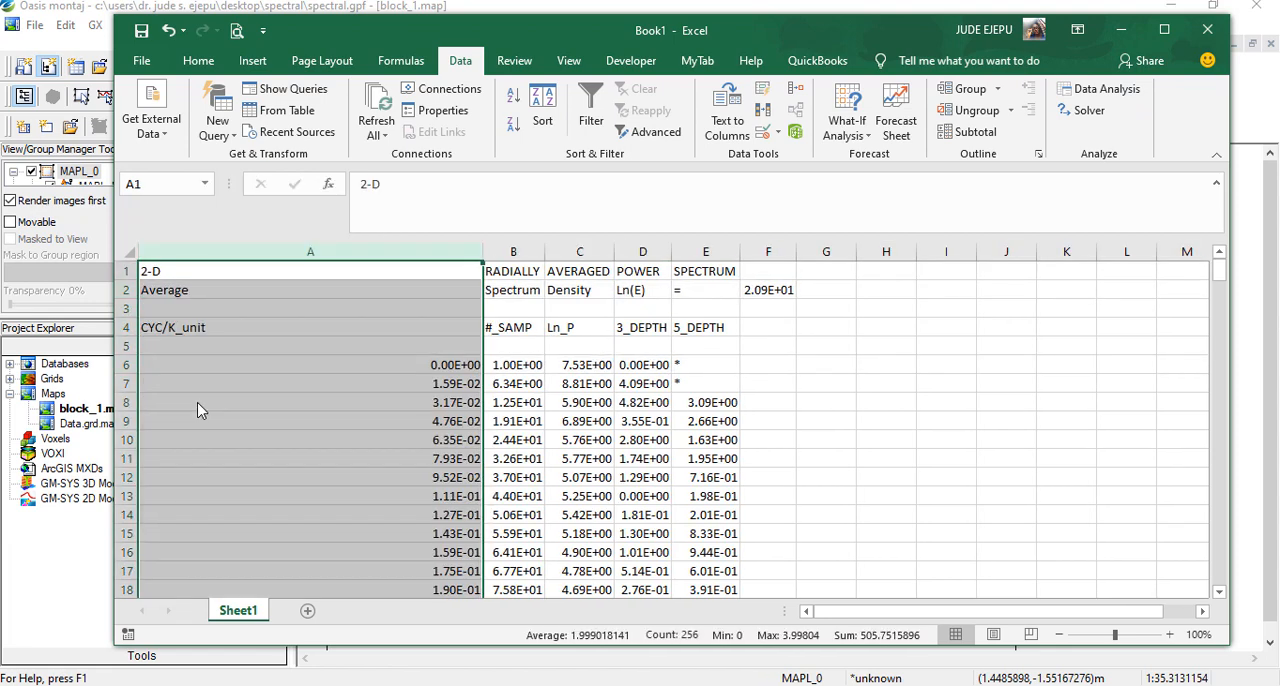
{"action": "double_click", "coordinate": [482, 251]}
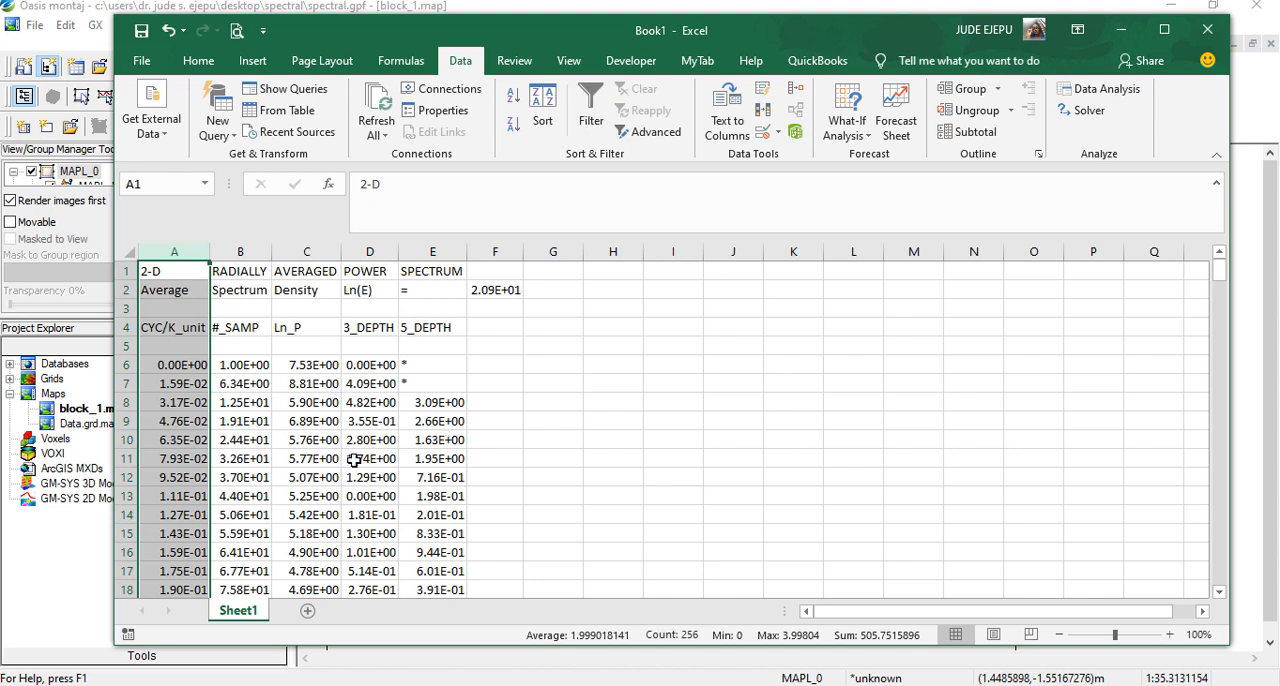
{"action": "left_click", "coordinate": [161, 327]}
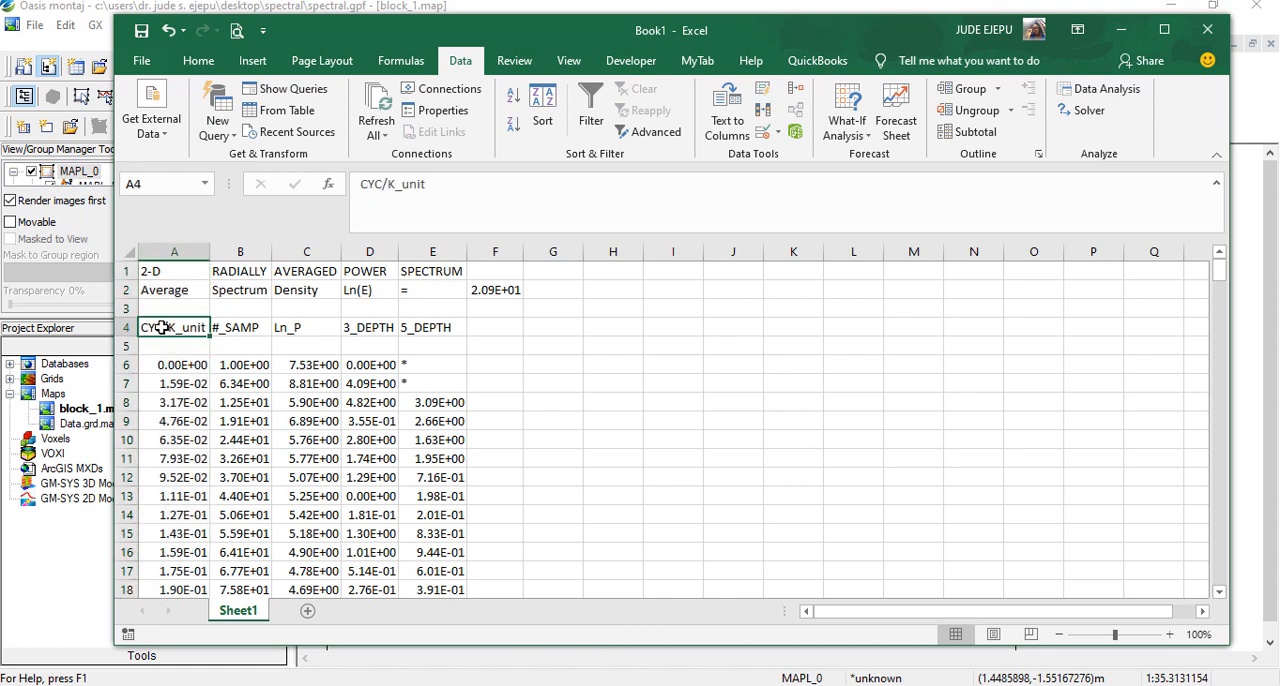
{"action": "key", "text": "shift+Down"}
{"action": "key", "text": "shift+Down"}
{"action": "key", "text": "shift+Down"}
{"action": "key", "text": "shift+Down"}
{"action": "key", "text": "shift+Down"}
{"action": "key", "text": "shift+Down"}
{"action": "key", "text": "shift+Down"}
{"action": "key", "text": "shift+Down"}
{"action": "key", "text": "shift+Down"}
{"action": "key", "text": "shift+Down"}
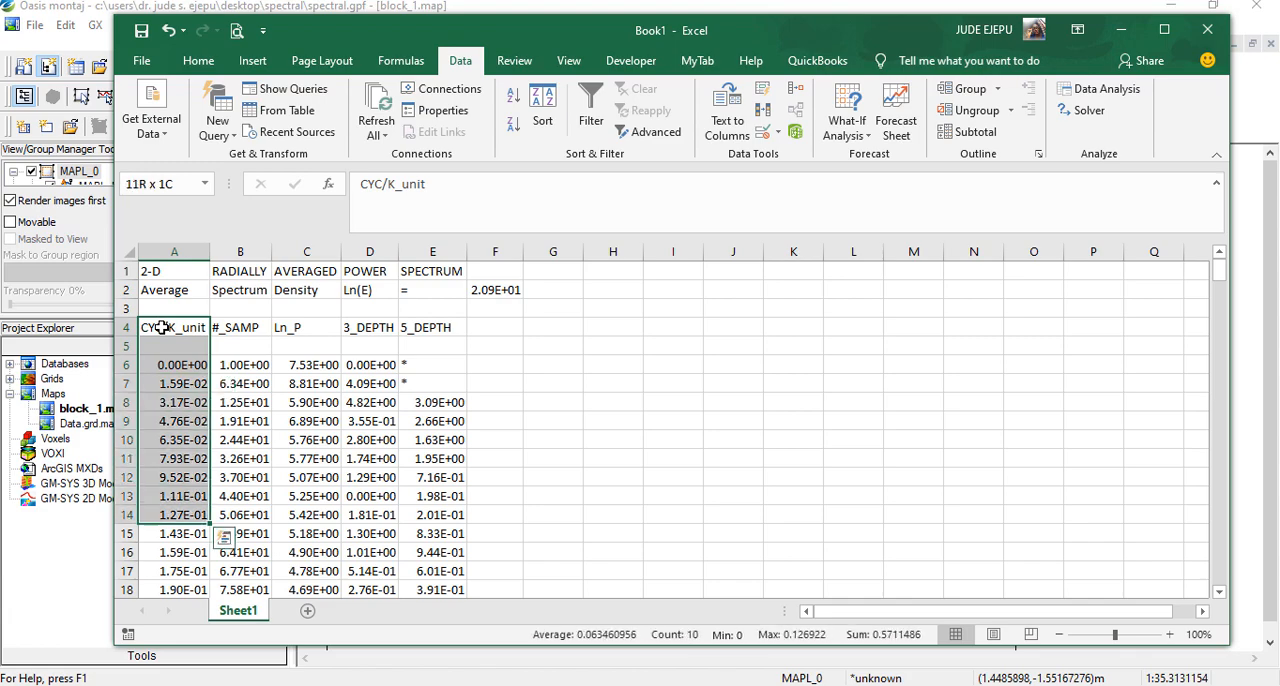
{"action": "key", "text": "ctrl+shift+Down"}
{"action": "scroll", "coordinate": [255, 372], "scroll_direction": "up", "scroll_amount": 15}
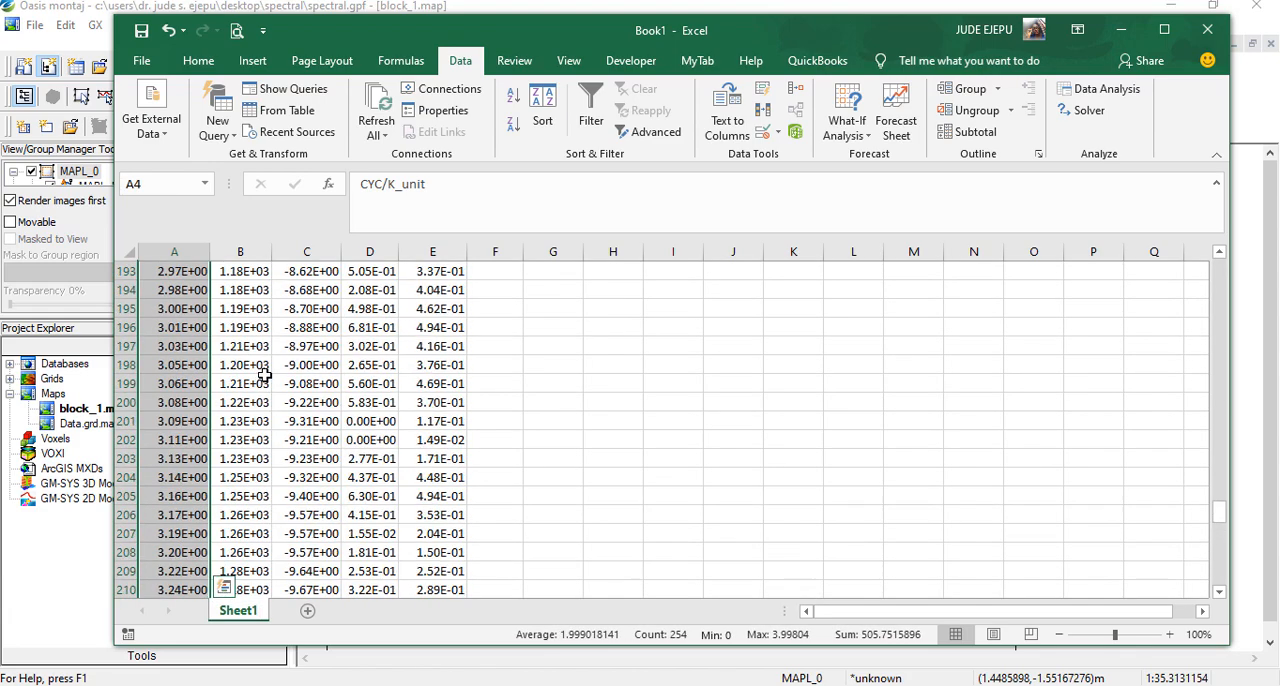
{"action": "scroll", "coordinate": [264, 373], "scroll_direction": "up", "scroll_amount": 20}
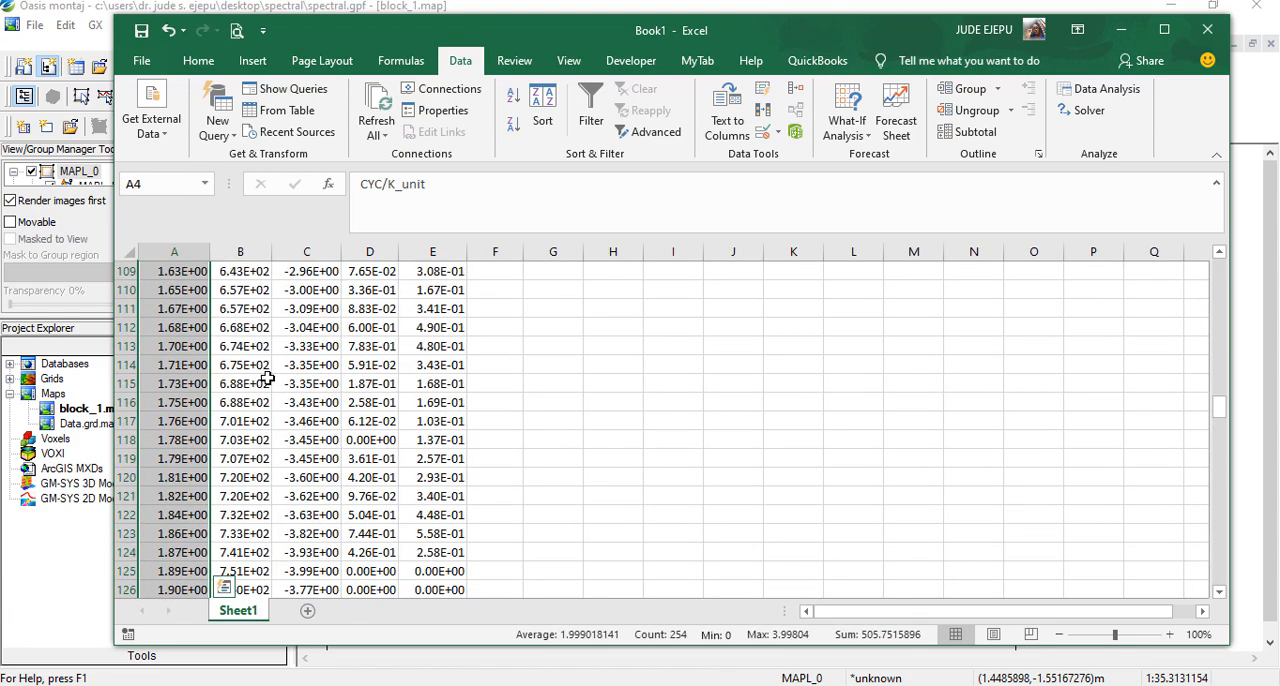
{"action": "scroll", "coordinate": [267, 378], "scroll_direction": "up", "scroll_amount": 20}
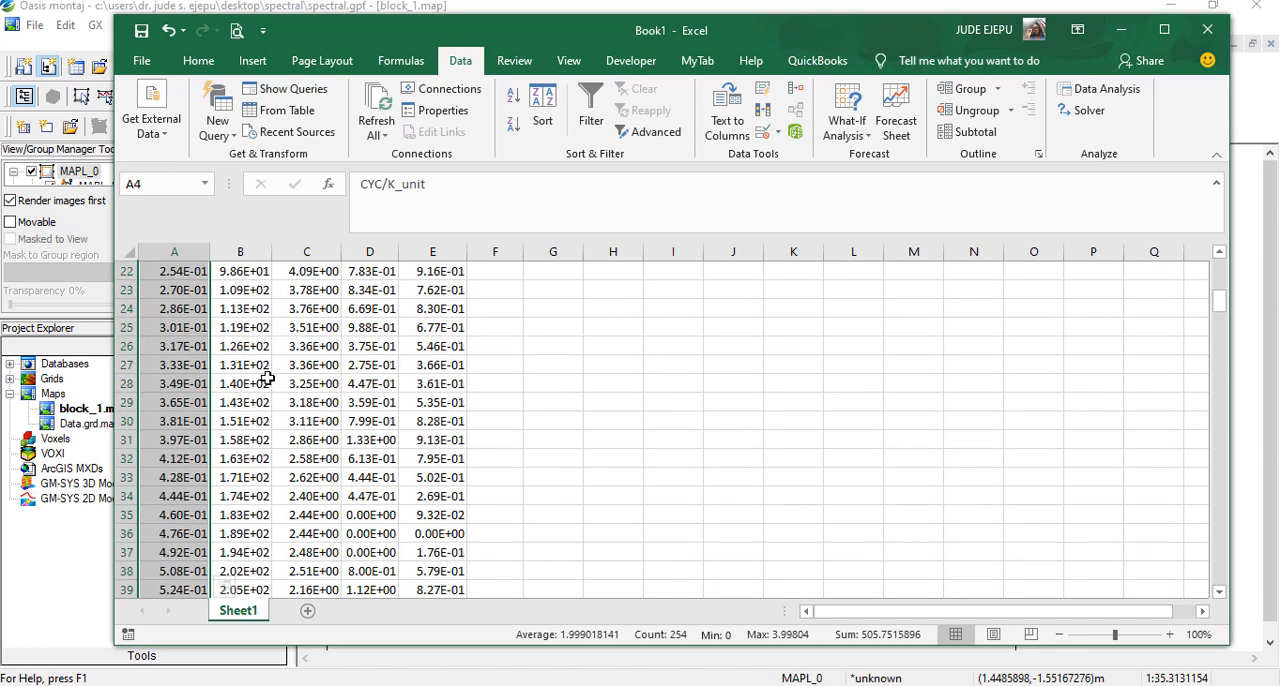
{"action": "scroll", "coordinate": [267, 378], "scroll_direction": "up", "scroll_amount": 7}
{"action": "left_click", "coordinate": [307, 327]}
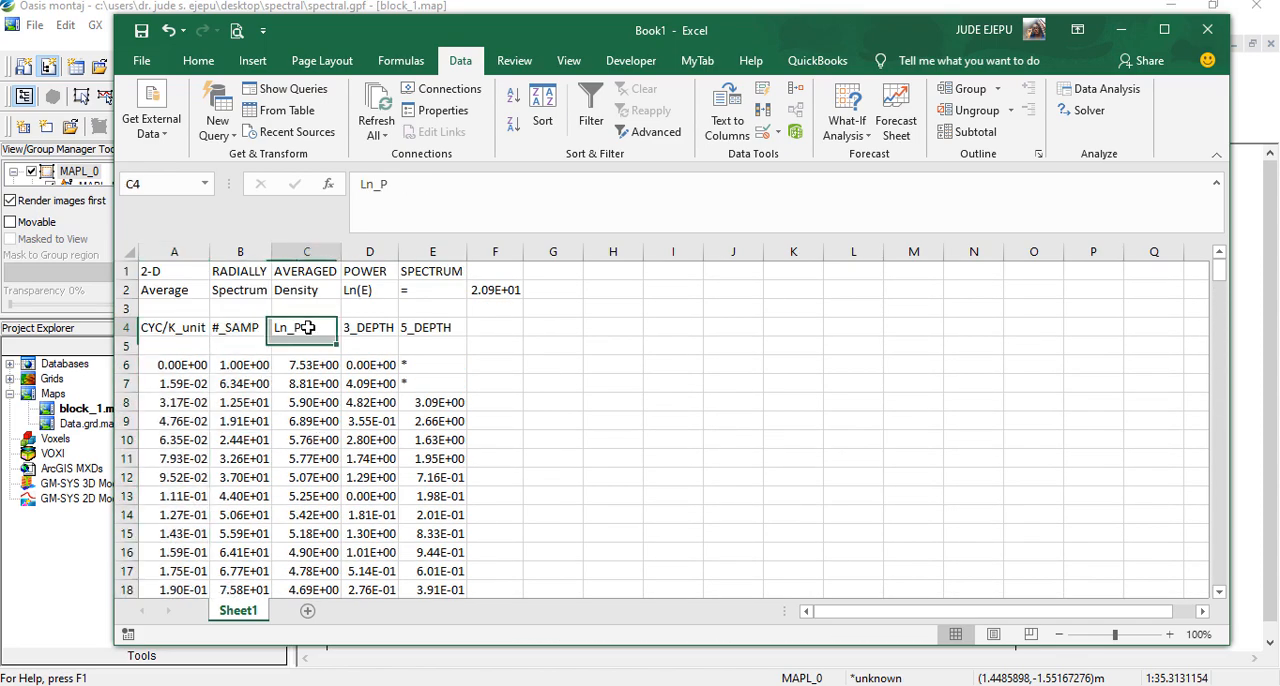
Select the CYC/K_unit and Ln_P columns together, from their headers in row 4 down to the last data row
{"action": "left_click", "coordinate": [152, 325]}
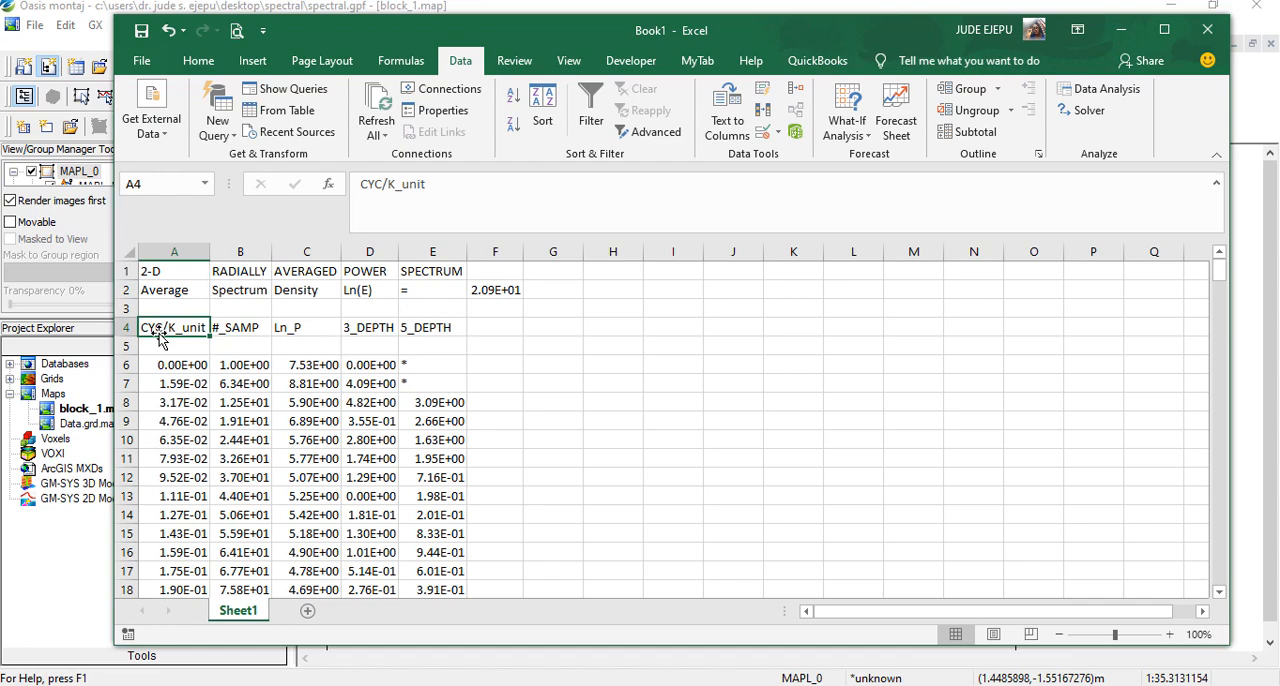
{"action": "key", "text": "shift+Down"}
{"action": "key", "text": "shift+Down"}
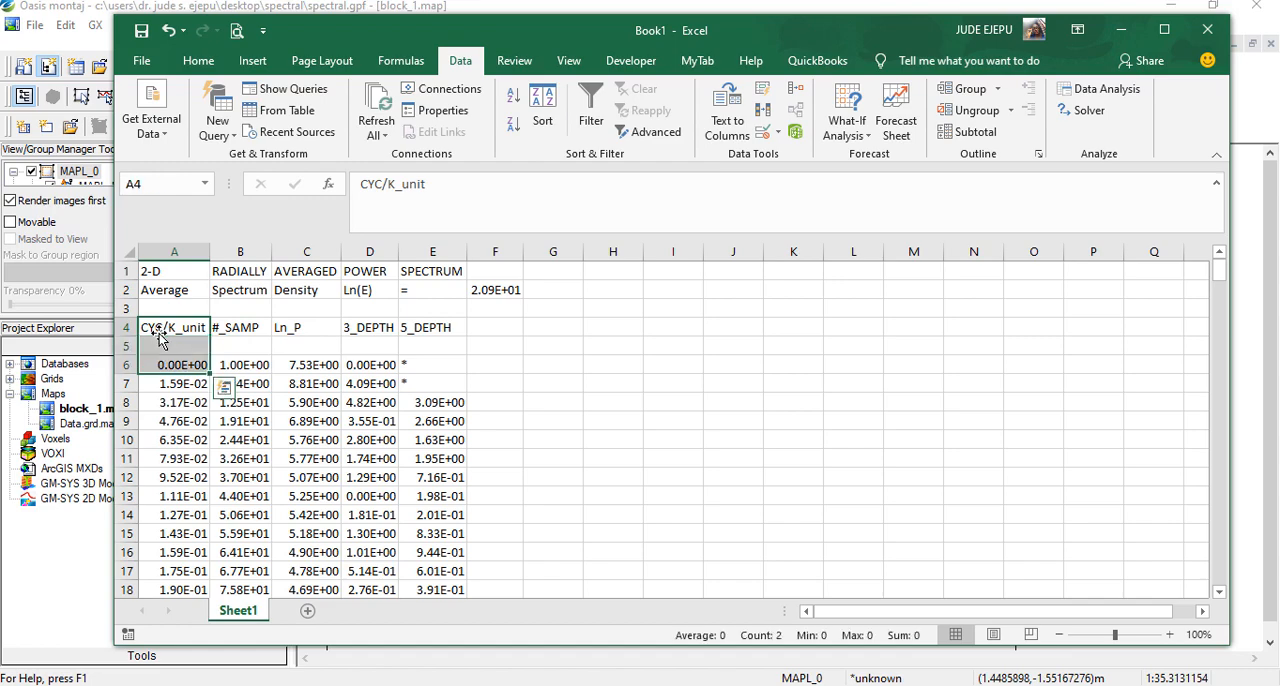
{"action": "key", "text": "ctrl+shift+Down"}
{"action": "scroll", "coordinate": [432, 440], "scroll_direction": "up", "scroll_amount": 20}
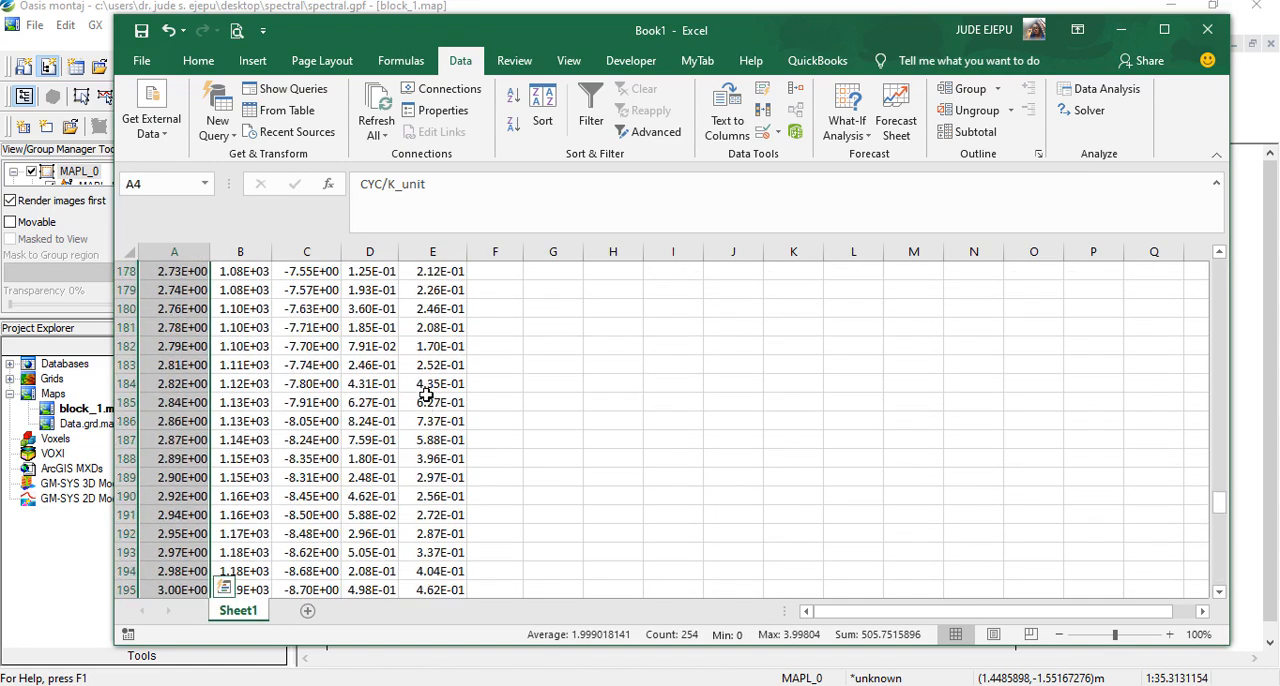
{"action": "scroll", "coordinate": [426, 395], "scroll_direction": "up", "scroll_amount": 20}
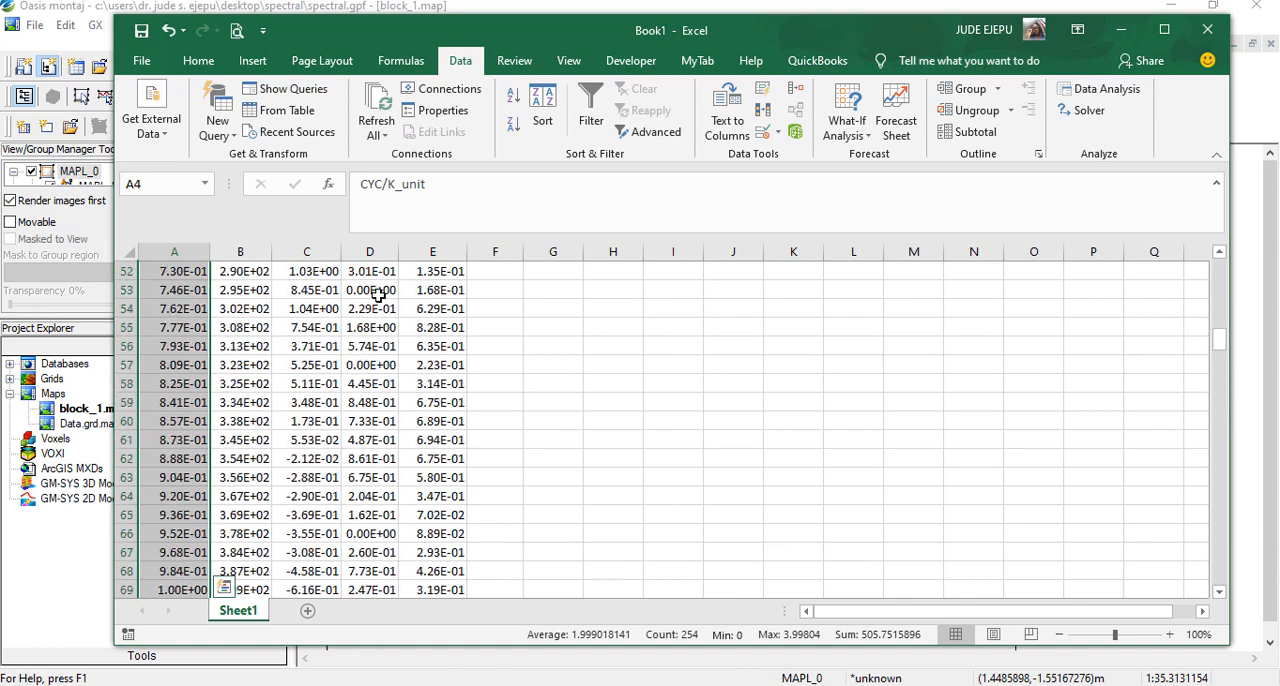
{"action": "scroll", "coordinate": [378, 295], "scroll_direction": "up", "scroll_amount": 17}
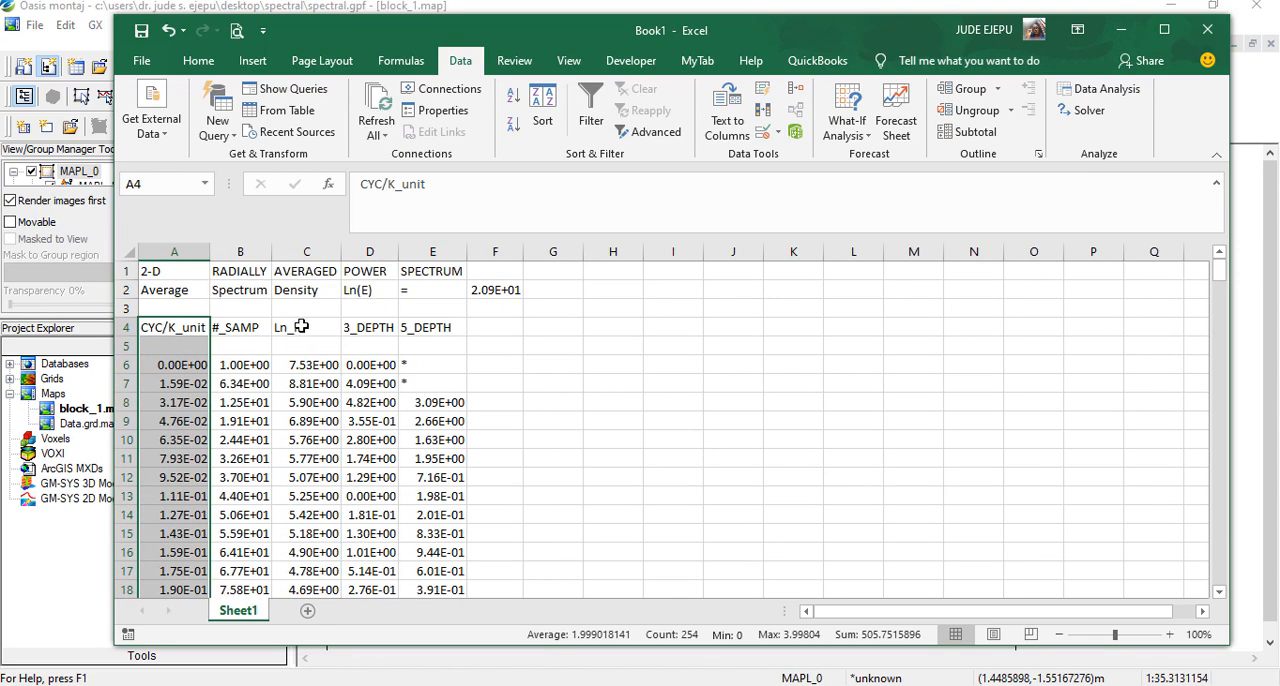
{"action": "left_click", "coordinate": [301, 327]}
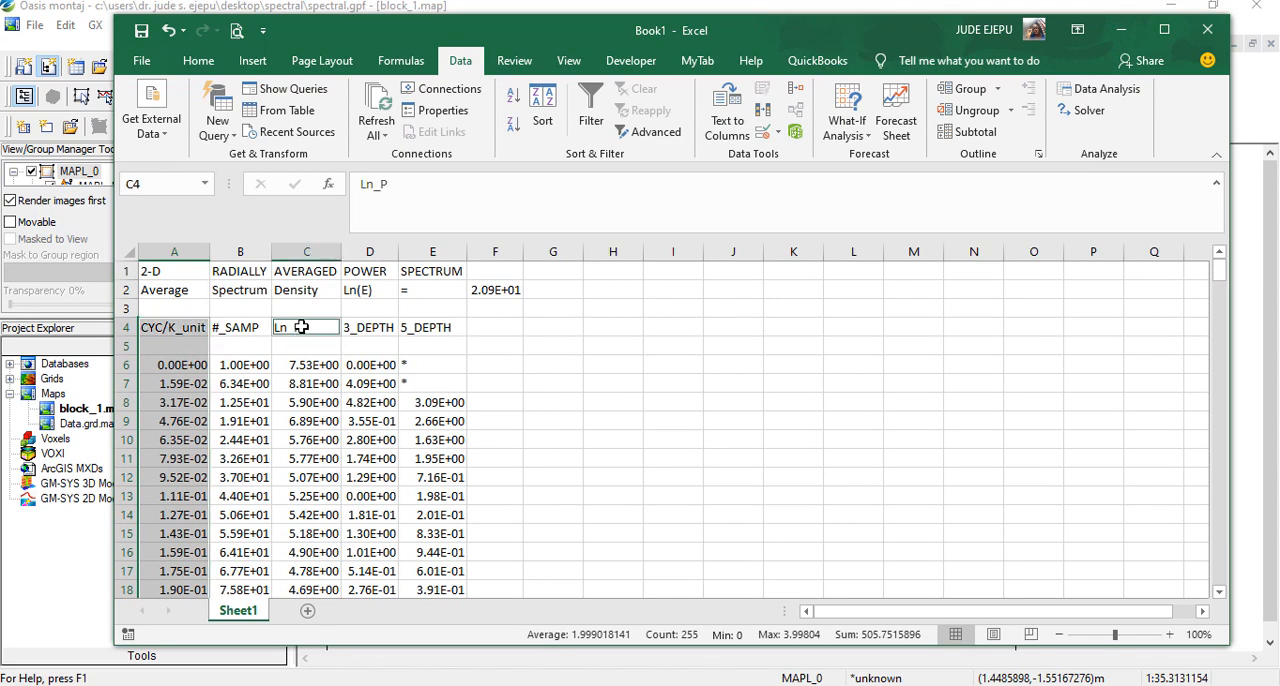
{"action": "key", "text": "ctrl+shift+Down"}
{"action": "key", "text": "ctrl+shift+Down"}
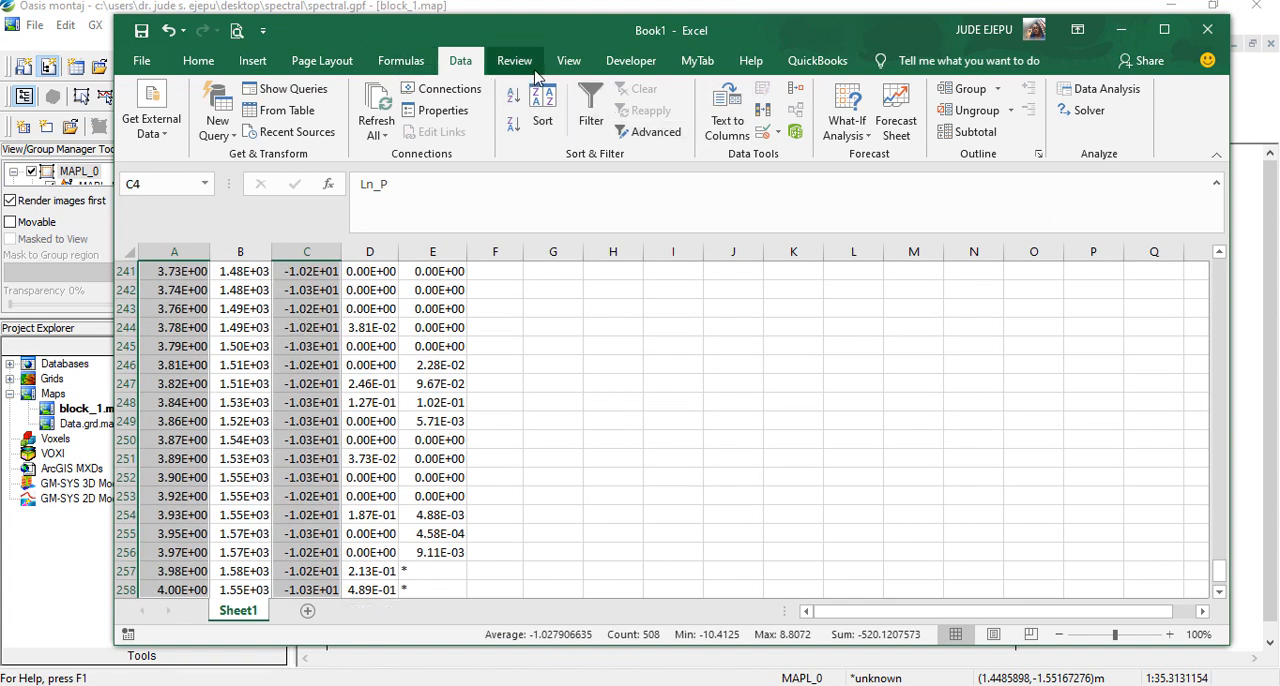
Plot the selected data as a scatter chart with smooth lines and compare it with the power spectrum map in Oasis montaj
{"action": "left_click", "coordinate": [253, 62]}
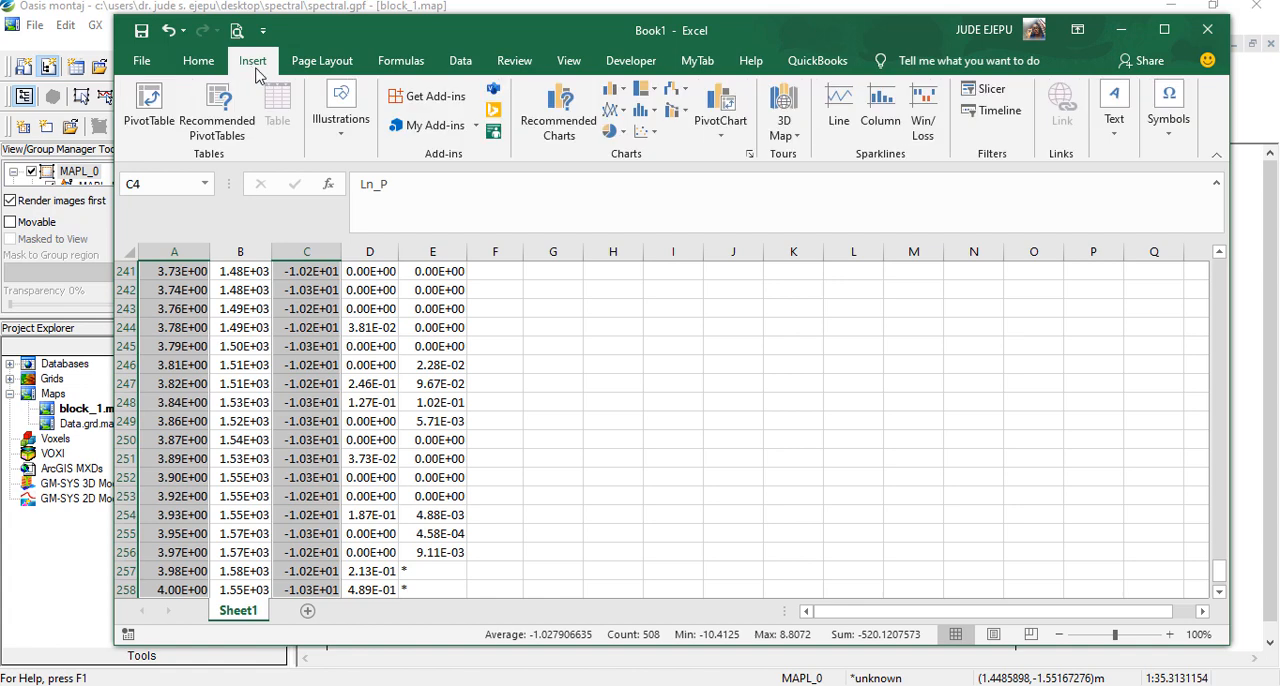
{"action": "left_click", "coordinate": [648, 132]}
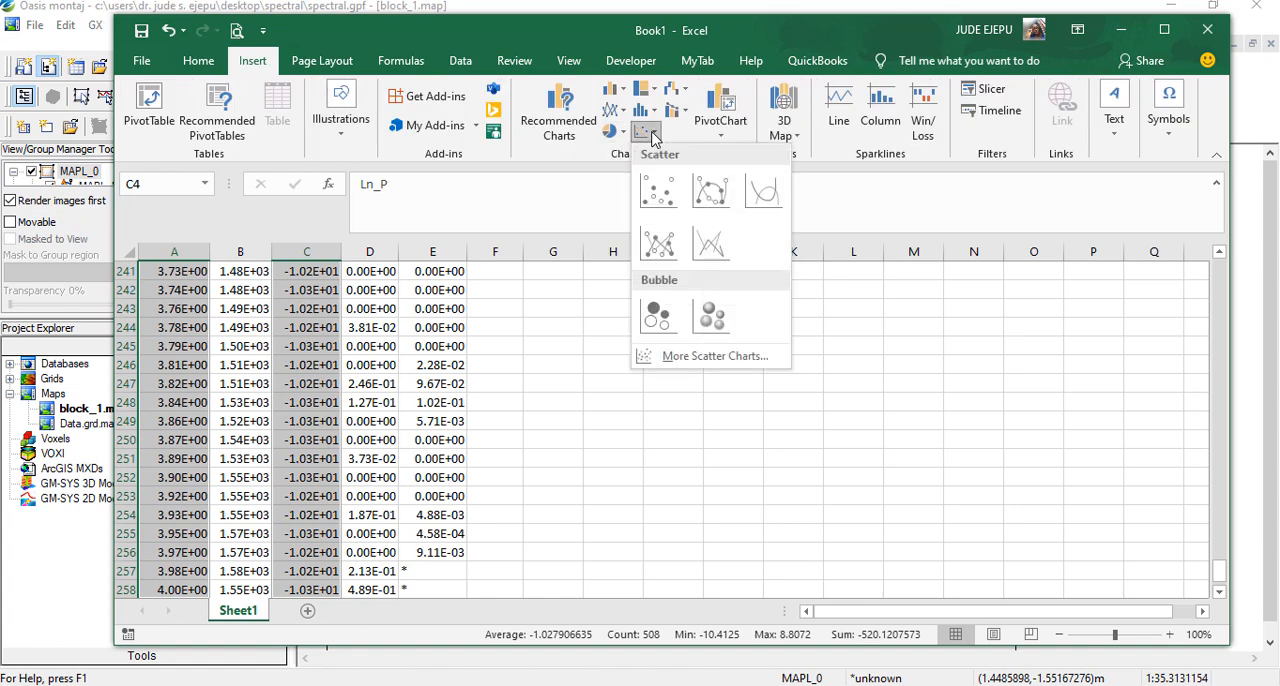
{"action": "left_click", "coordinate": [772, 192]}
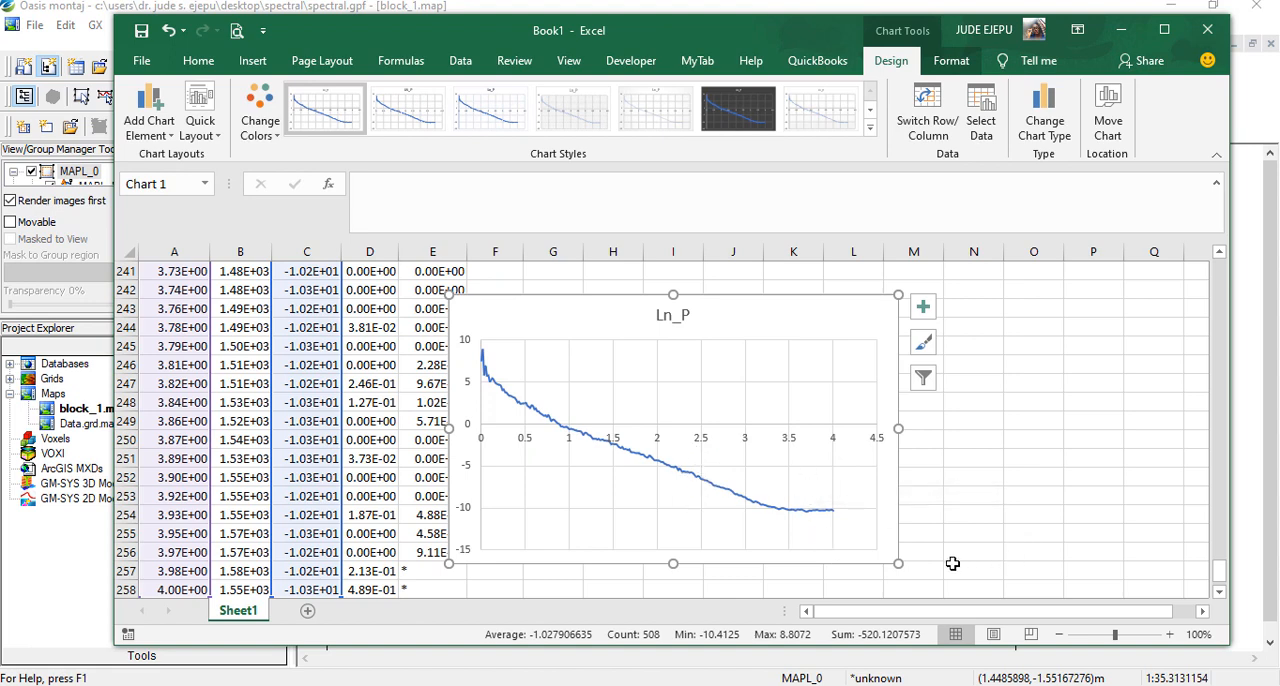
{"action": "key", "text": "alt+Tab"}
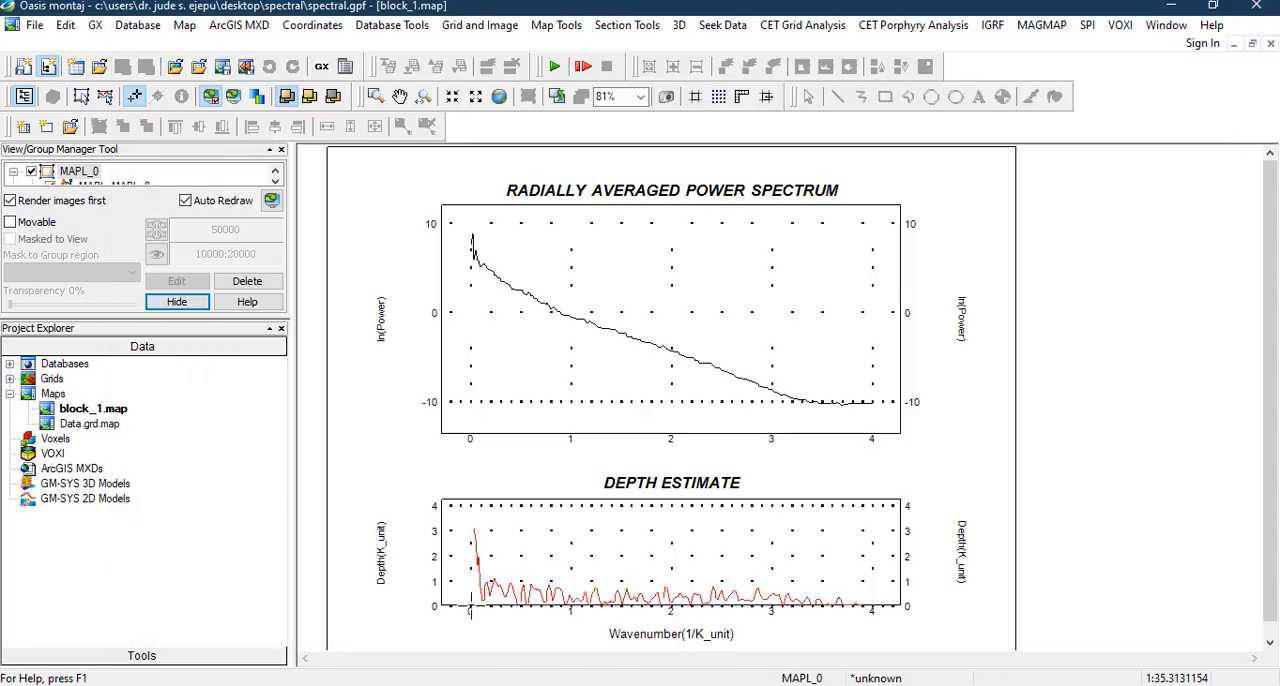
{"action": "left_click", "coordinate": [1175, 8]}
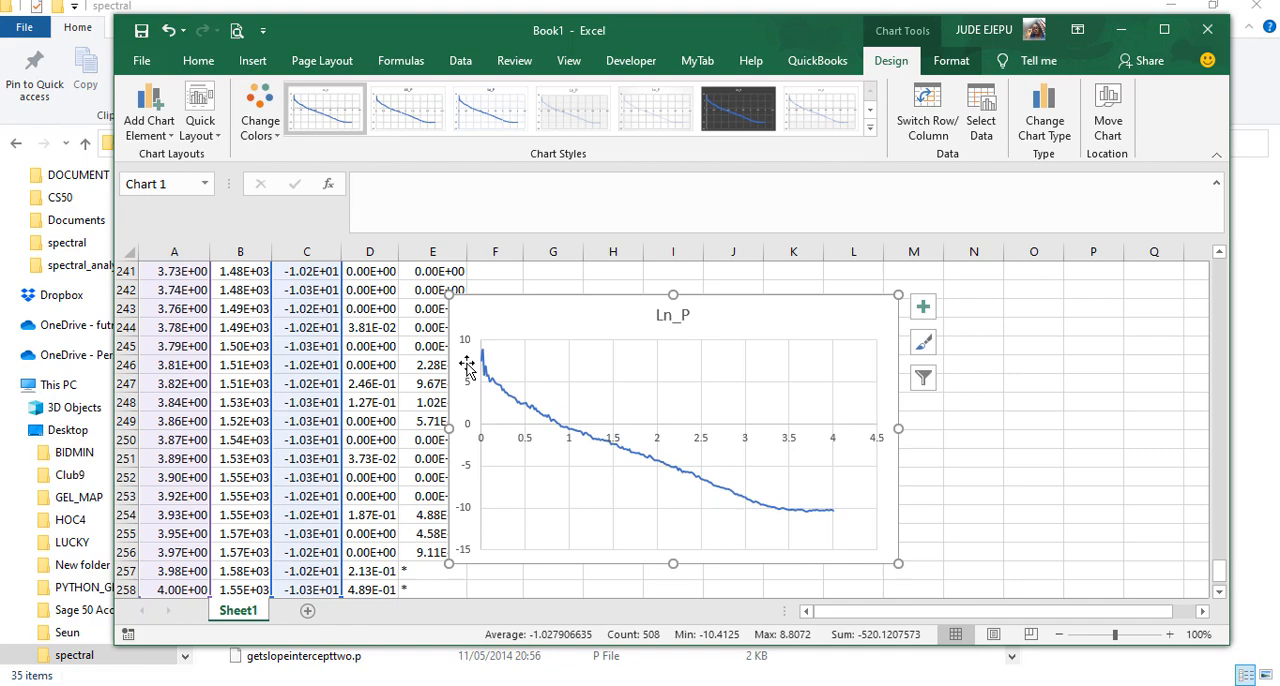
Delete the empty row 5 between the column headers and the data
{"action": "scroll", "coordinate": [345, 420], "scroll_direction": "up", "scroll_amount": 13}
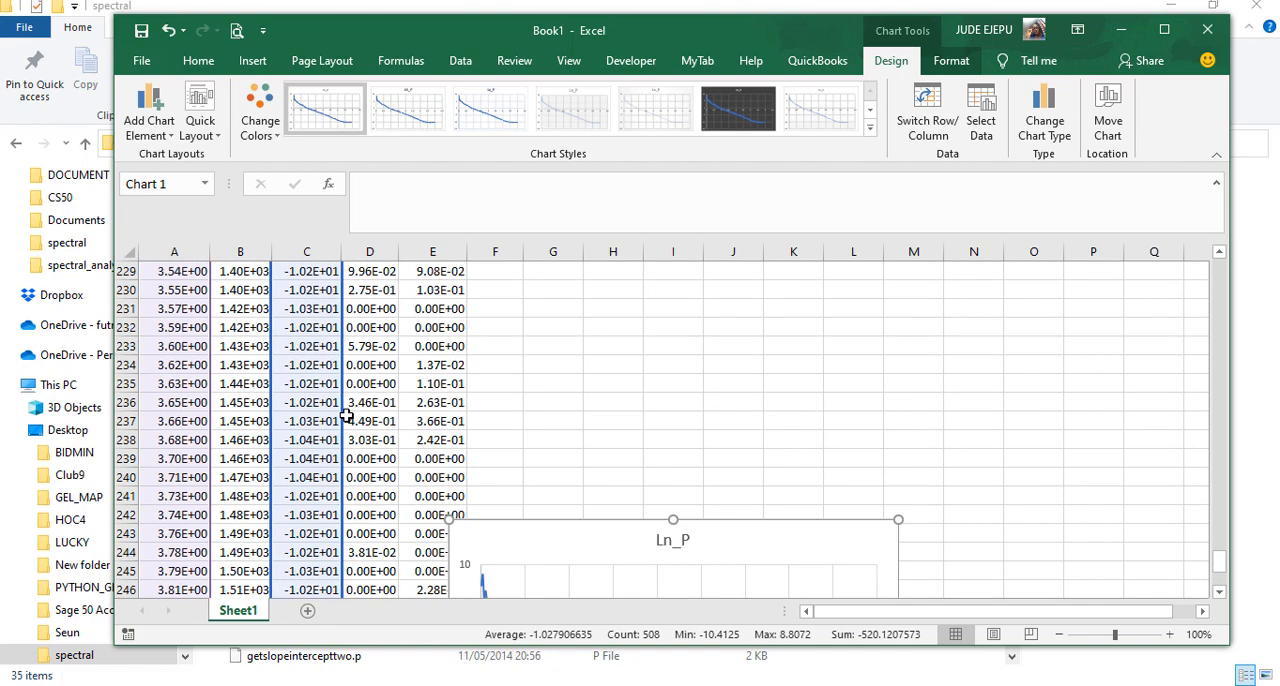
{"action": "scroll", "coordinate": [351, 411], "scroll_direction": "up", "scroll_amount": 20}
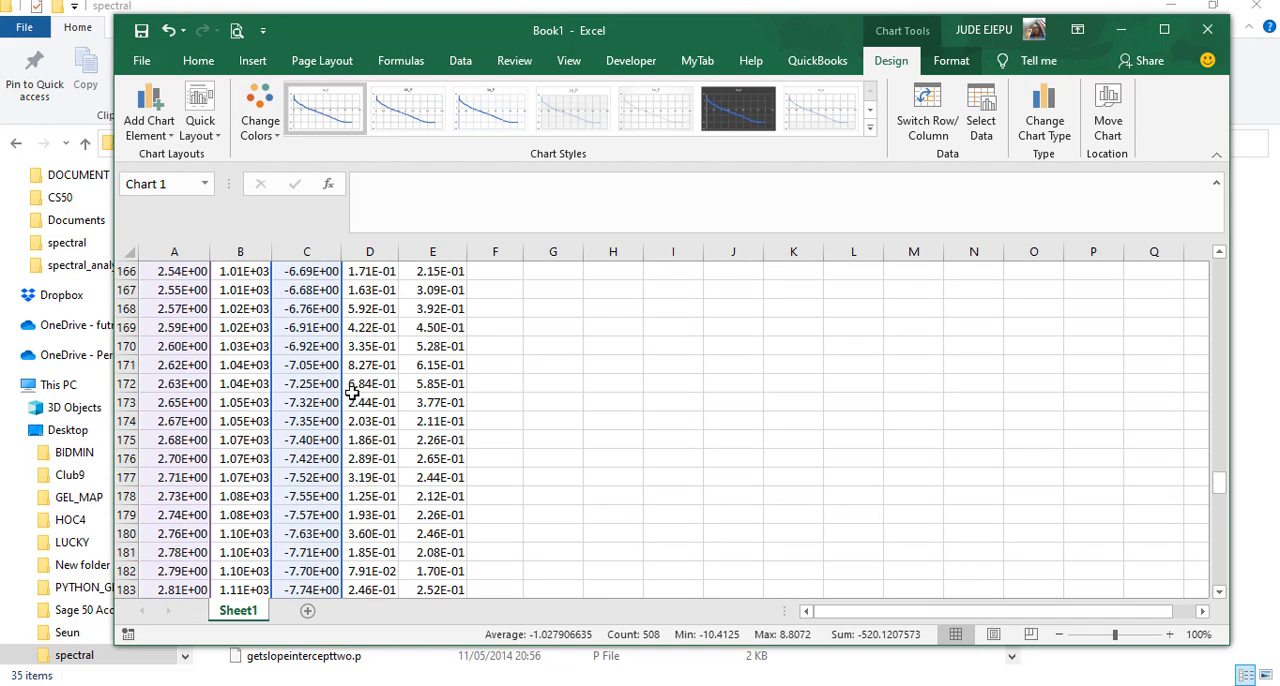
{"action": "left_click_drag", "start_coordinate": [1223, 444], "coordinate": [1222, 266]}
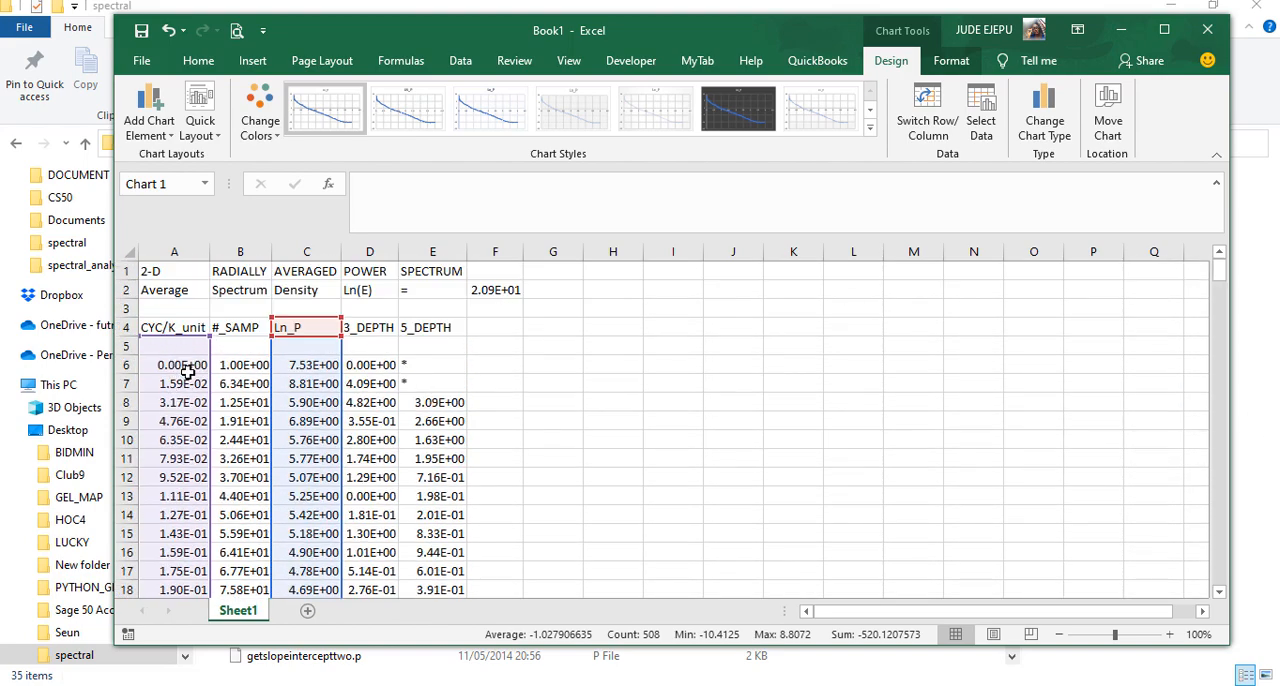
{"action": "left_click", "coordinate": [124, 345]}
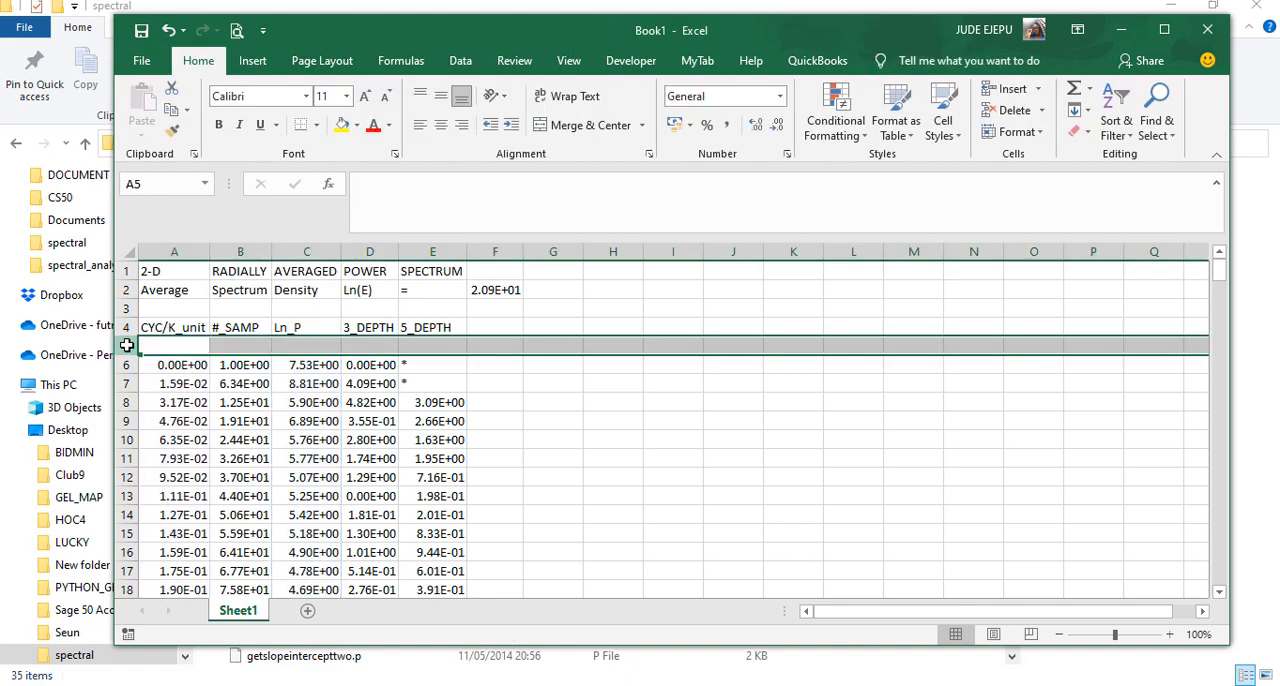
{"action": "right_click", "coordinate": [124, 345]}
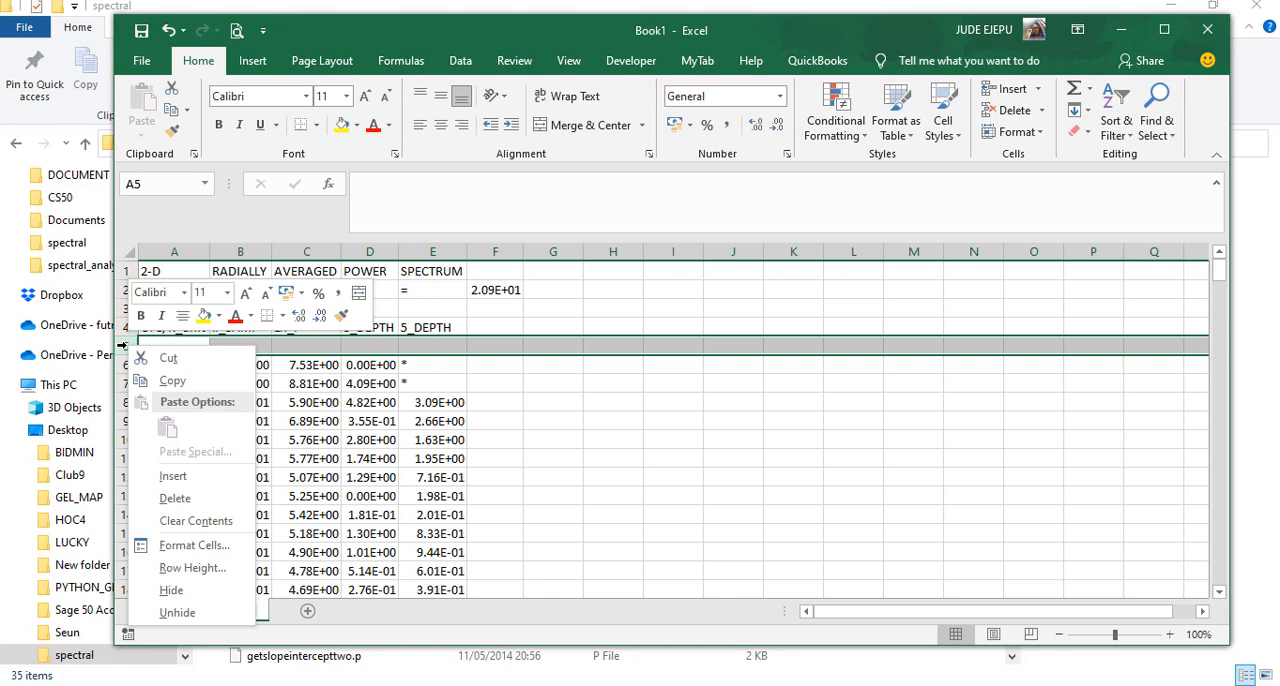
{"action": "left_click", "coordinate": [172, 476]}
{"action": "right_click", "coordinate": [128, 345]}
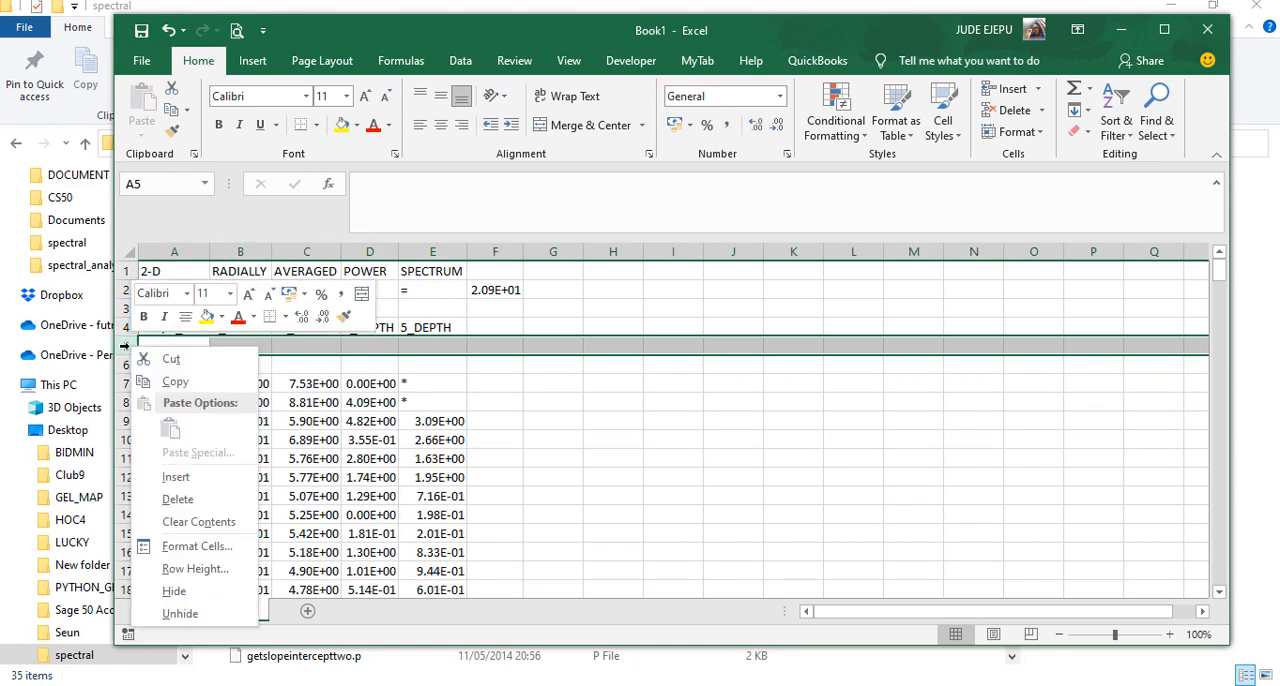
{"action": "left_click", "coordinate": [178, 500]}
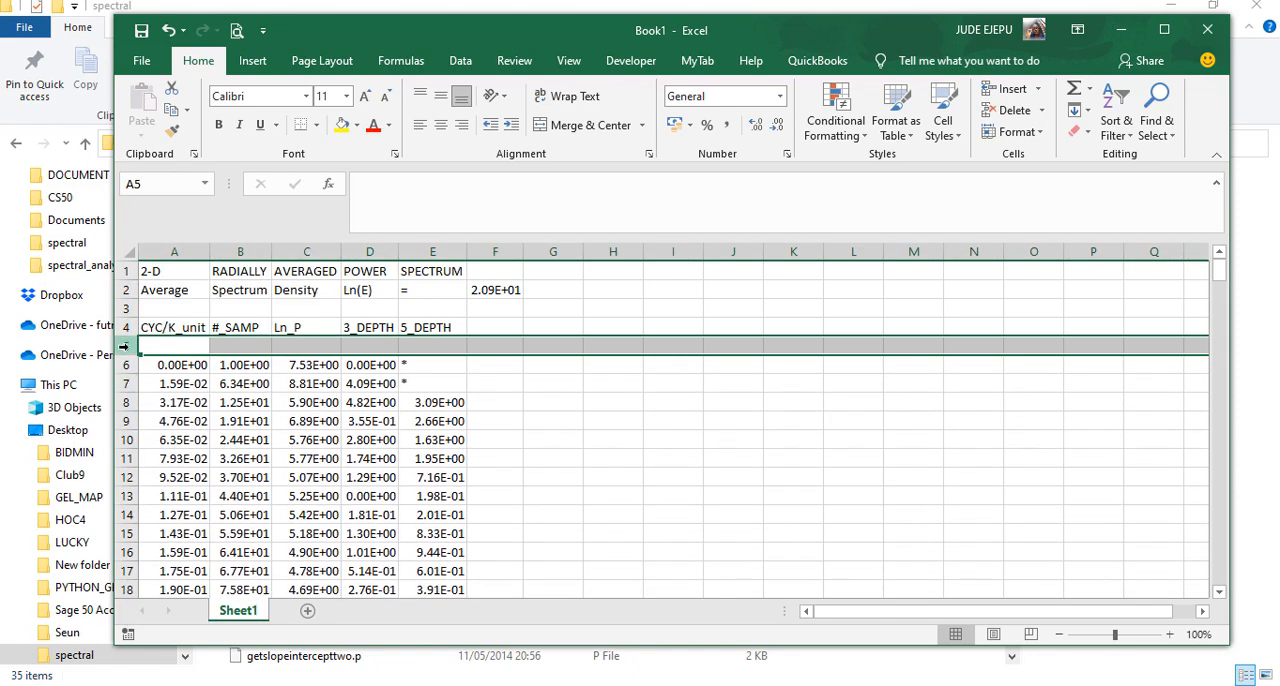
{"action": "right_click", "coordinate": [126, 346]}
{"action": "left_click", "coordinate": [180, 499]}
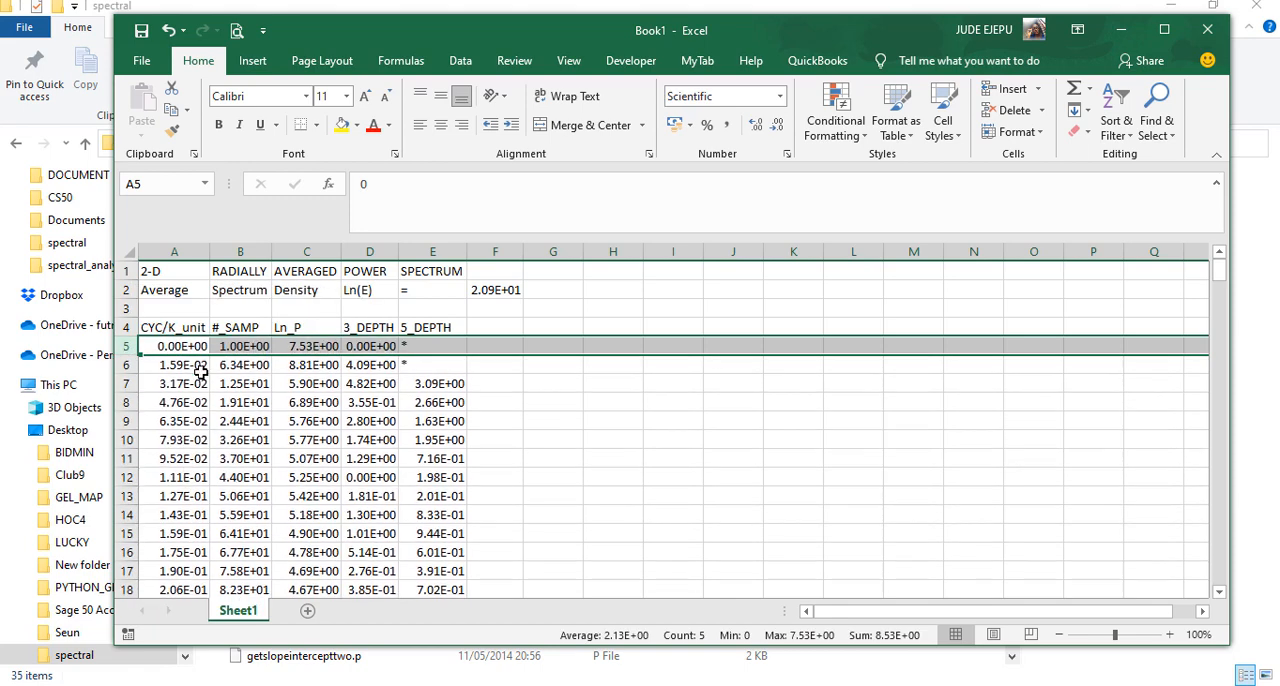
{"action": "left_click", "coordinate": [578, 401]}
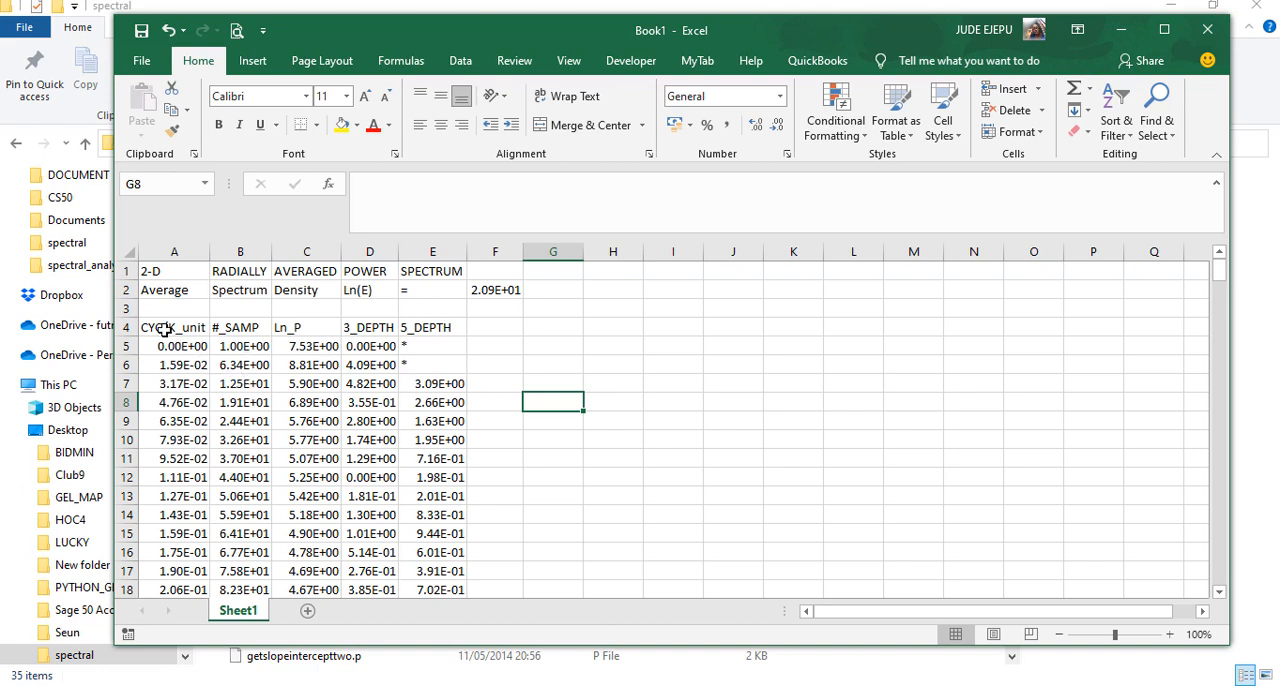
Format the whole table from the row 4 headers to the last data row as Number with 5 decimal places
{"action": "left_click_drag", "start_coordinate": [164, 330], "coordinate": [427, 330]}
{"action": "key", "text": "ctrl+shift+Down"}
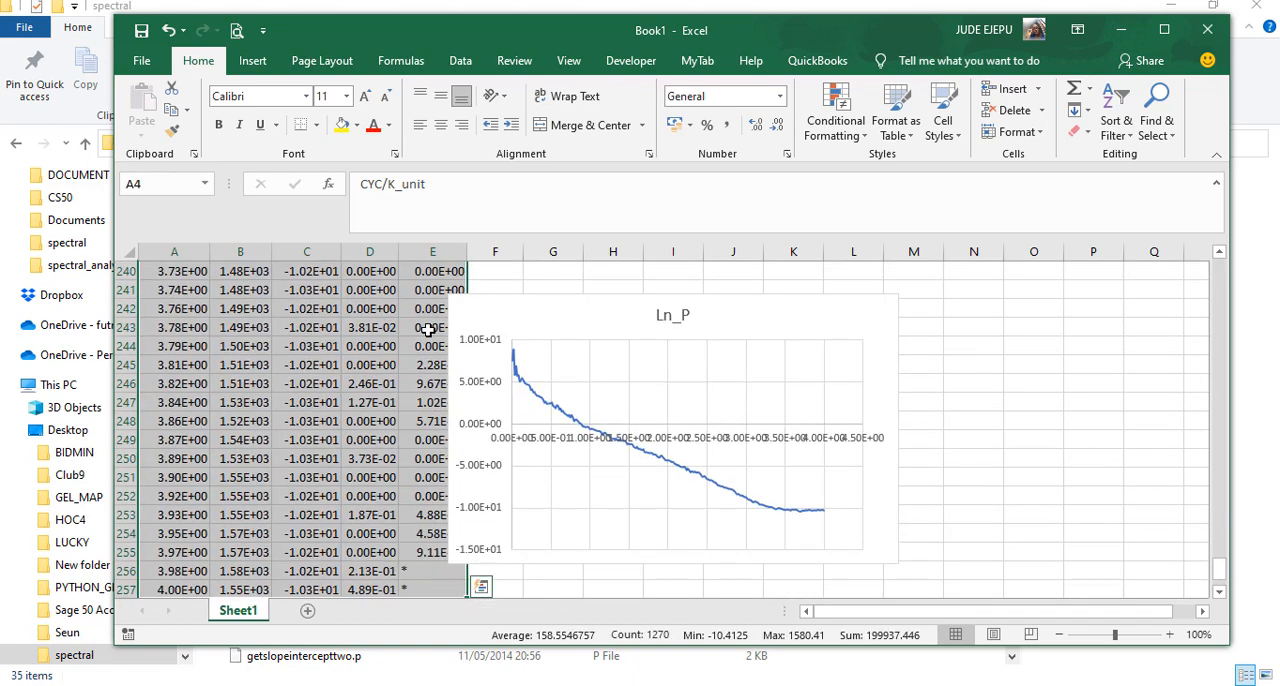
{"action": "right_click", "coordinate": [396, 383]}
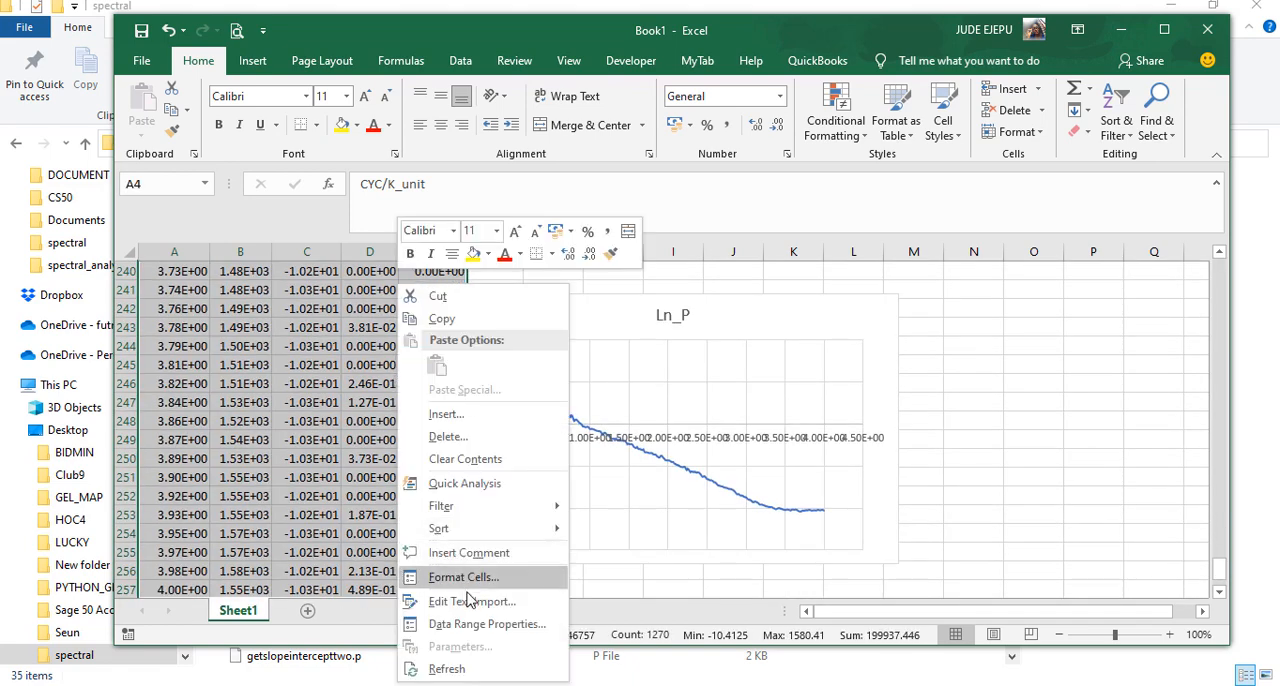
{"action": "left_click", "coordinate": [485, 585]}
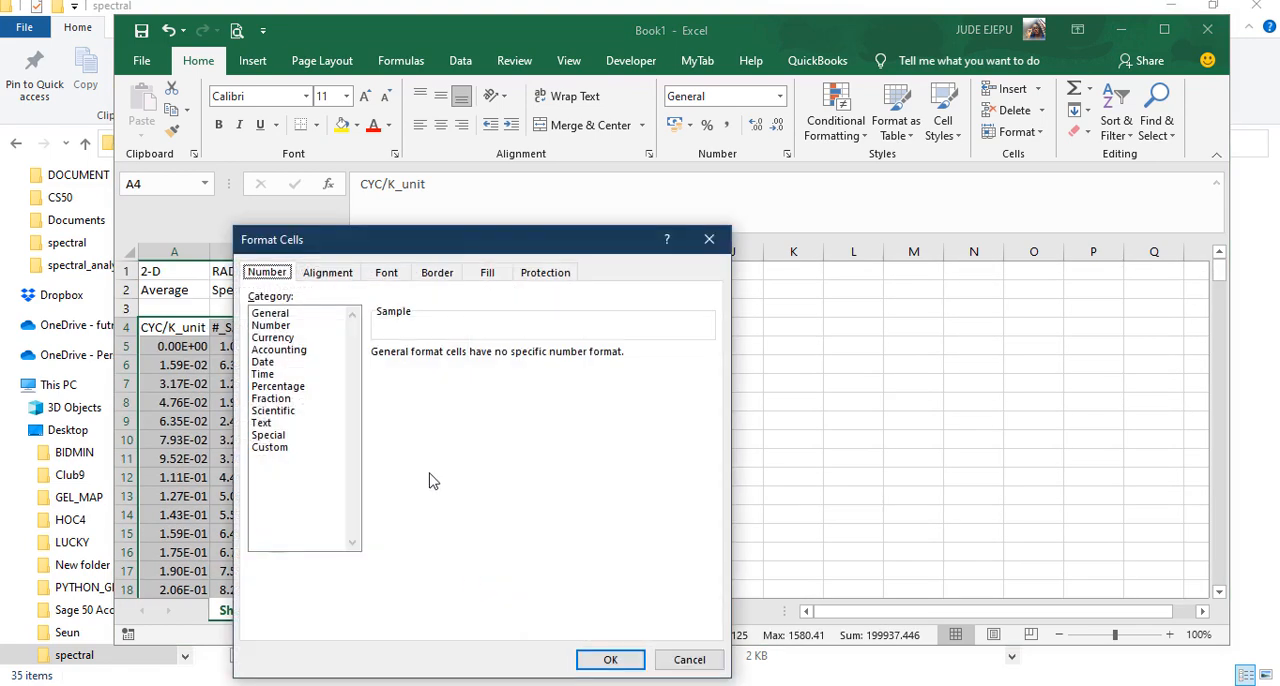
{"action": "left_click", "coordinate": [276, 325]}
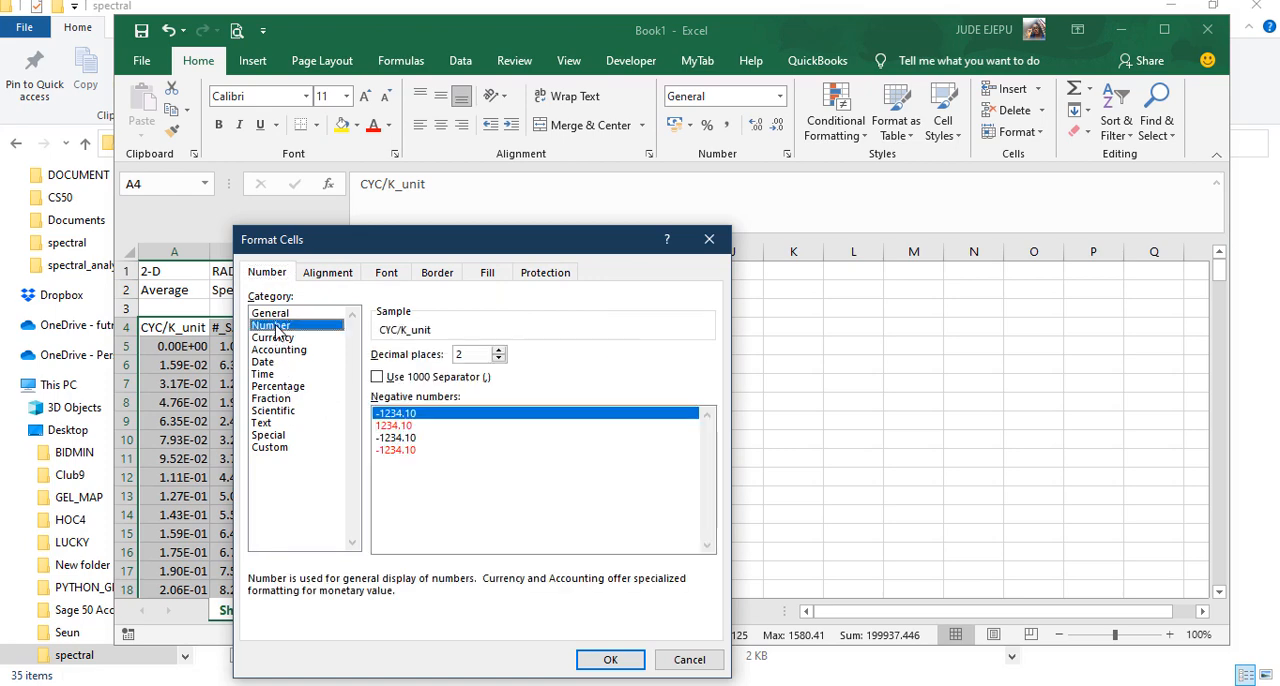
{"action": "left_click", "coordinate": [499, 351]}
{"action": "left_click", "coordinate": [499, 351]}
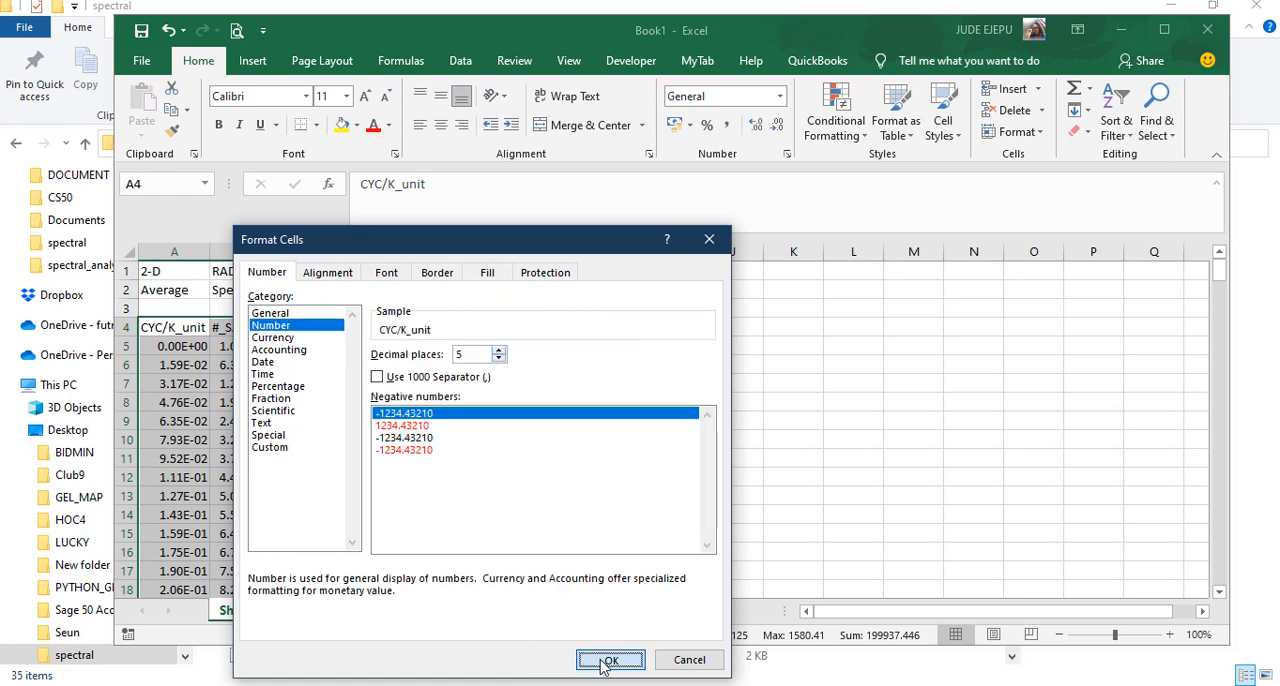
{"action": "left_click", "coordinate": [608, 660]}
{"action": "left_click", "coordinate": [356, 440]}
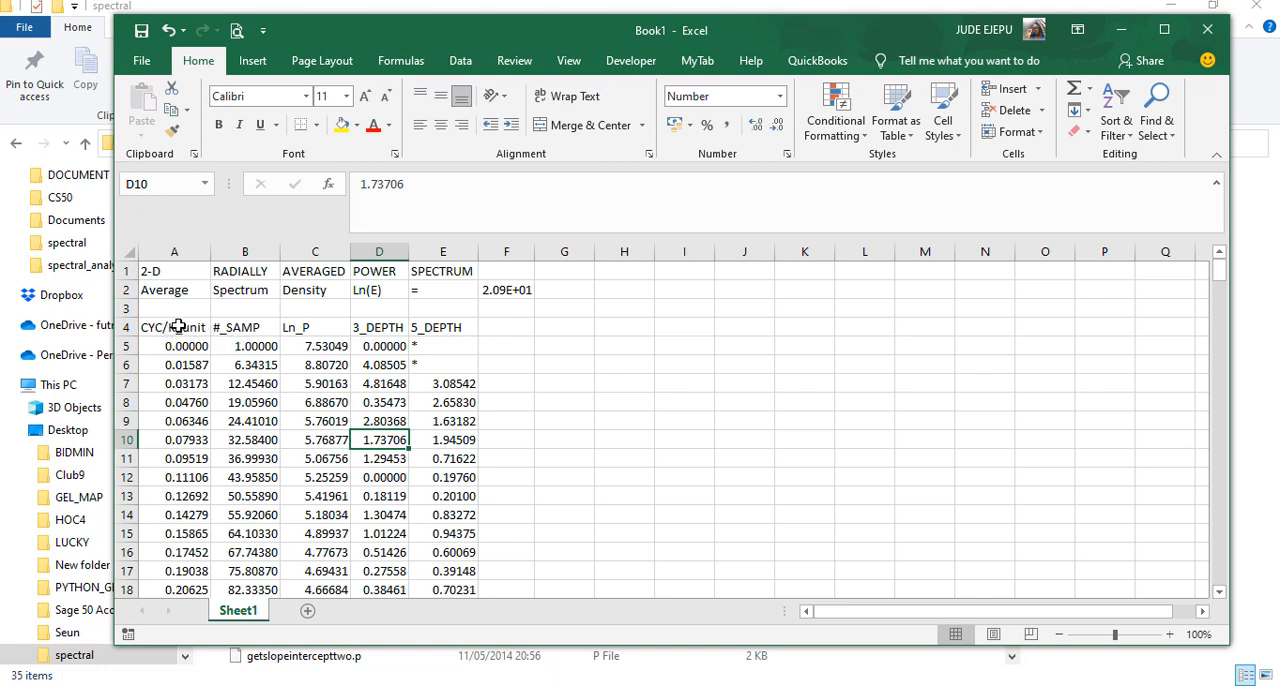
Add a lambda column with its header in F4, enter =1/A5 in F5 and fill the formula down the data rows
{"action": "left_click", "coordinate": [502, 327]}
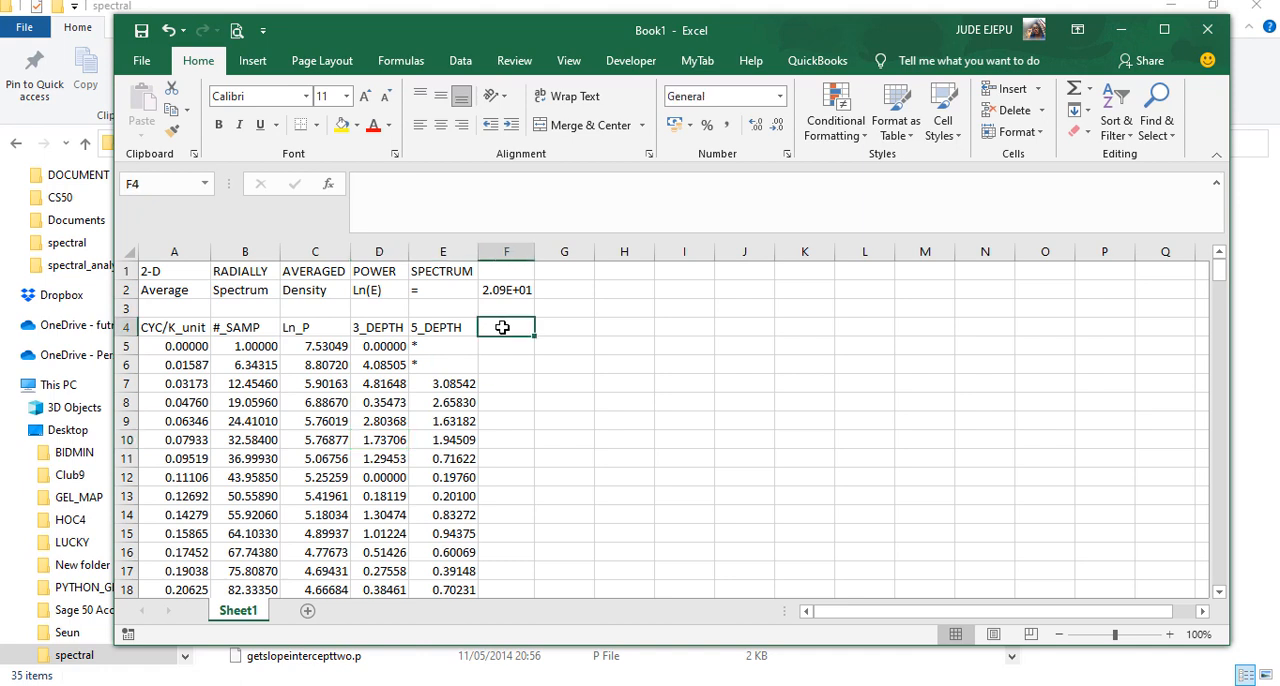
{"action": "type", "text": "lambda"}
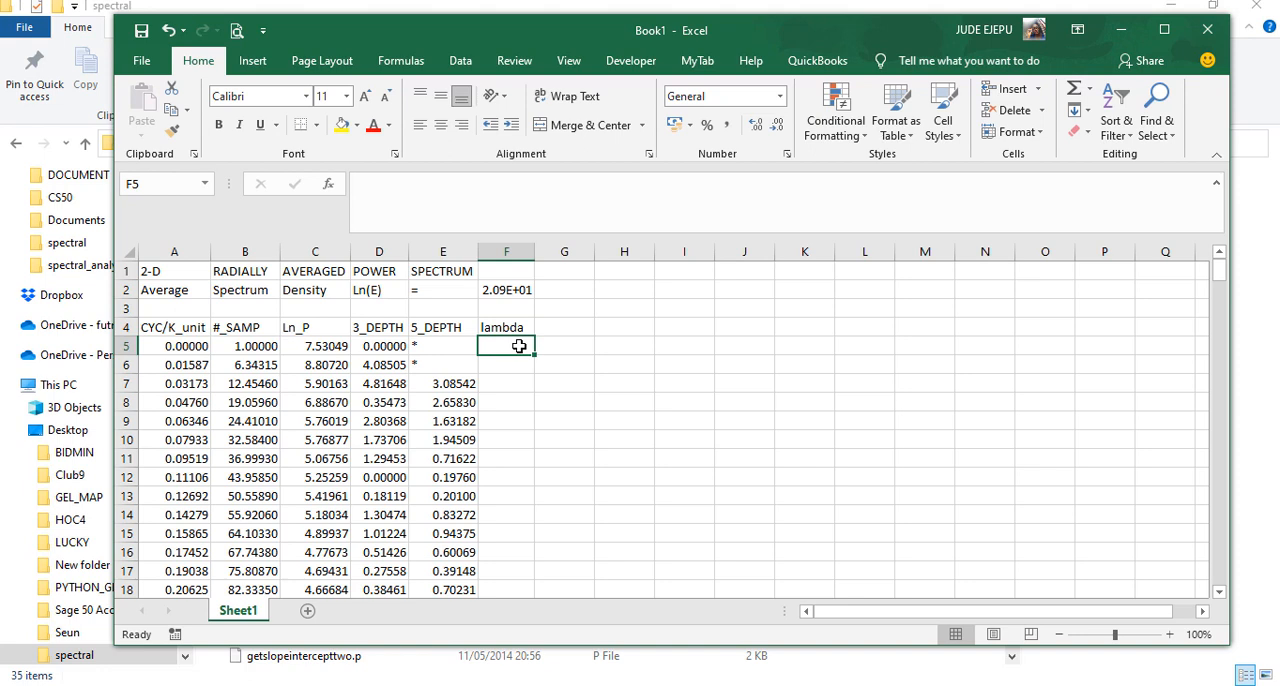
{"action": "type", "text": "="}
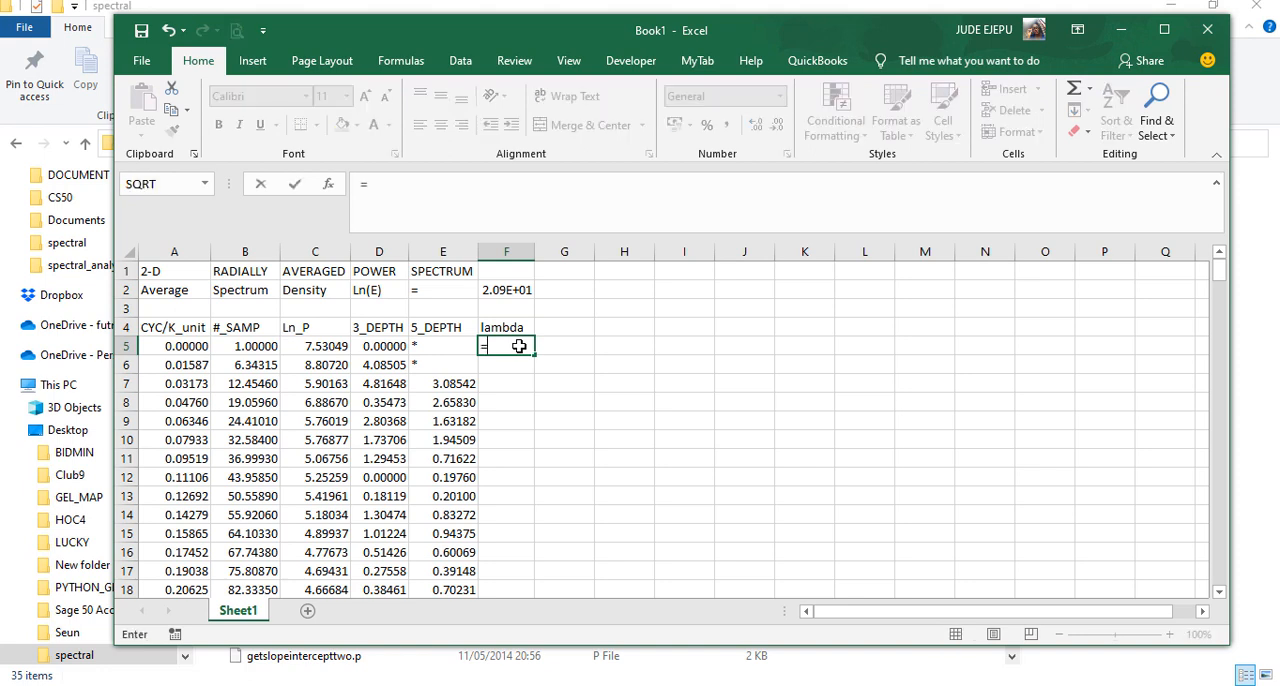
{"action": "type", "text": "1/"}
{"action": "left_click", "coordinate": [185, 347]}
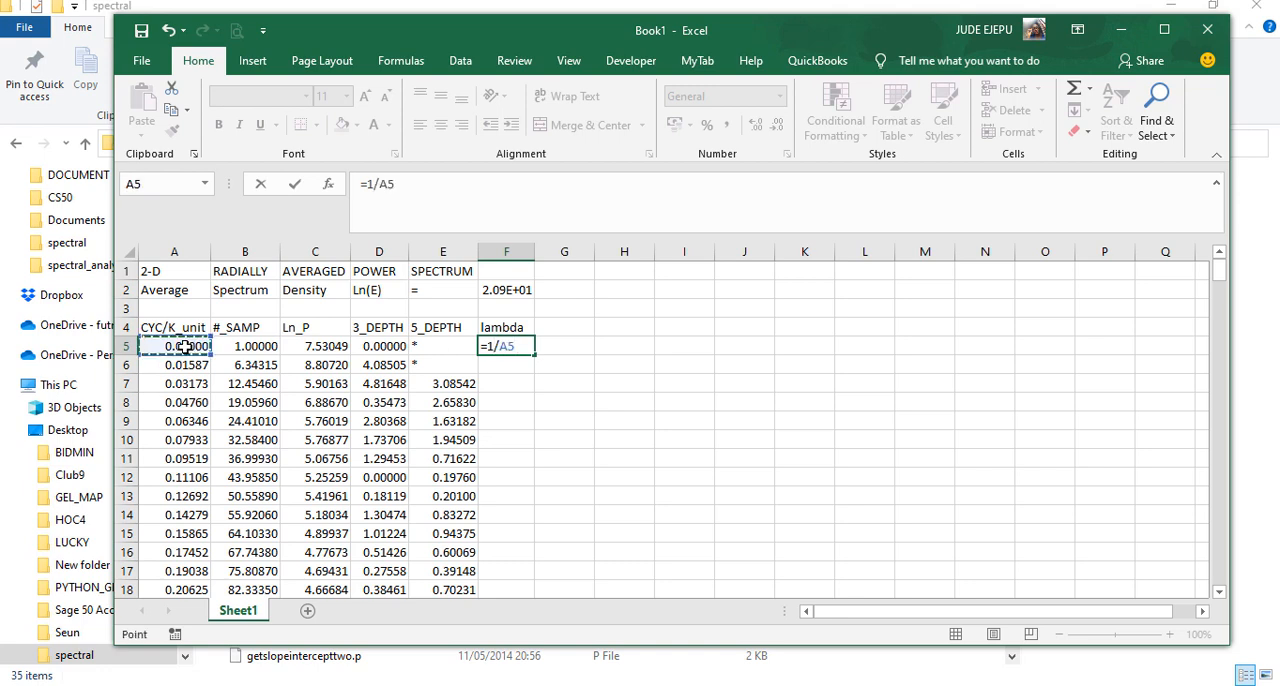
{"action": "key", "text": "Return"}
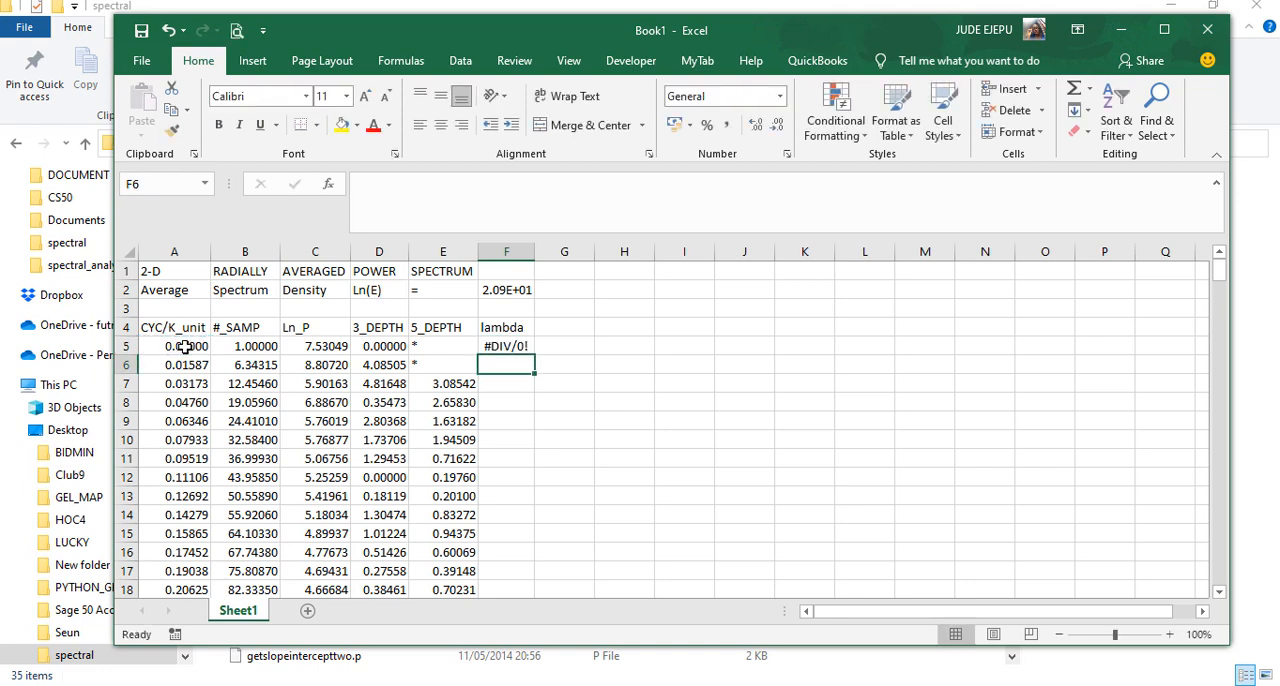
{"action": "left_click", "coordinate": [509, 346]}
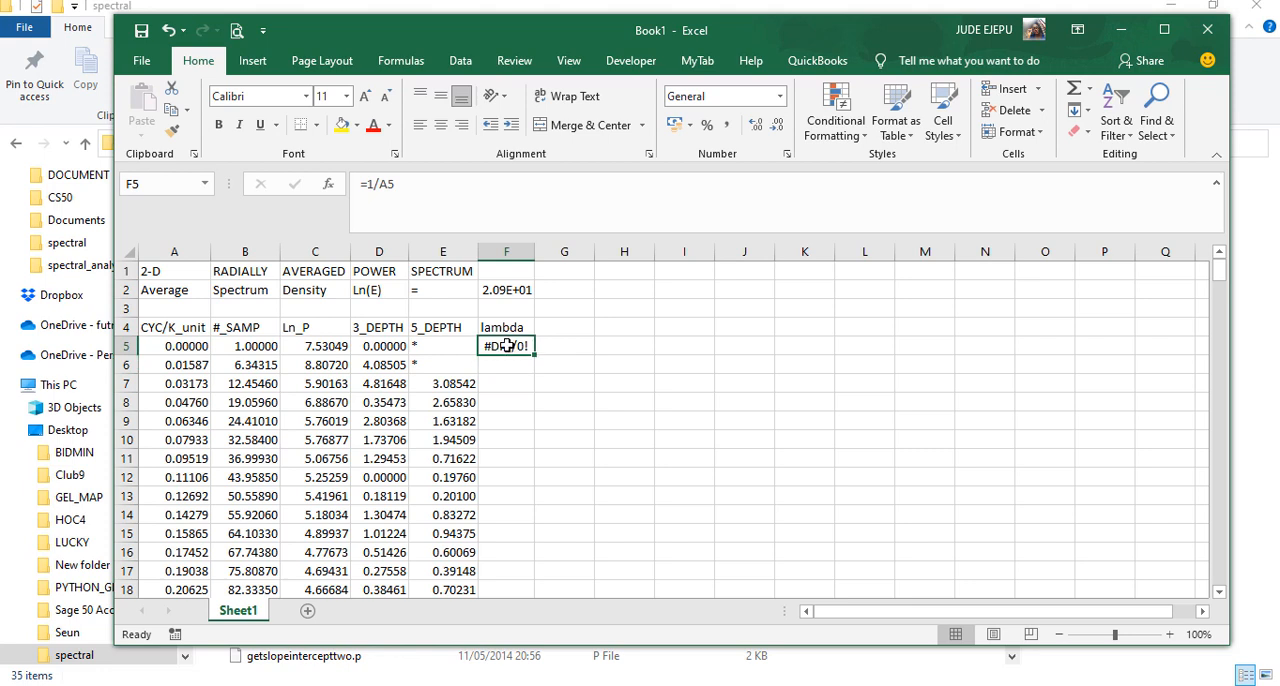
{"action": "double_click", "coordinate": [534, 355]}
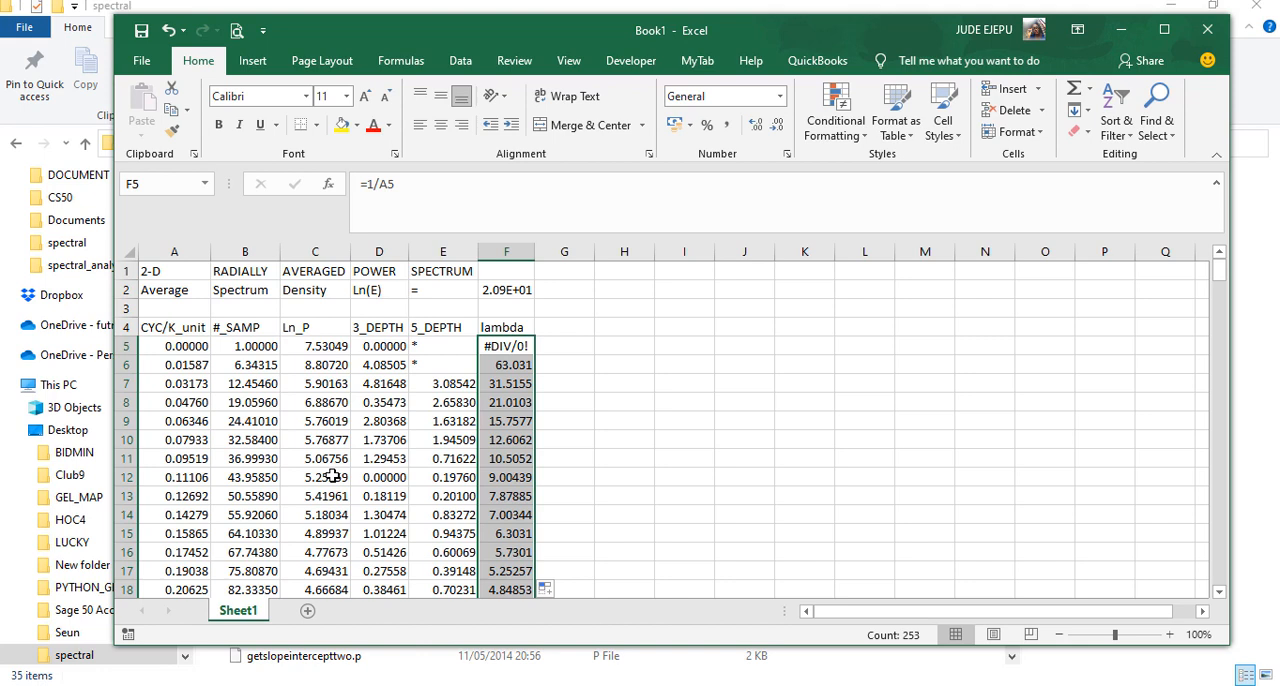
Copy the full CYC/K_unit and Ln_P columns with their row 4 headers into a new sheet starting at A1
{"action": "left_click", "coordinate": [162, 327]}
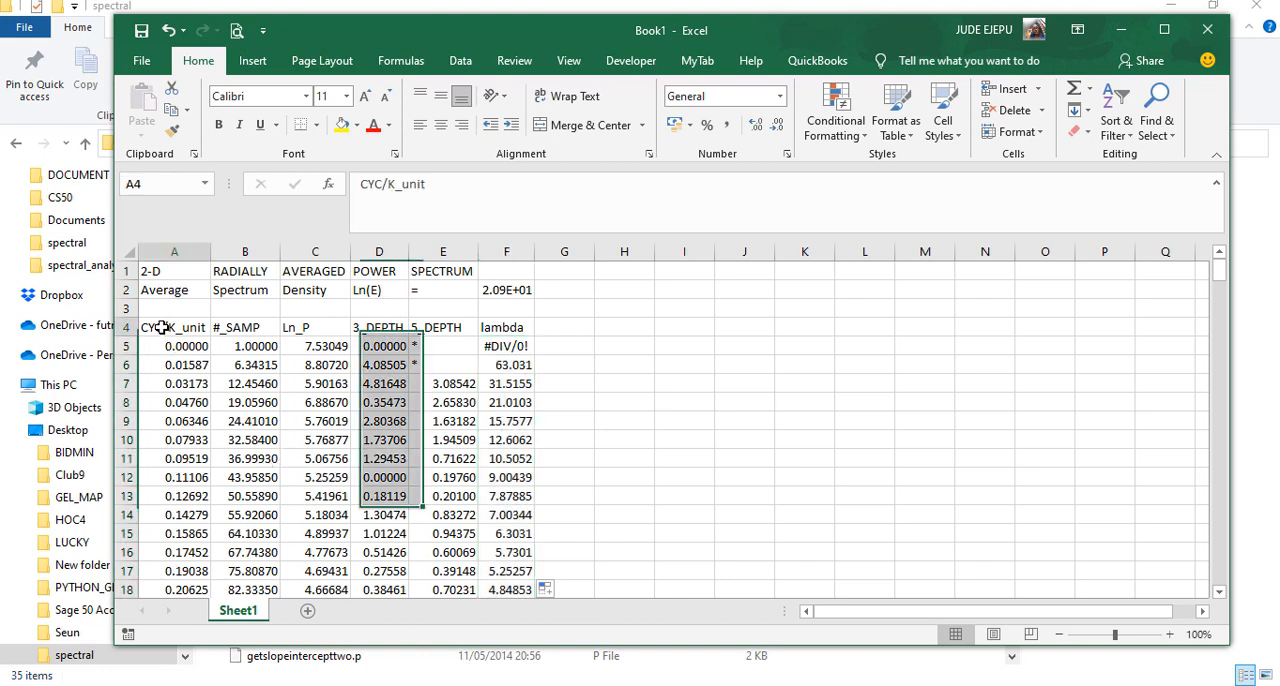
{"action": "key", "text": "ctrl+shift+Down"}
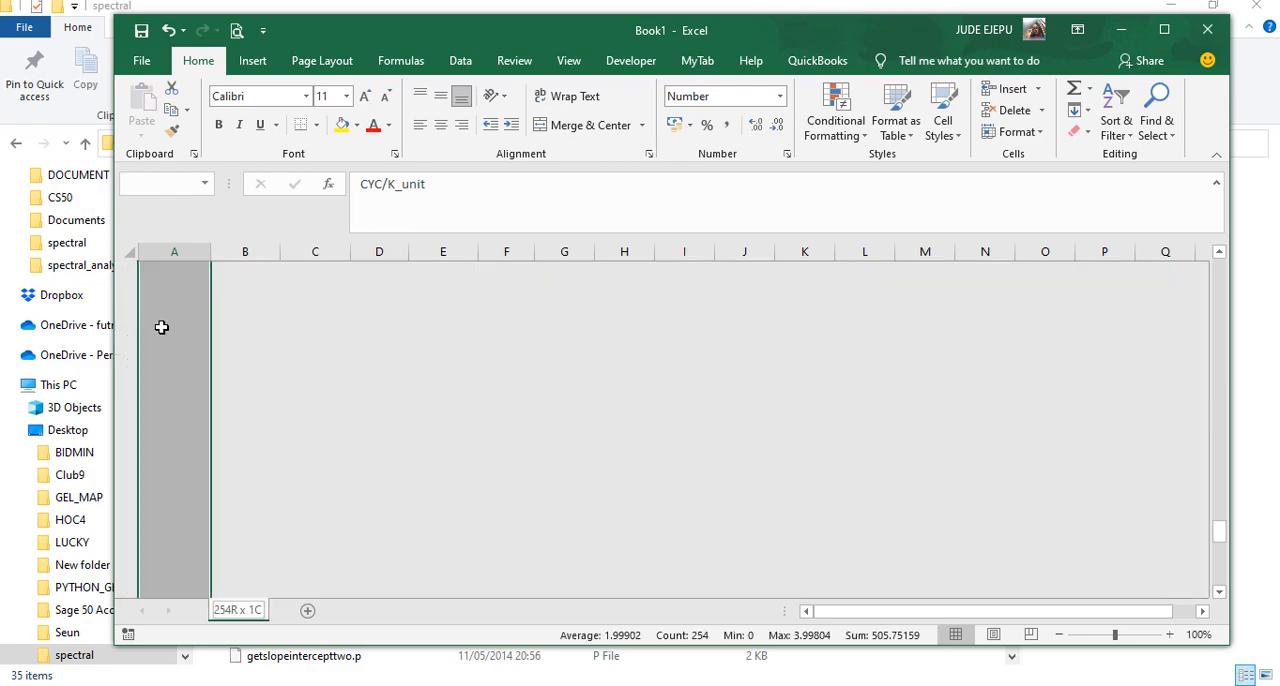
{"action": "scroll", "coordinate": [255, 365], "scroll_direction": "up", "scroll_amount": 19}
{"action": "scroll", "coordinate": [250, 360], "scroll_direction": "up", "scroll_amount": 20}
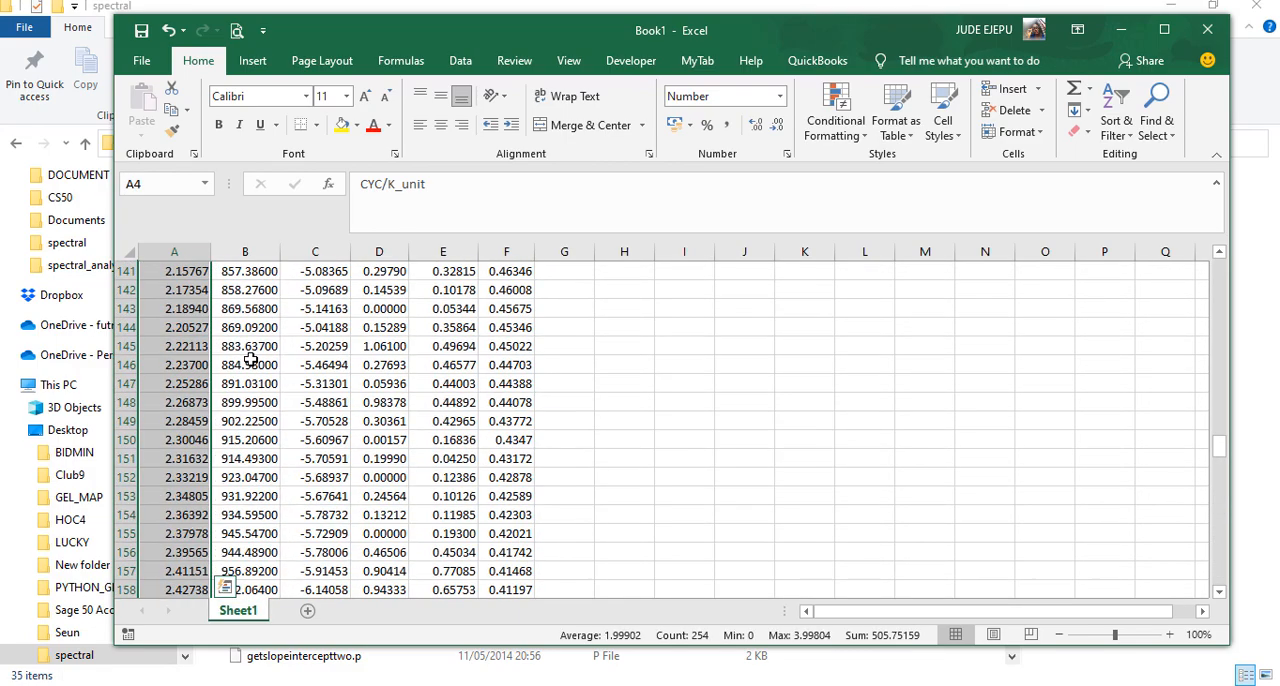
{"action": "scroll", "coordinate": [250, 360], "scroll_direction": "up", "scroll_amount": 5}
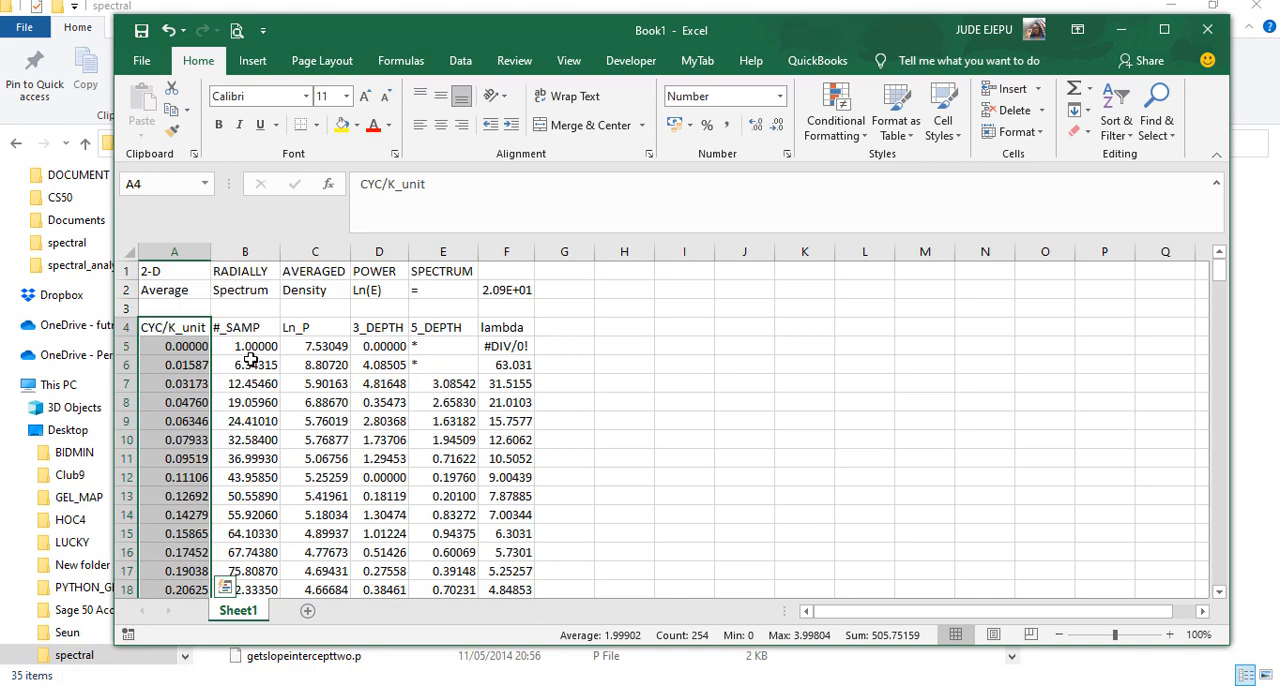
{"action": "left_click", "coordinate": [322, 328], "text": "ctrl"}
{"action": "key", "text": "ctrl+shift+Down"}
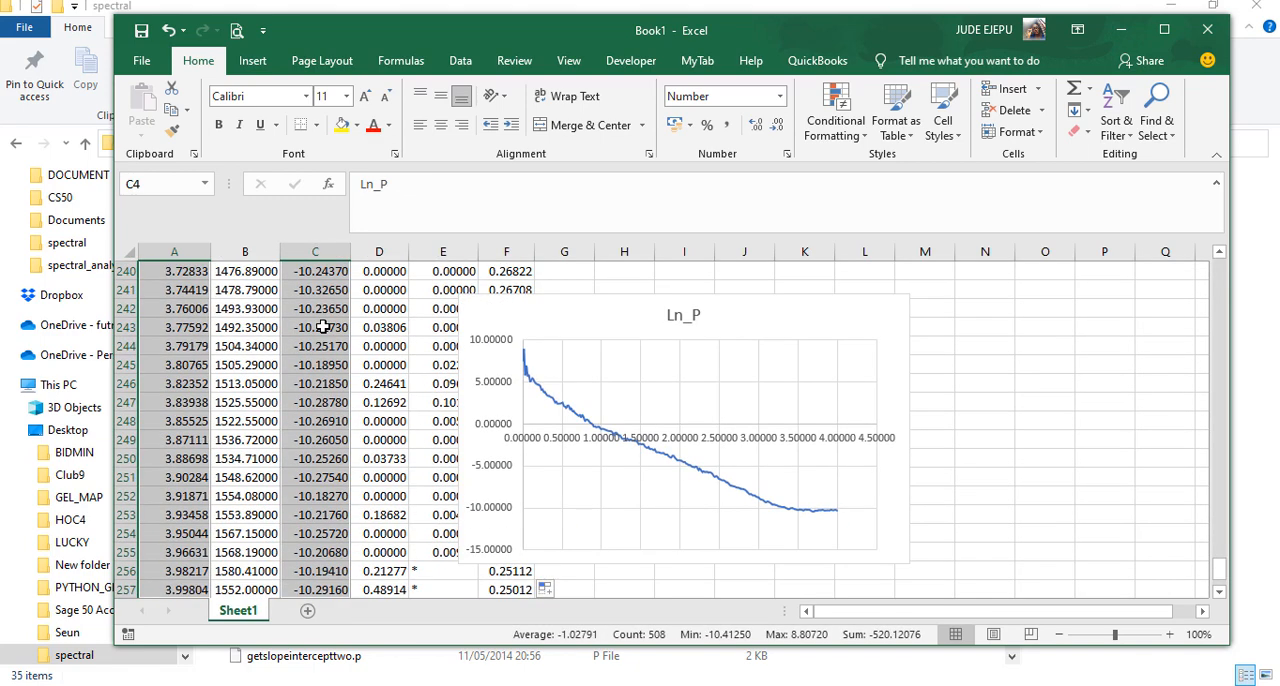
{"action": "right_click", "coordinate": [322, 328]}
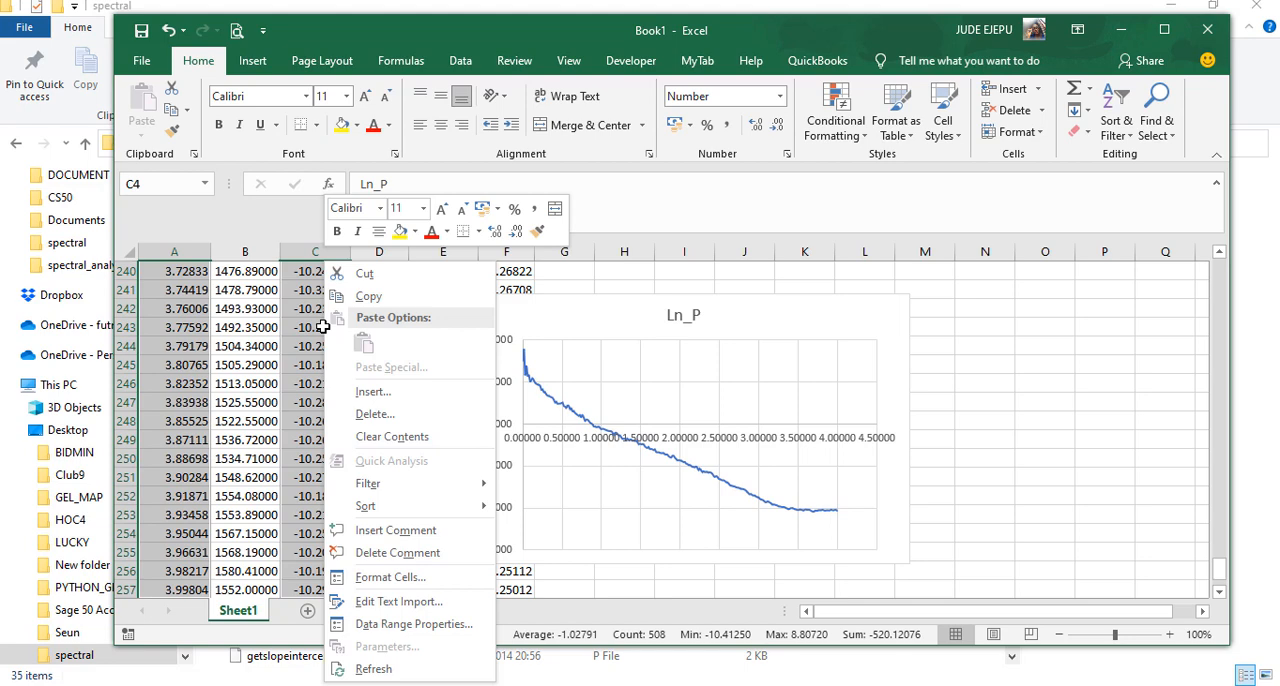
{"action": "left_click", "coordinate": [376, 296]}
{"action": "left_click", "coordinate": [308, 610]}
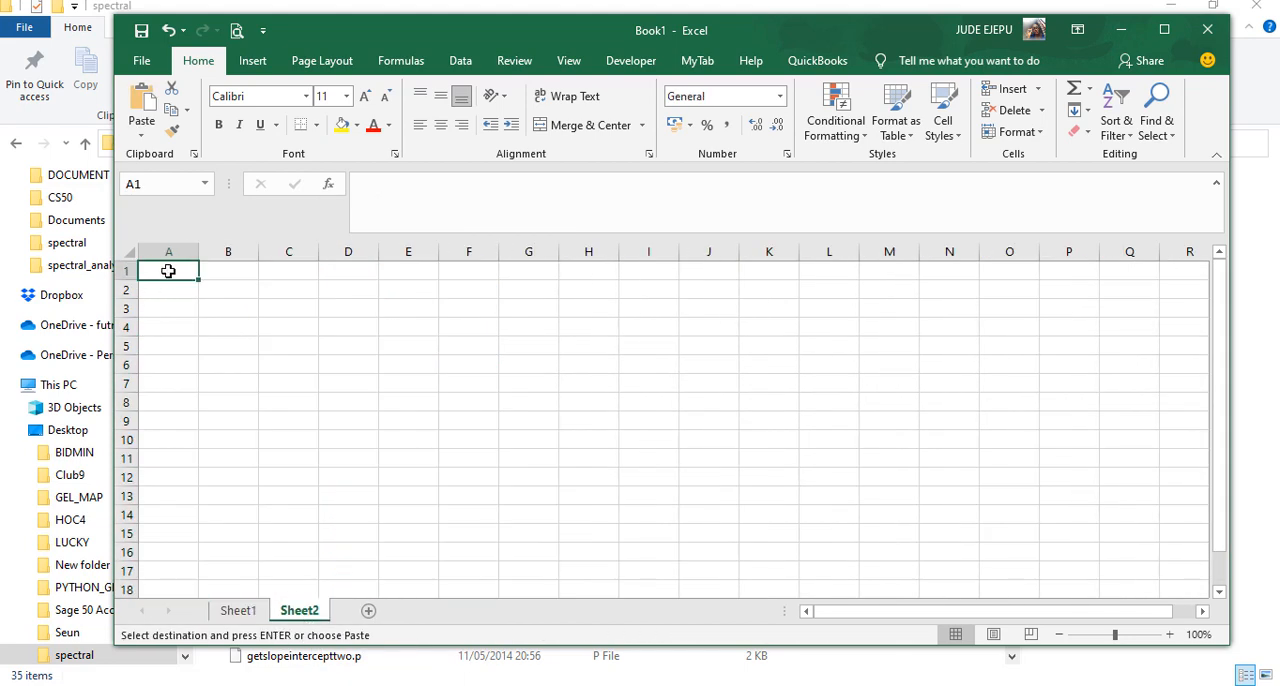
{"action": "key", "text": "ctrl+v"}
{"action": "left_click", "coordinate": [381, 345]}
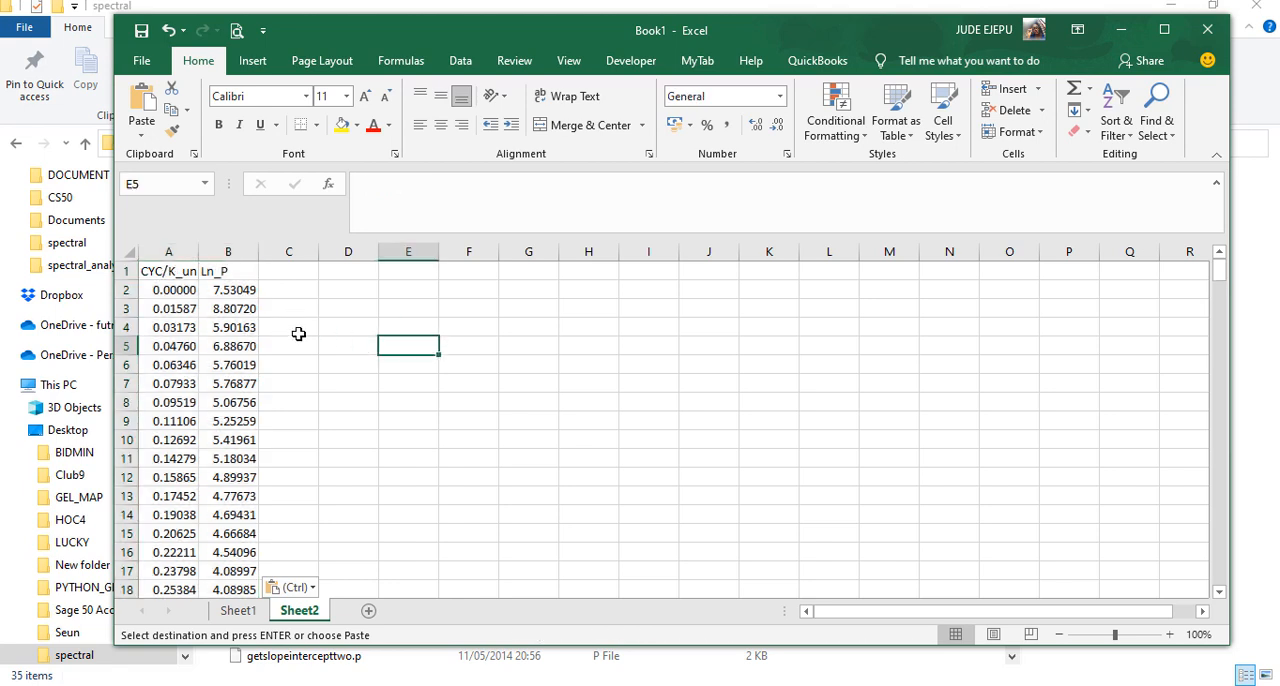
Save the workbook as trial.xlsx in the spectral folder on the Desktop
{"action": "left_click", "coordinate": [140, 33]}
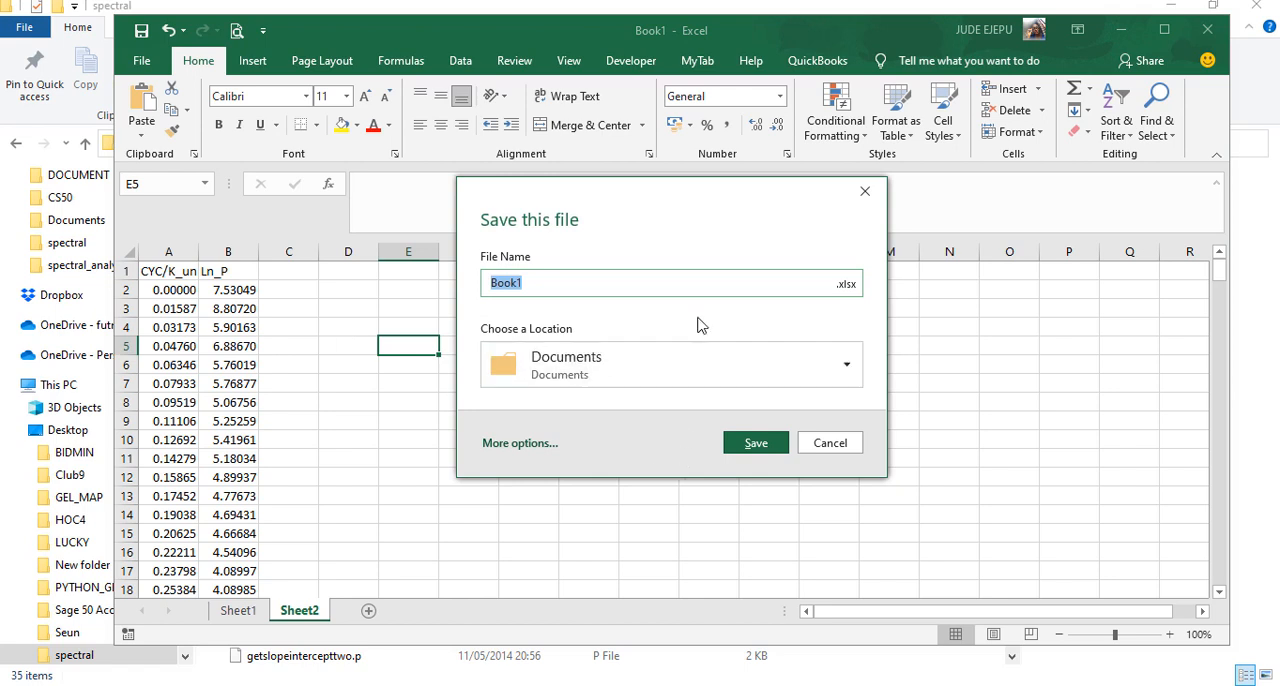
{"action": "type", "text": "t"}
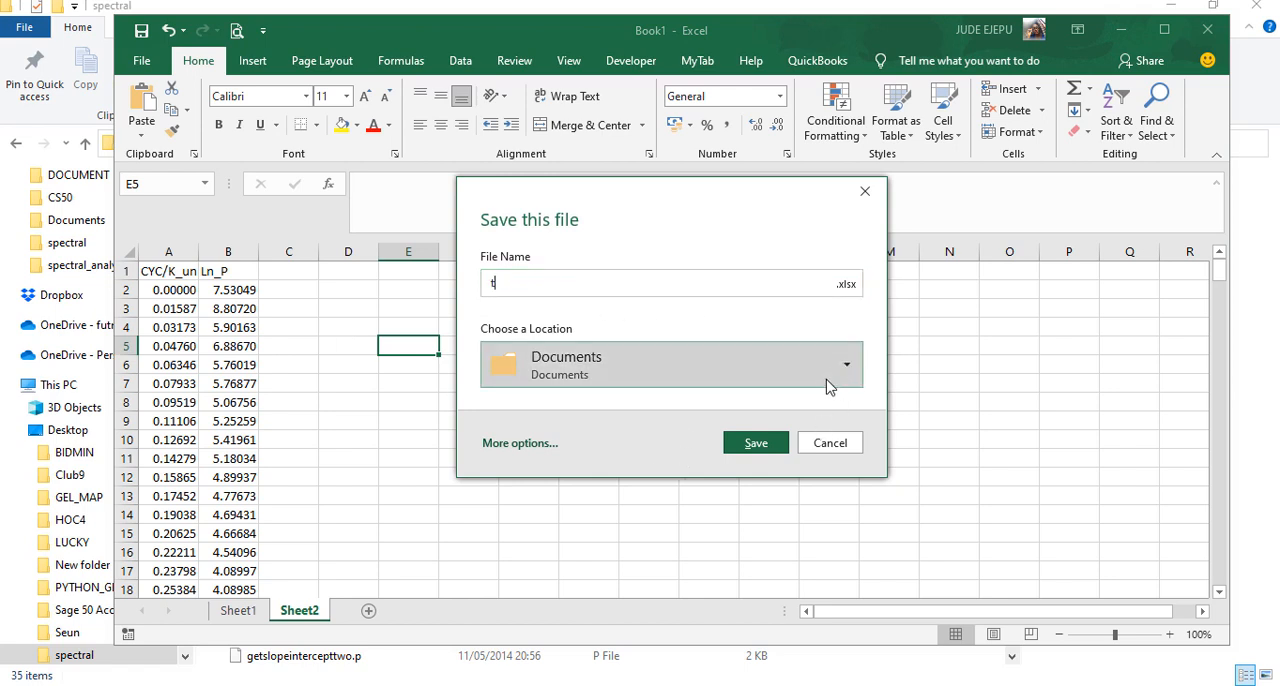
{"action": "left_click", "coordinate": [522, 444]}
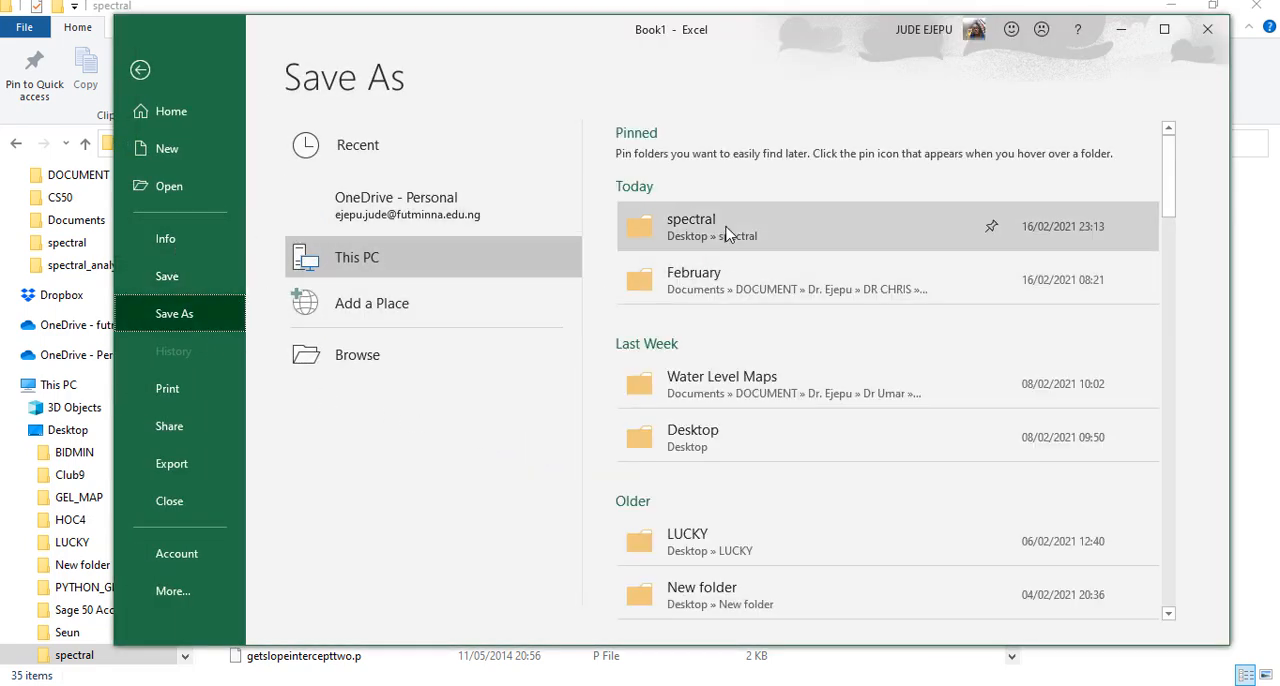
{"action": "left_click", "coordinate": [727, 233]}
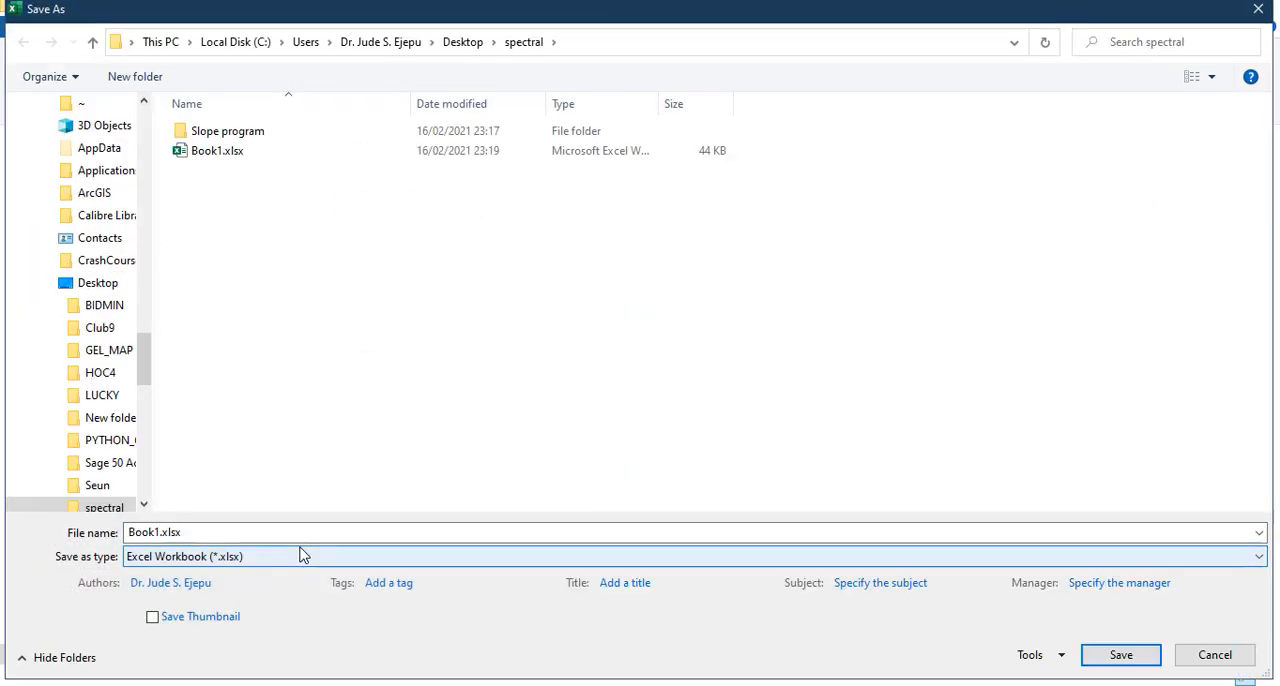
{"action": "type", "text": "trial"}
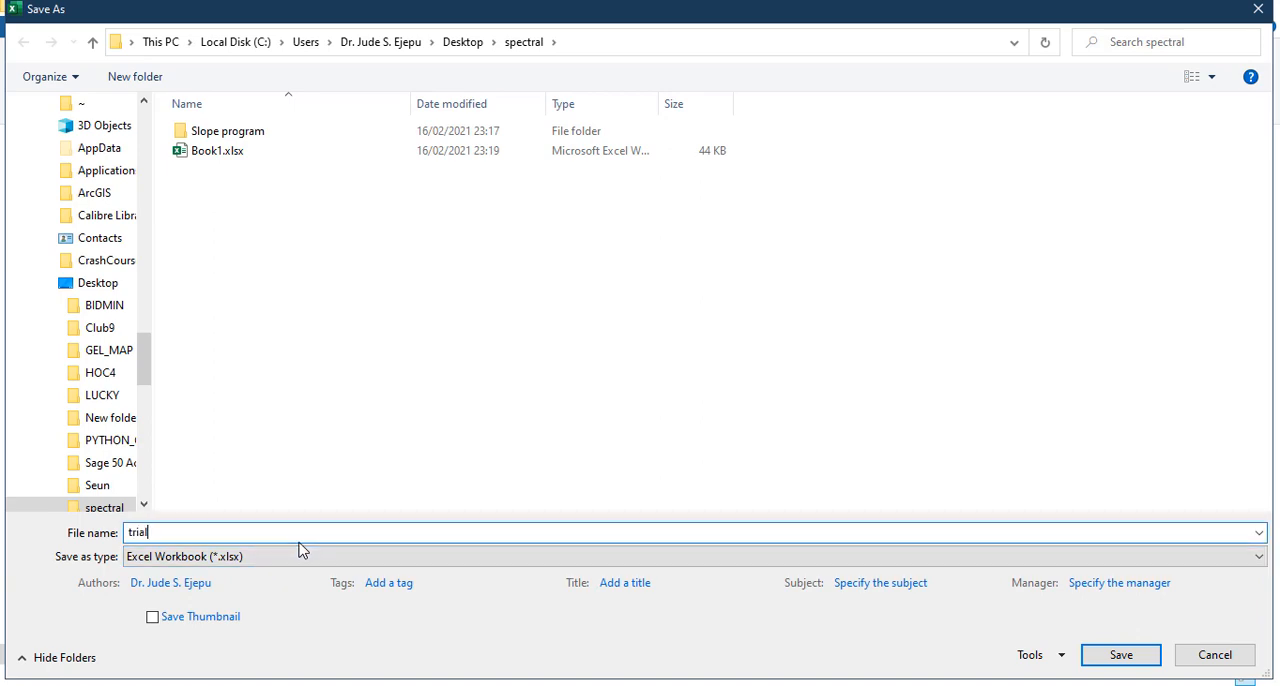
{"action": "left_click", "coordinate": [1134, 663]}
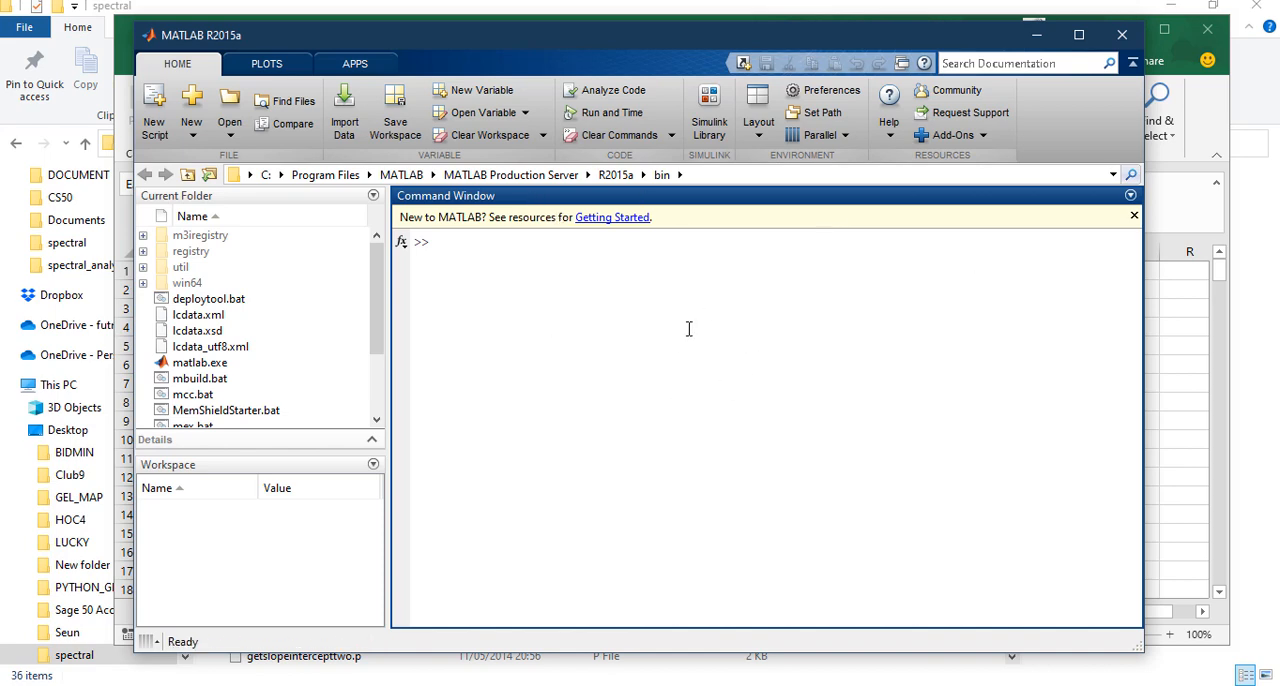
Copy the Desktop spectral folder's path from File Explorer and set it as the current folder in MATLAB
{"action": "left_click", "coordinate": [340, 685]}
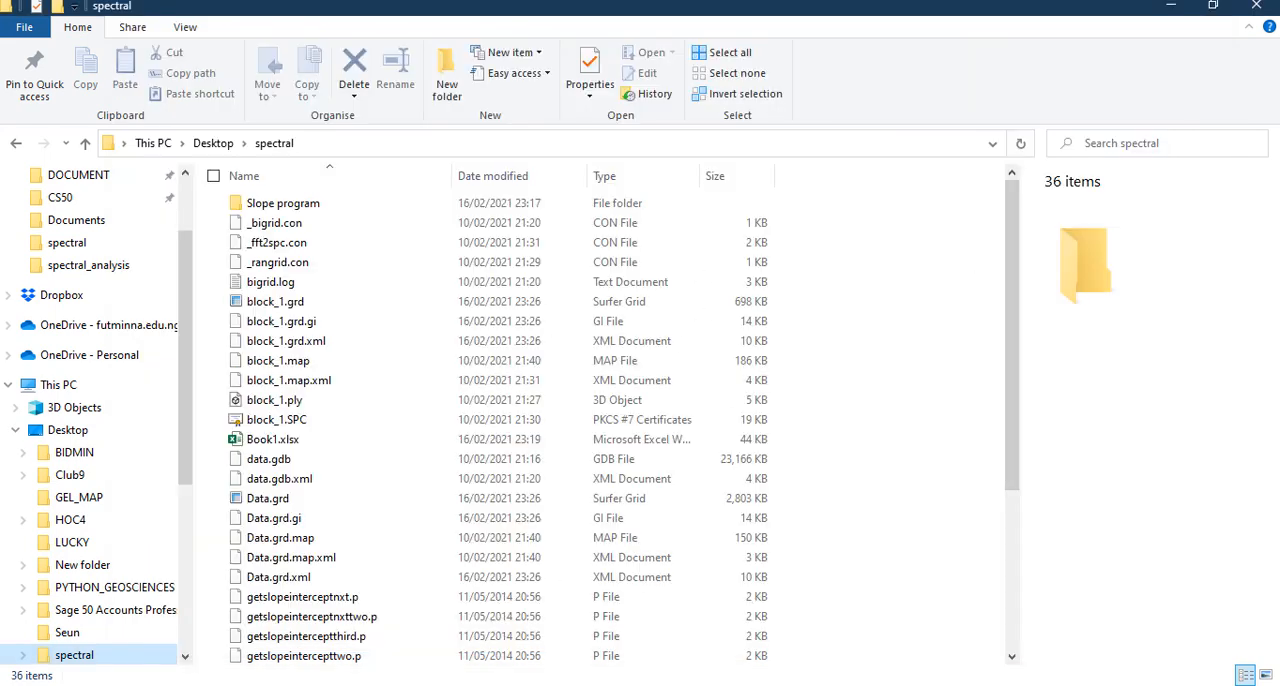
{"action": "left_click", "coordinate": [993, 147]}
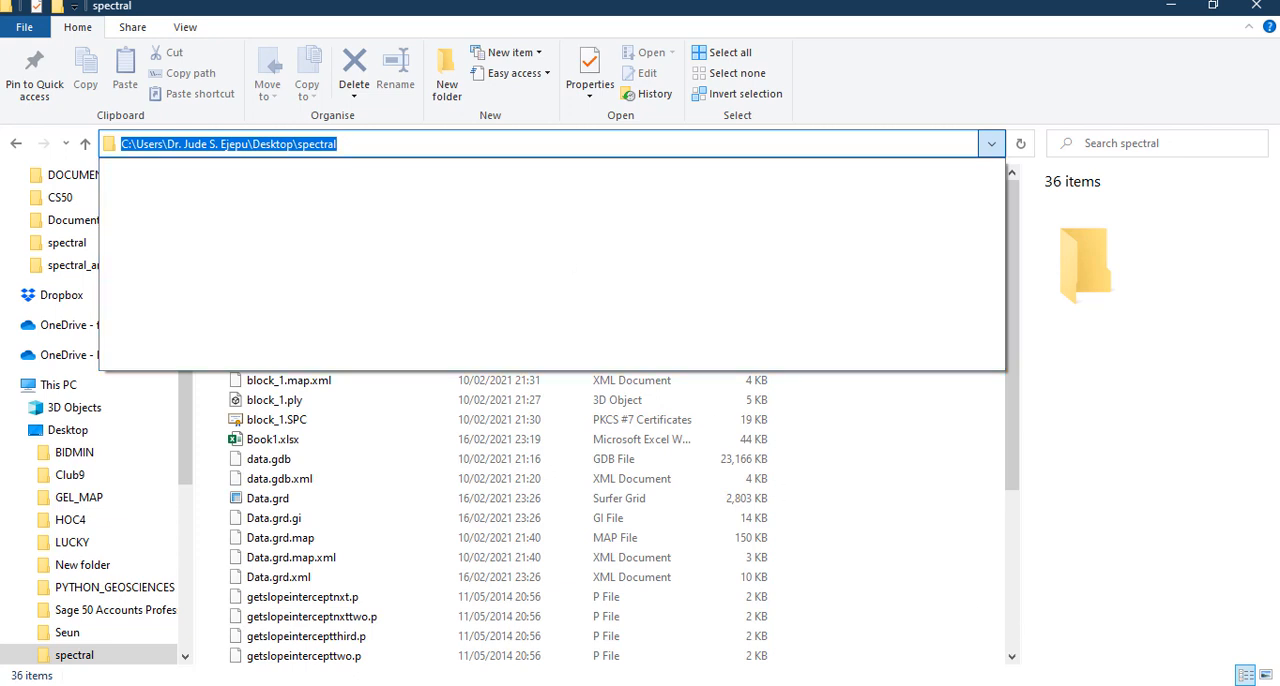
{"action": "left_click", "coordinate": [1040, 685]}
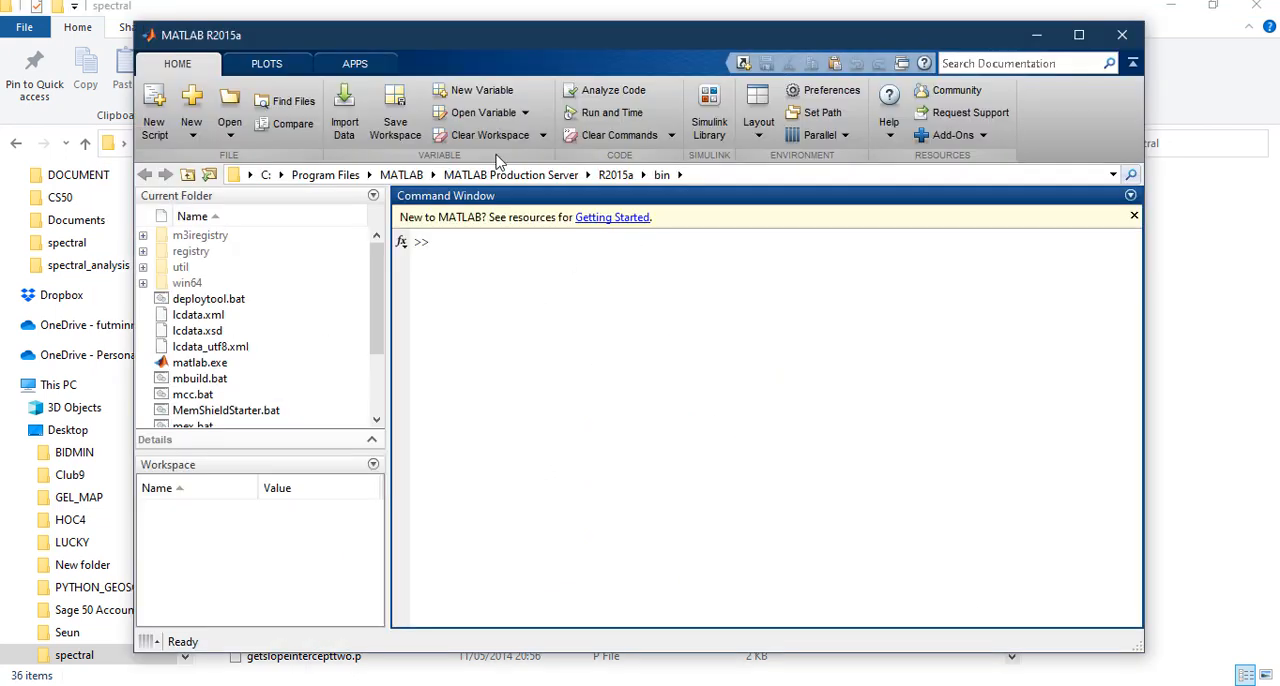
{"action": "left_click", "coordinate": [605, 176]}
{"action": "left_click", "coordinate": [707, 176]}
{"action": "key", "text": "ctrl+v"}
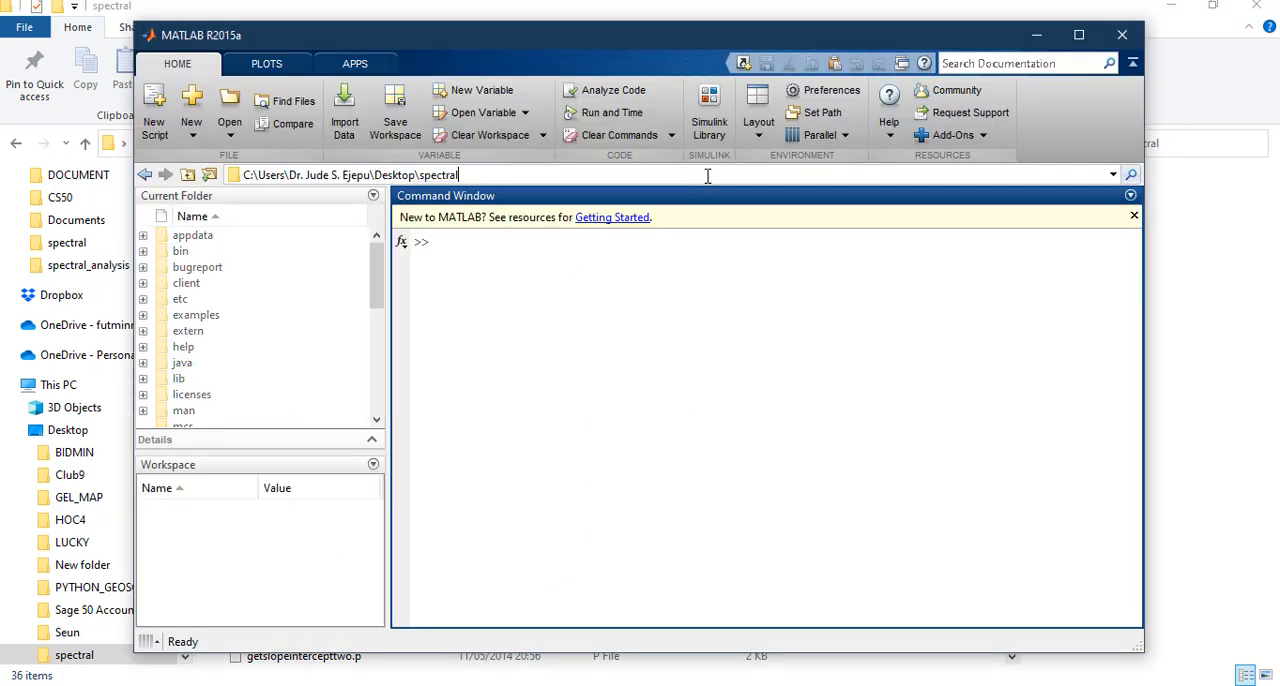
{"action": "key", "text": "Return"}
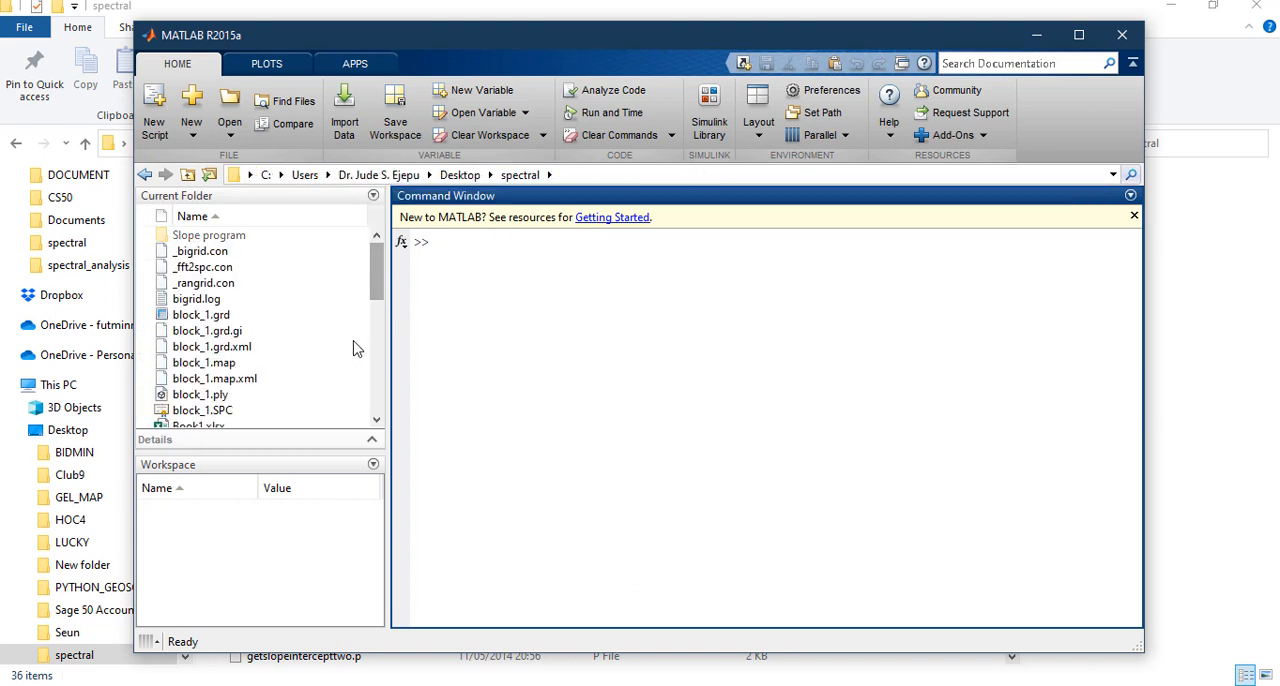
Find the Slope_Plot.p program in the current folder and run Slope_Plot from the MATLAB command line
{"action": "left_click_drag", "start_coordinate": [379, 268], "coordinate": [385, 396]}
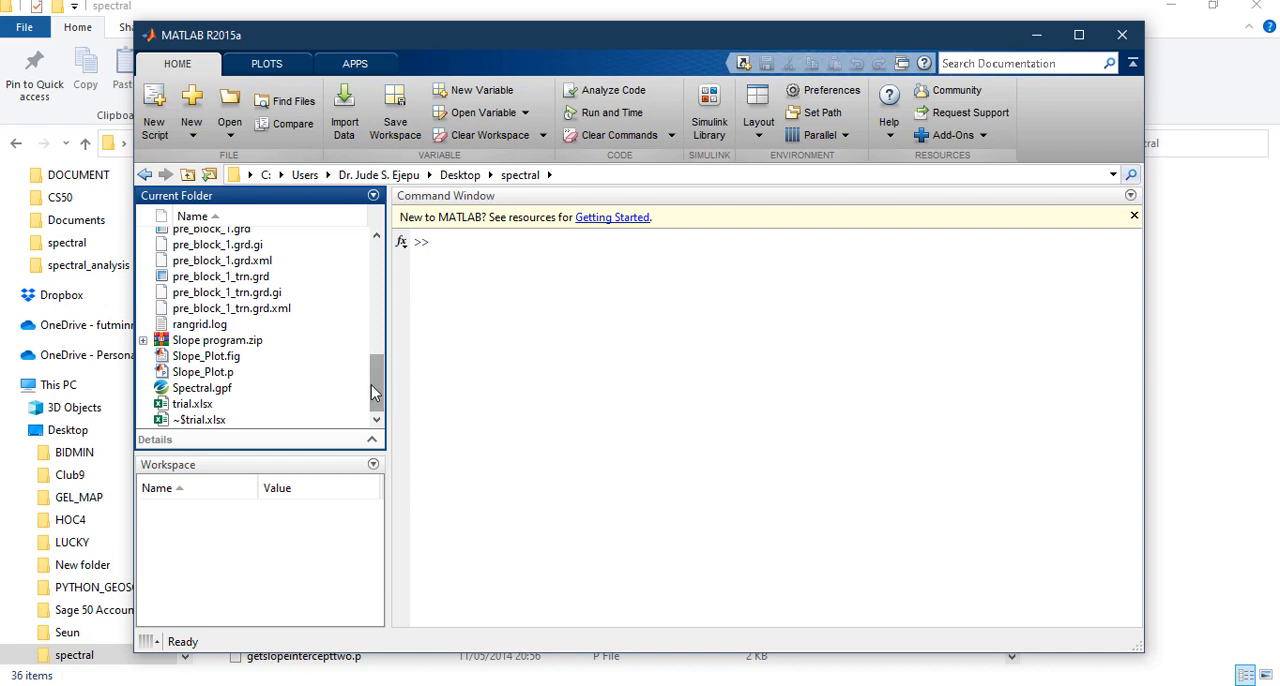
{"action": "left_click", "coordinate": [220, 372]}
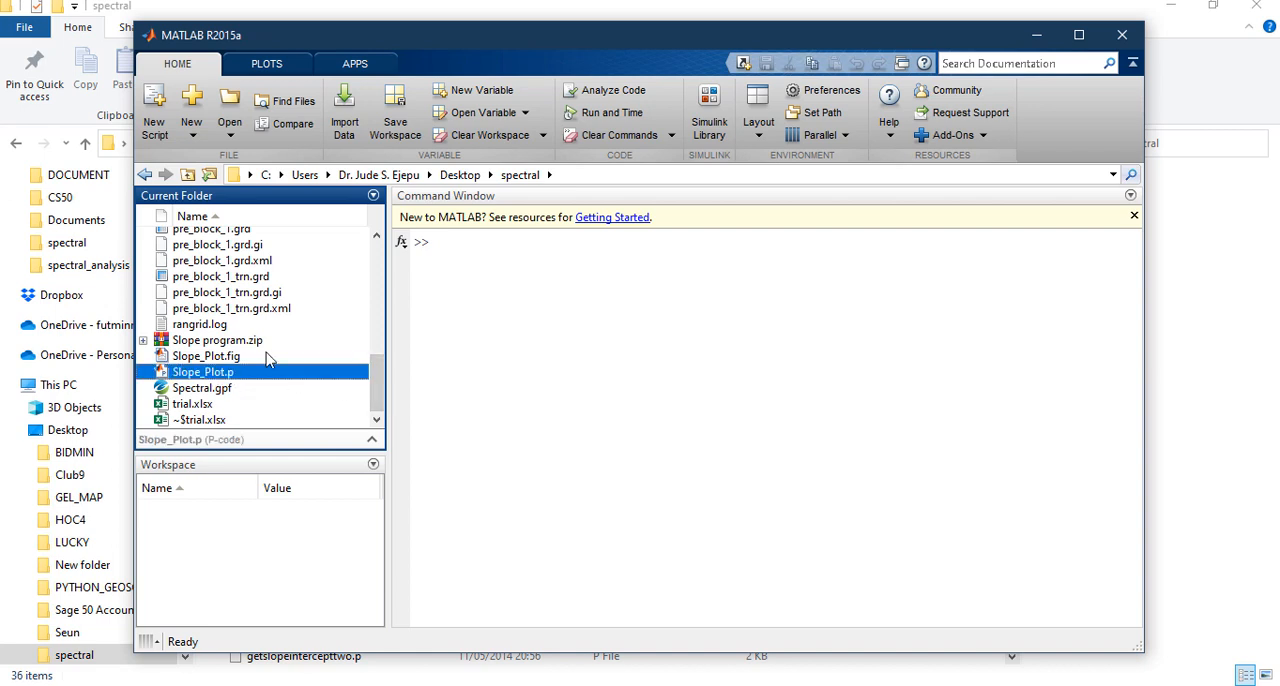
{"action": "left_click", "coordinate": [463, 244]}
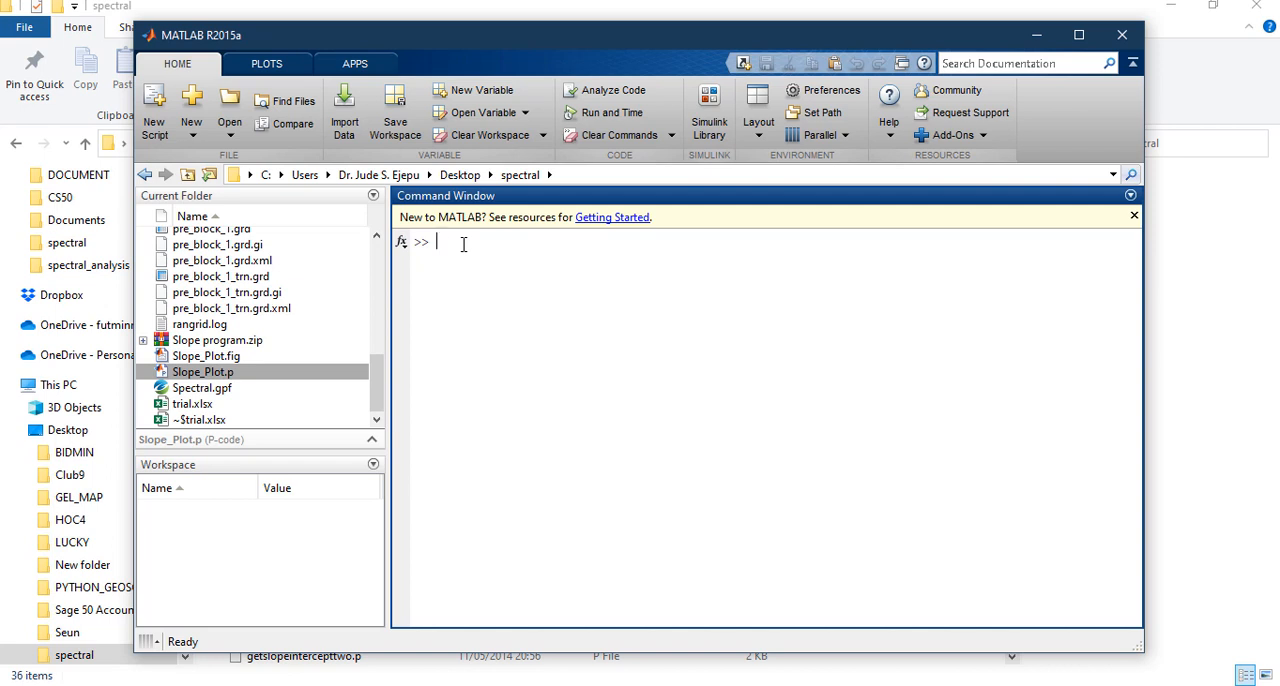
{"action": "type", "text": "Slope_Plot"}
{"action": "key", "text": "Return"}
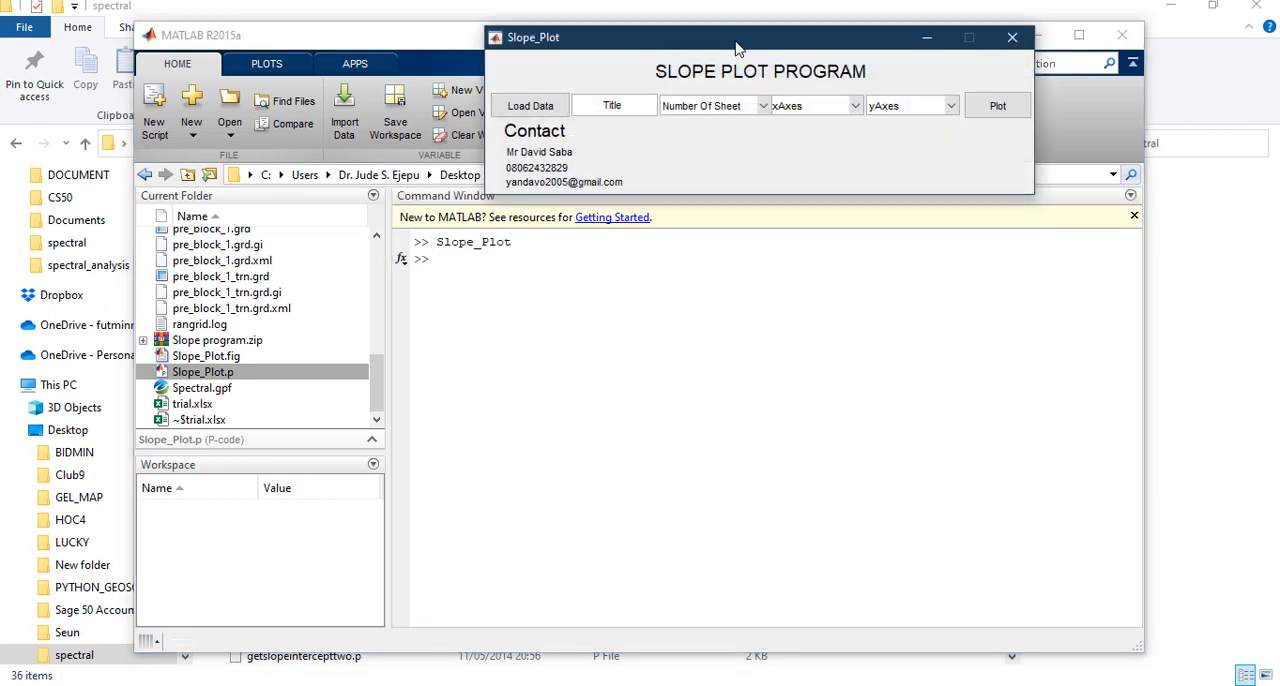
{"action": "left_click_drag", "start_coordinate": [738, 47], "coordinate": [671, 38]}
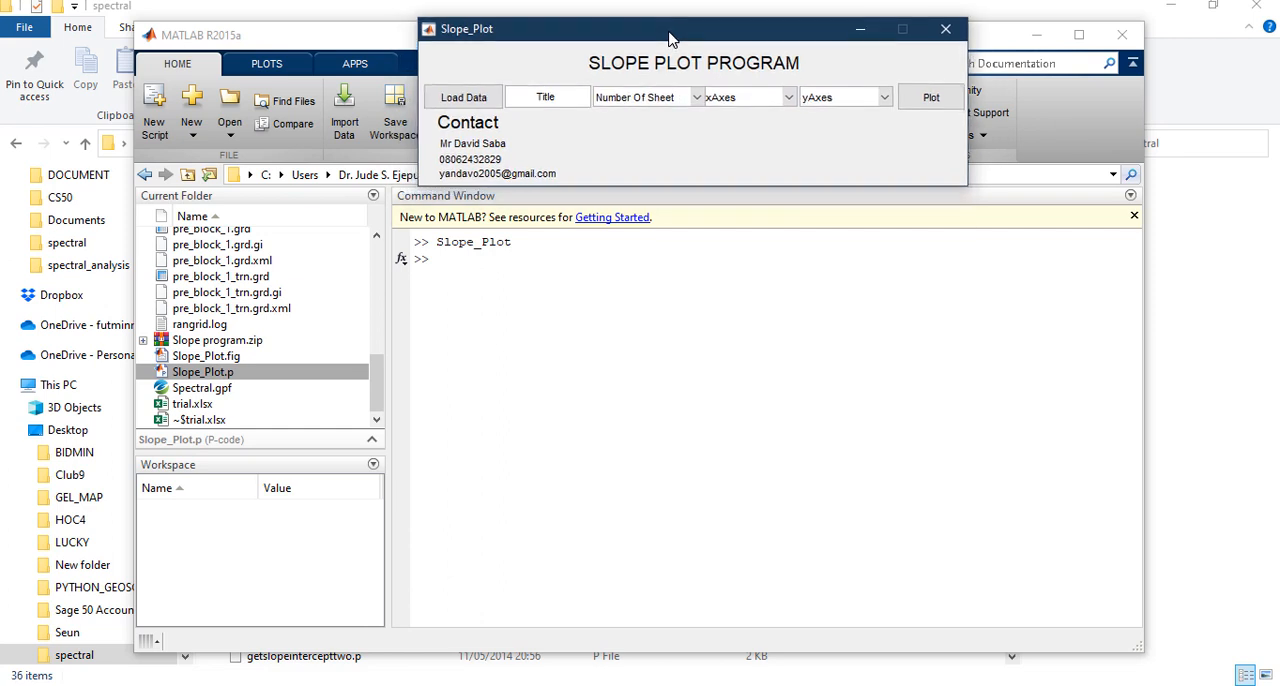
Load trial.xlsx into the Slope Plot program and enter BLOCK_1 as the plot title
{"action": "left_click", "coordinate": [476, 98]}
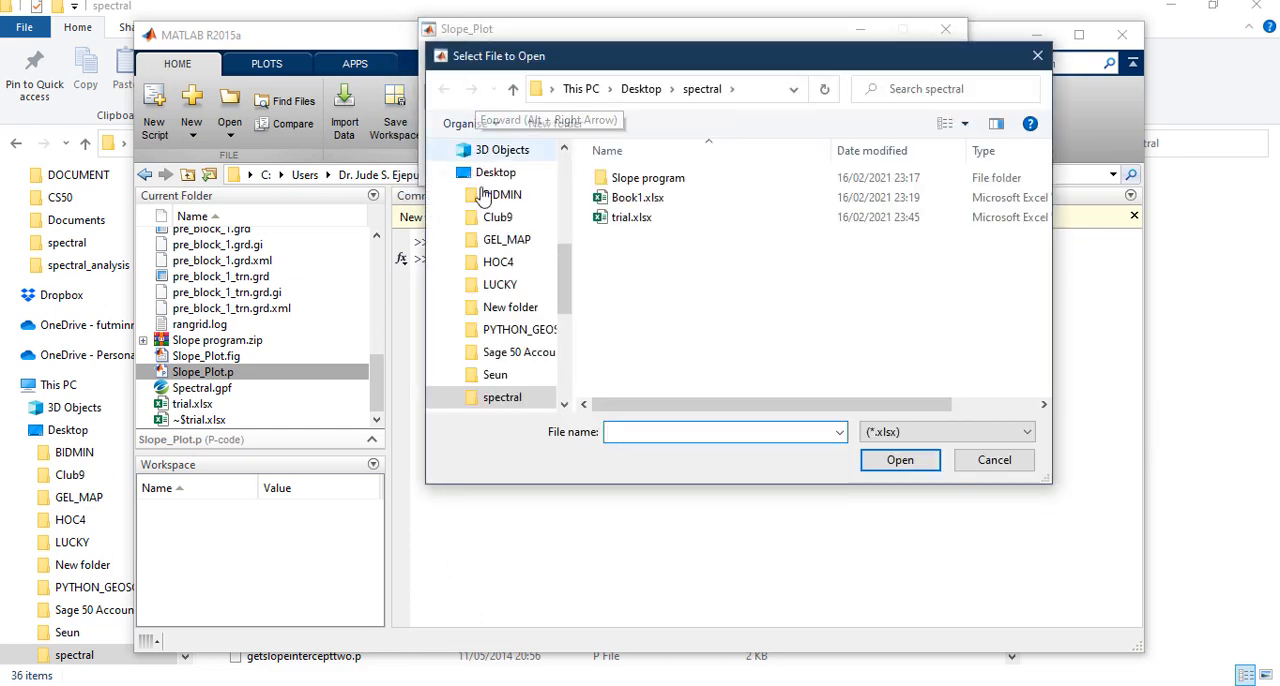
{"action": "left_click", "coordinate": [635, 222]}
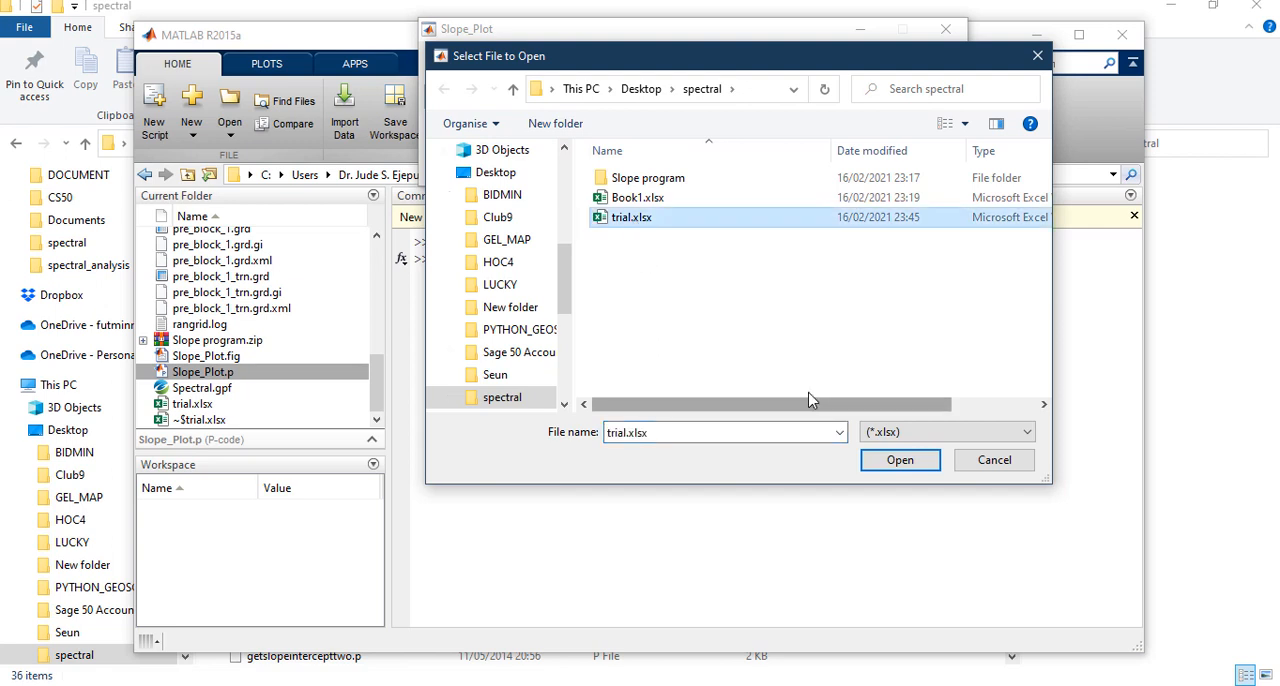
{"action": "left_click", "coordinate": [899, 464]}
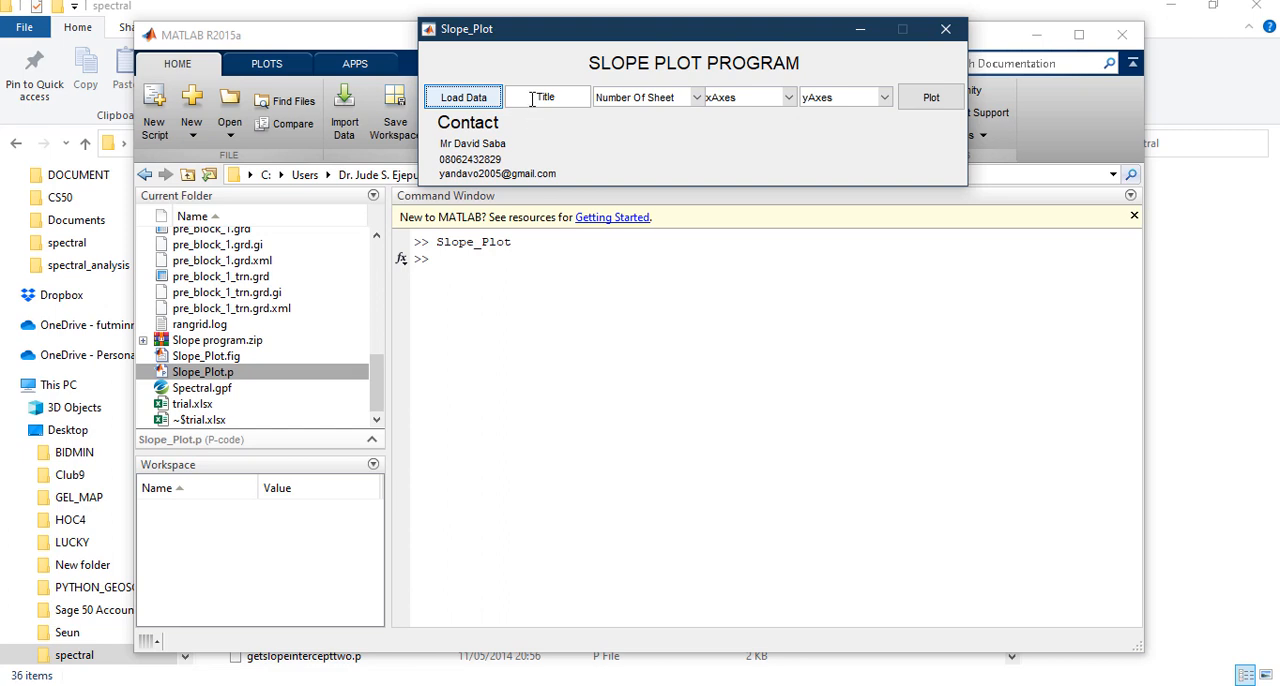
{"action": "left_click", "coordinate": [530, 97]}
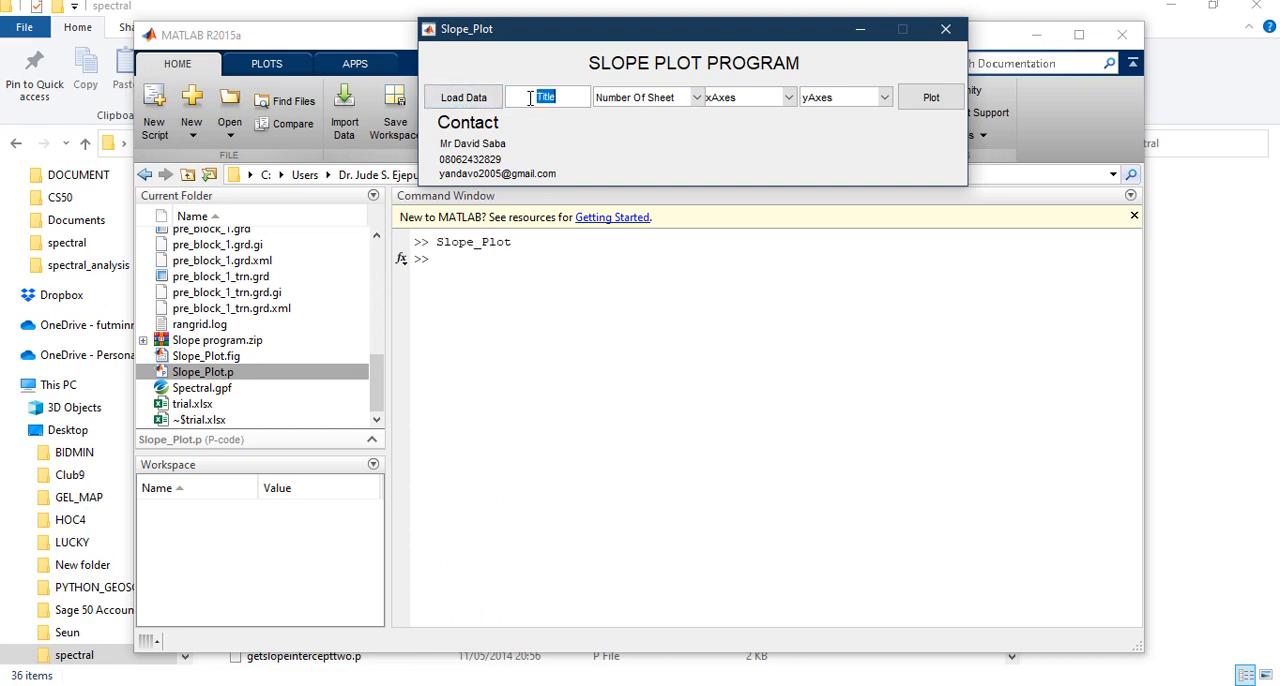
{"action": "type", "text": "BLOCK_1"}
{"action": "key", "text": "Return"}
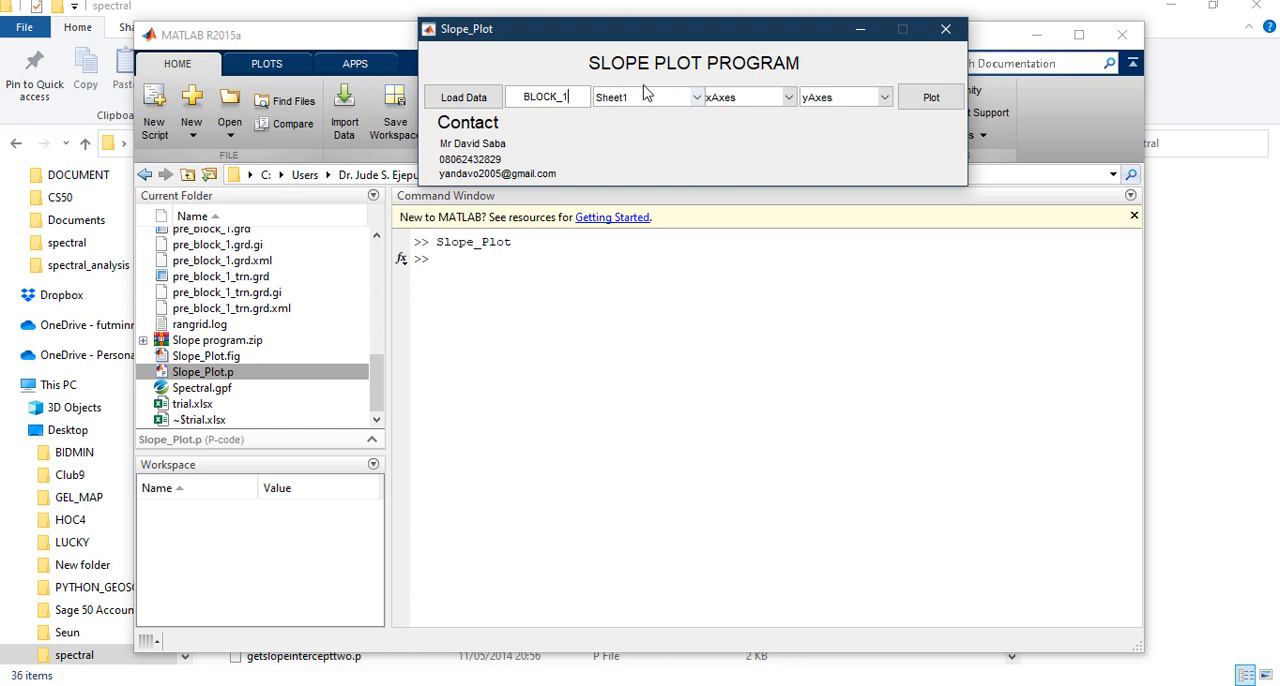
Choose Sheet2 as the data sheet, with CYC/K_unit for the x axis and Ln_P for the y axis
{"action": "left_click", "coordinate": [698, 97]}
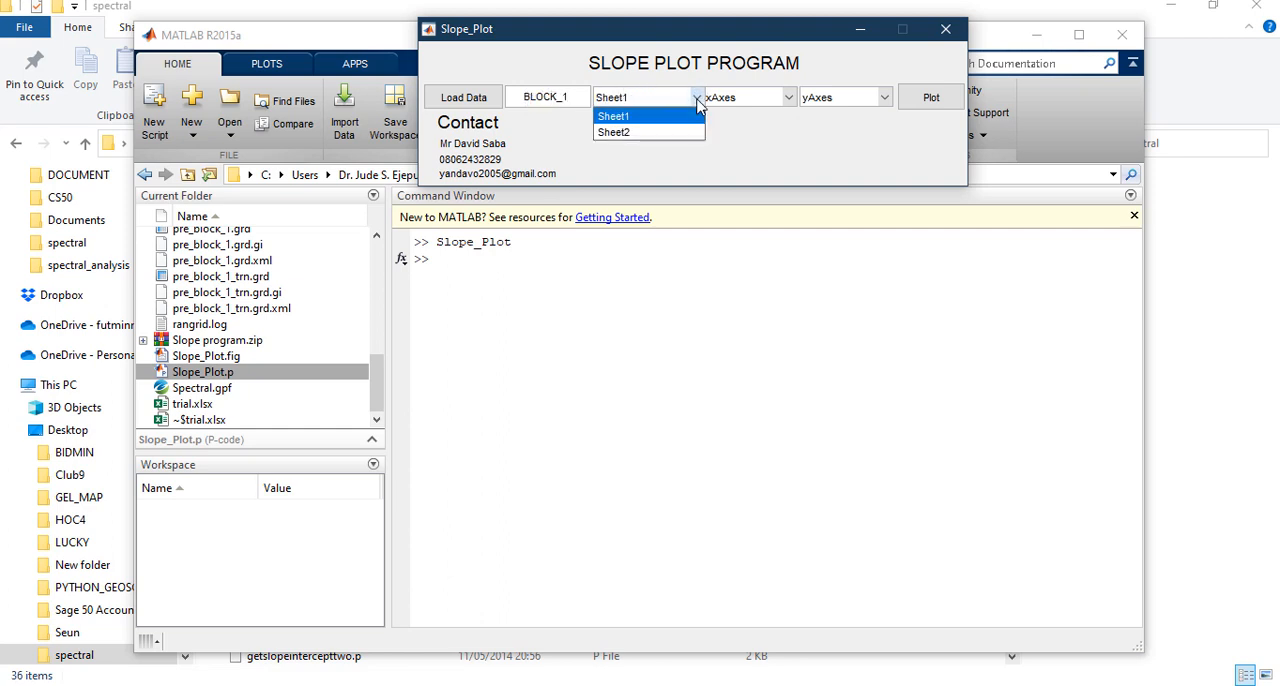
{"action": "left_click", "coordinate": [653, 133]}
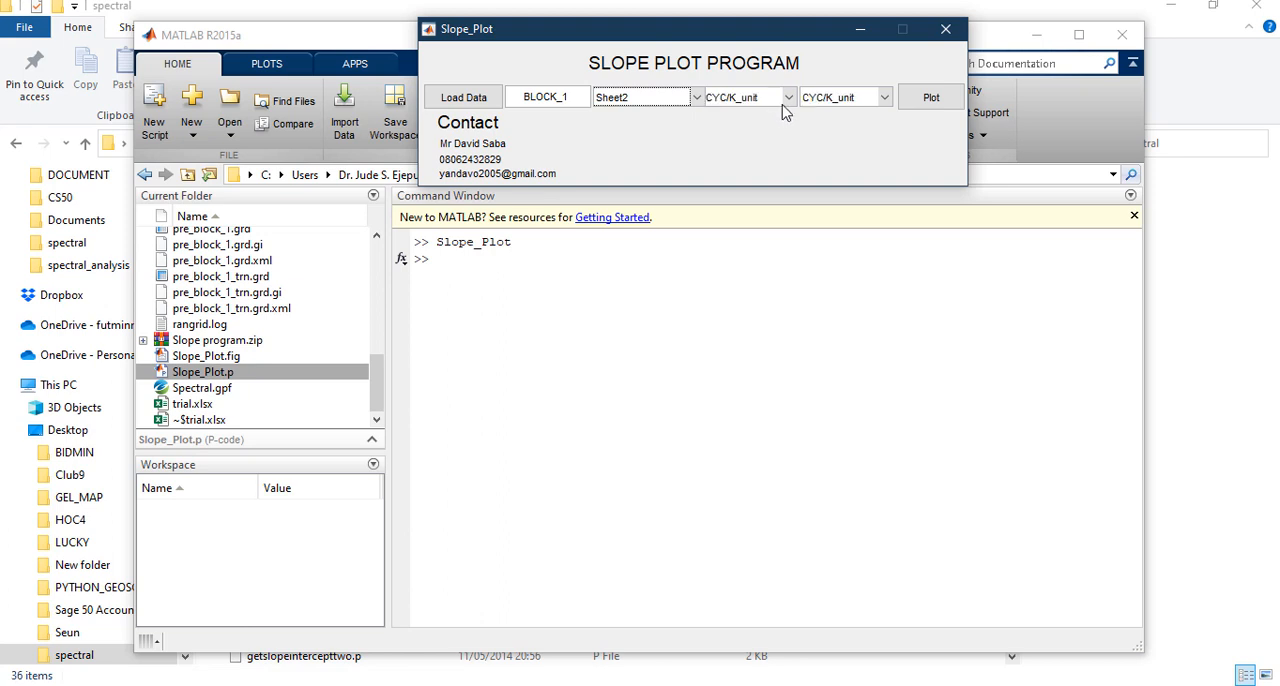
{"action": "left_click", "coordinate": [790, 99]}
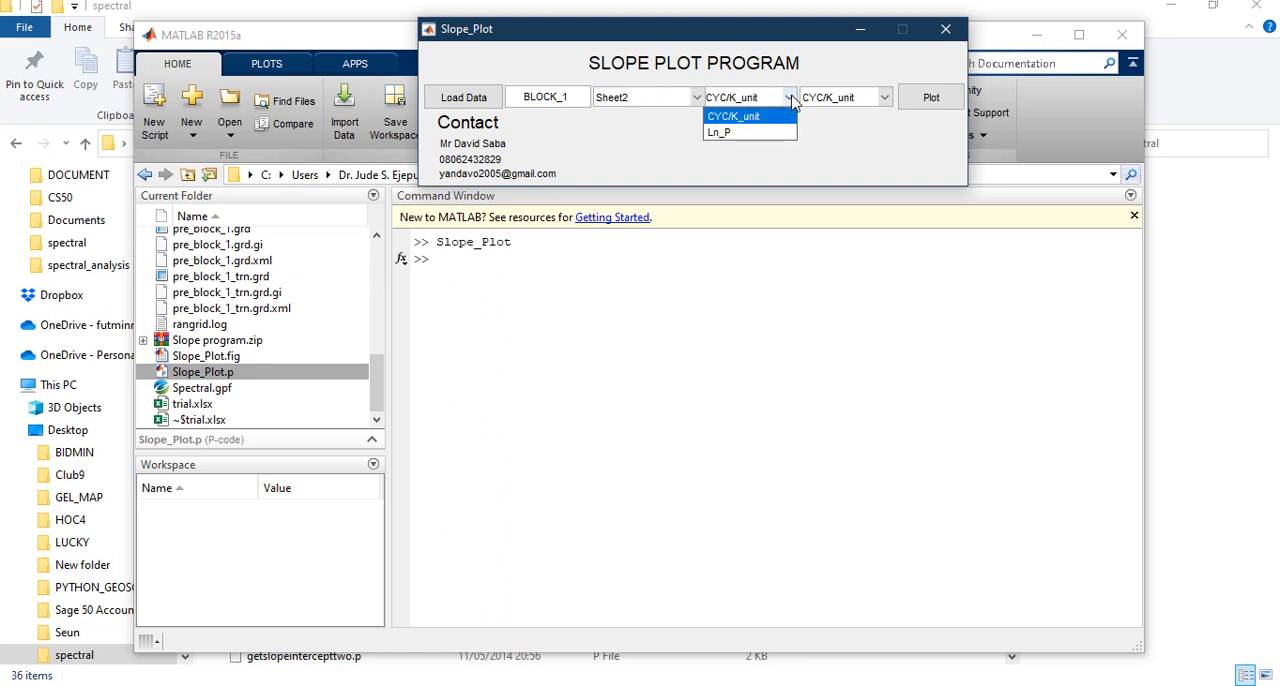
{"action": "left_click", "coordinate": [791, 101]}
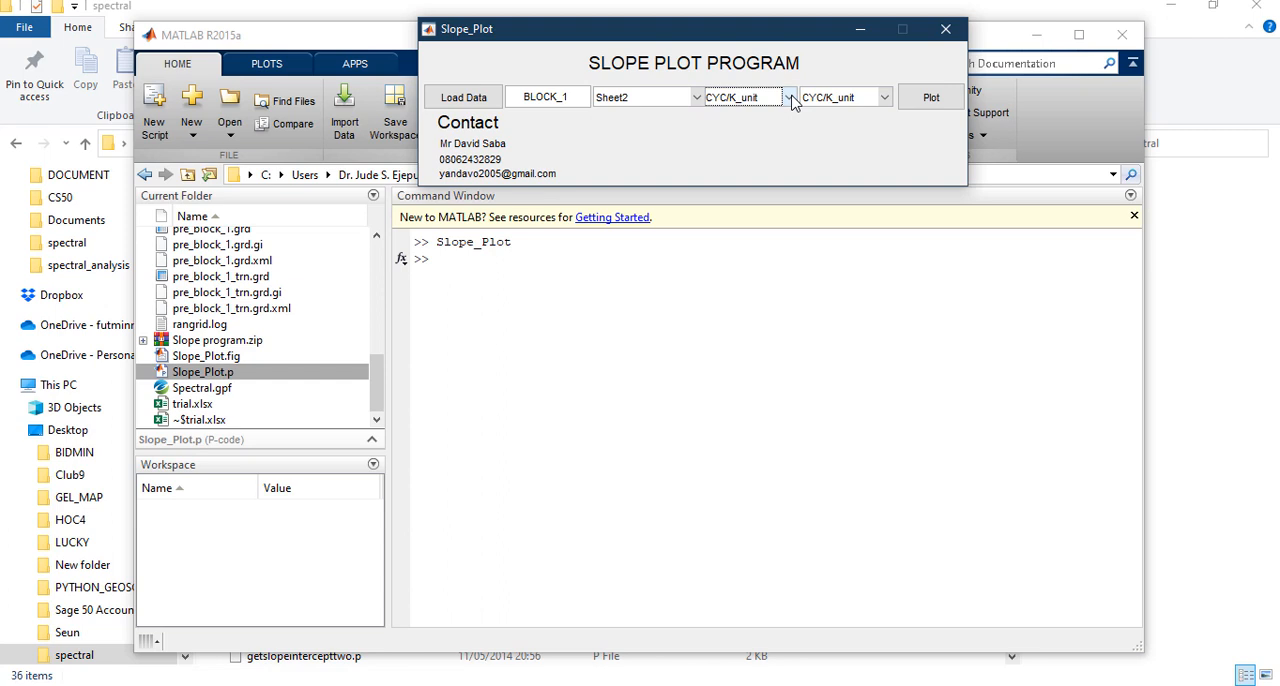
{"action": "left_click", "coordinate": [885, 98]}
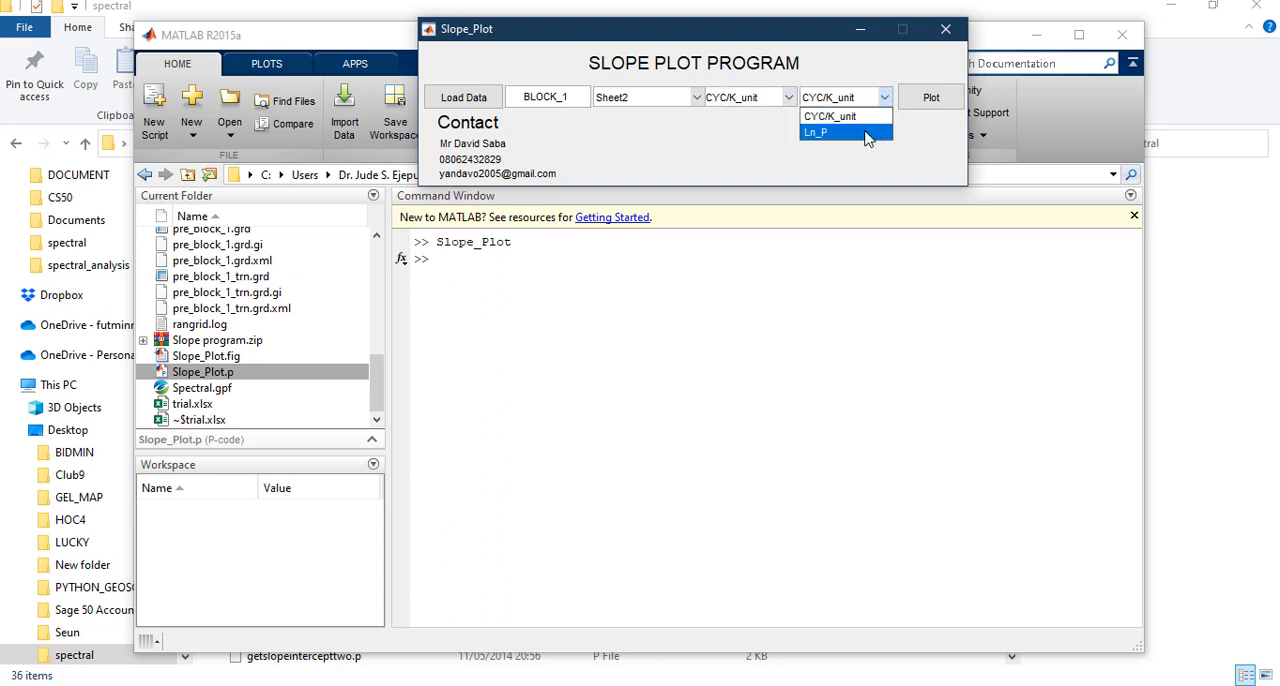
{"action": "left_click", "coordinate": [868, 133]}
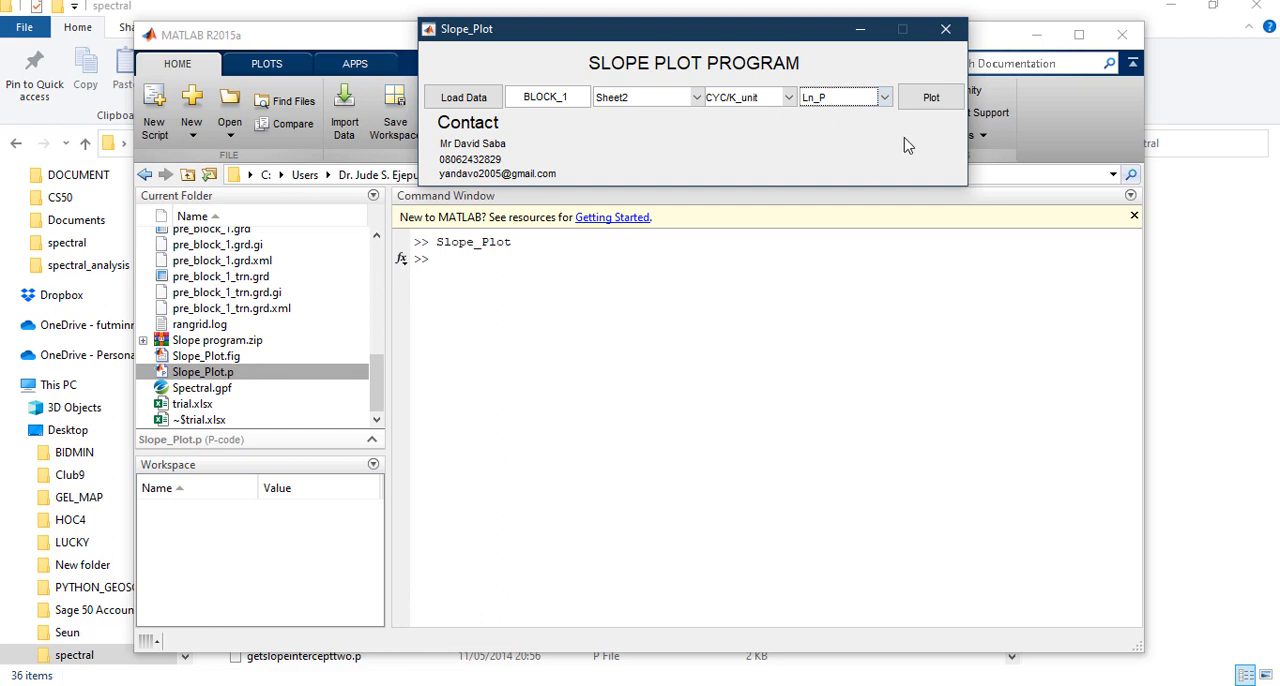
Plot the BLOCK_1 energy spectrum and enlarge its figure window in width and height
{"action": "left_click", "coordinate": [931, 100]}
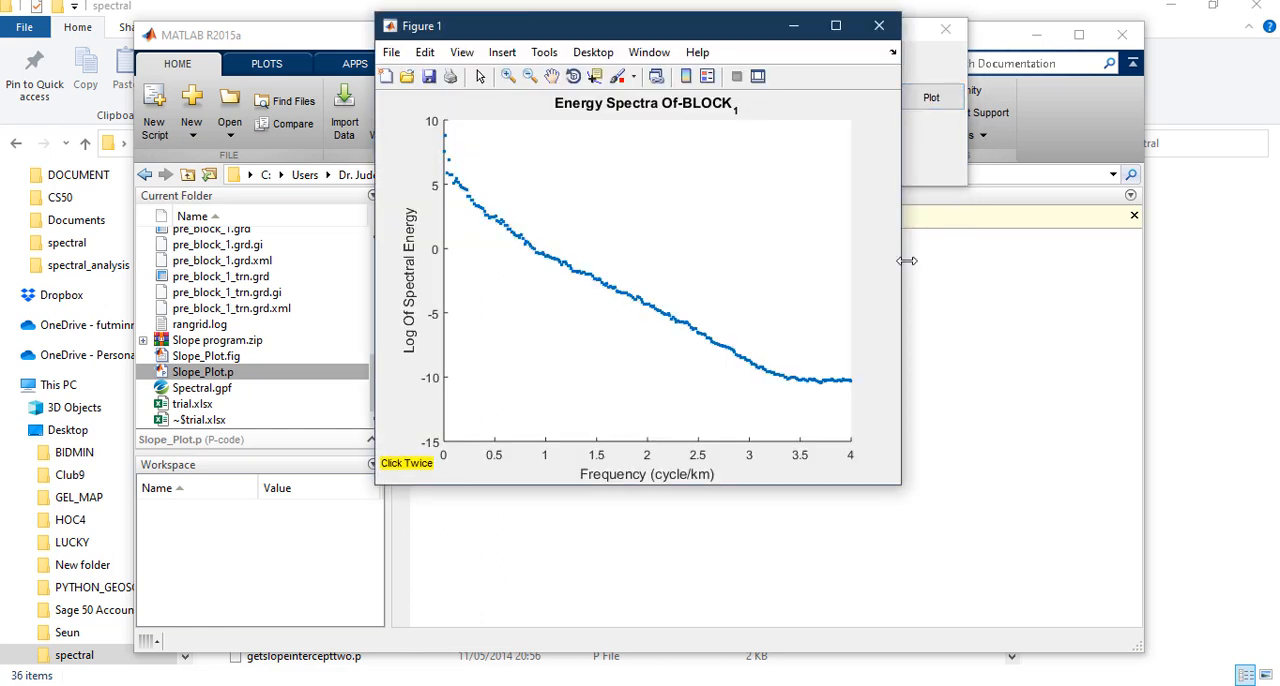
{"action": "left_click_drag", "start_coordinate": [903, 252], "coordinate": [1121, 260]}
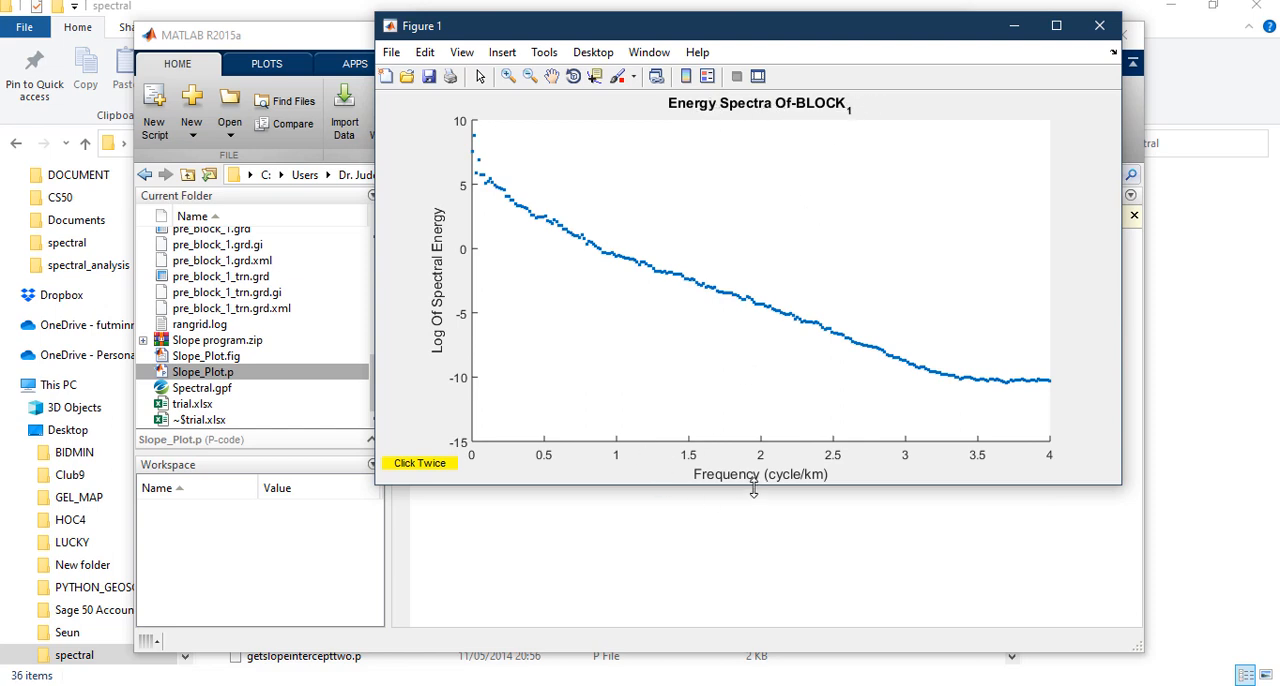
{"action": "left_click_drag", "start_coordinate": [754, 488], "coordinate": [758, 614]}
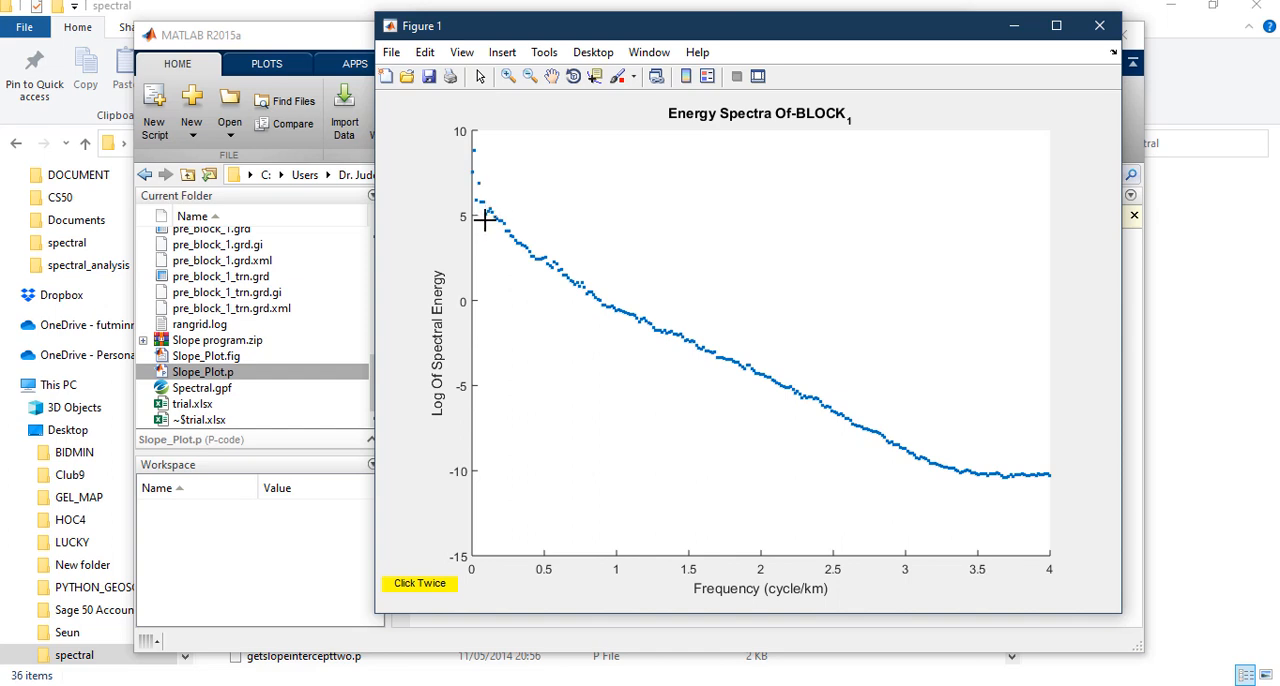
Draw two slope lines on the spectrum: the steep start down to about (0.23, 3), and from about (0.12, 4.96) to (0.95, -0.49)
{"action": "left_click", "coordinate": [473, 152]}
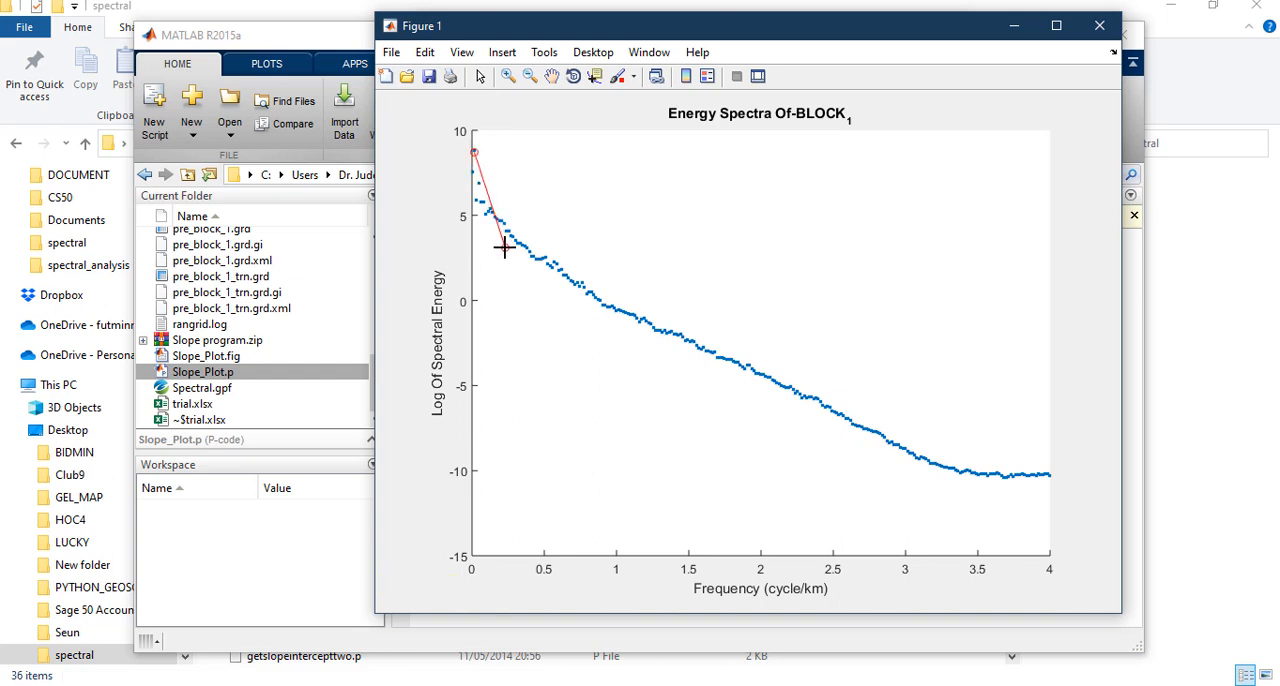
{"action": "left_click", "coordinate": [504, 248]}
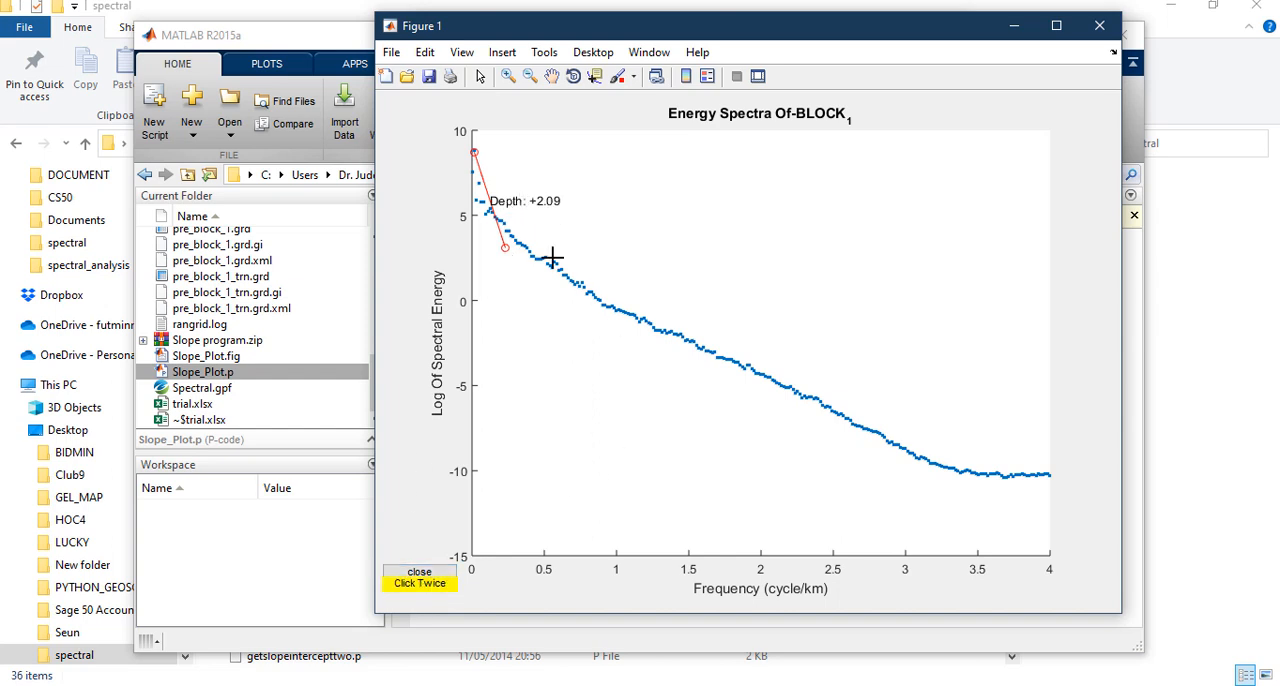
{"action": "left_click", "coordinate": [489, 215]}
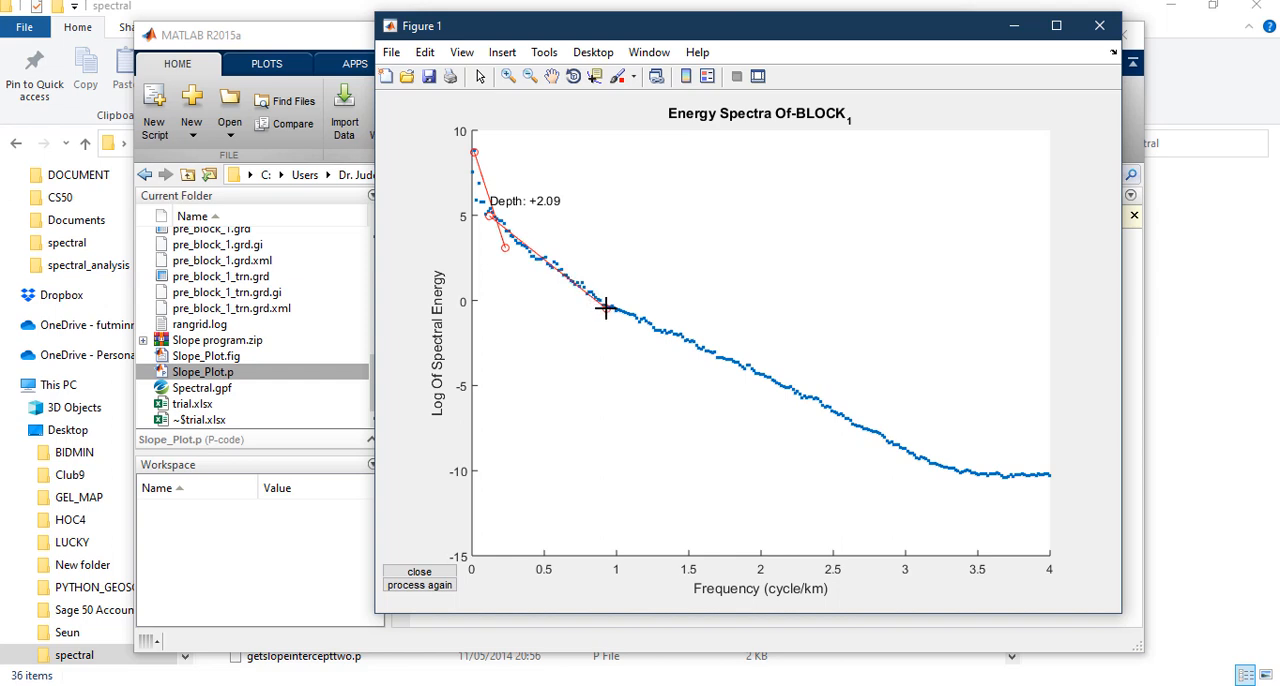
{"action": "left_click", "coordinate": [607, 307]}
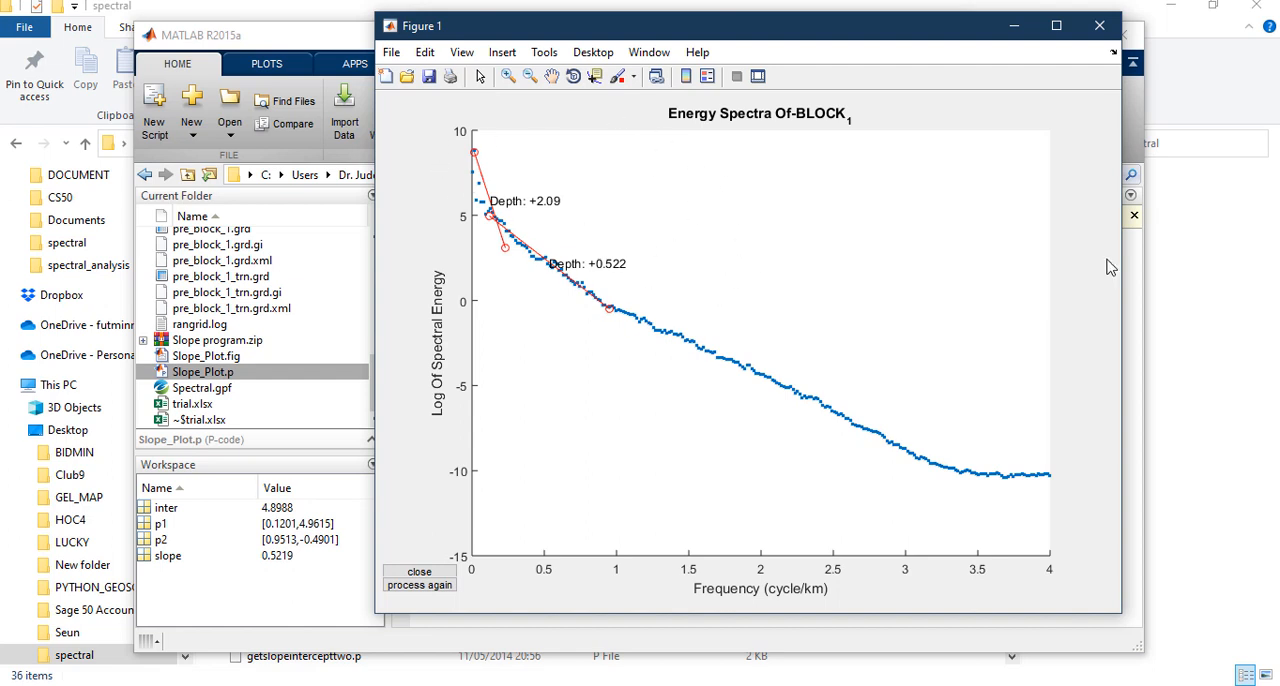
Save the energy spectrum figure in the spectral folder as a JPEG image named block_1
{"action": "left_click", "coordinate": [389, 52]}
{"action": "left_click", "coordinate": [458, 166]}
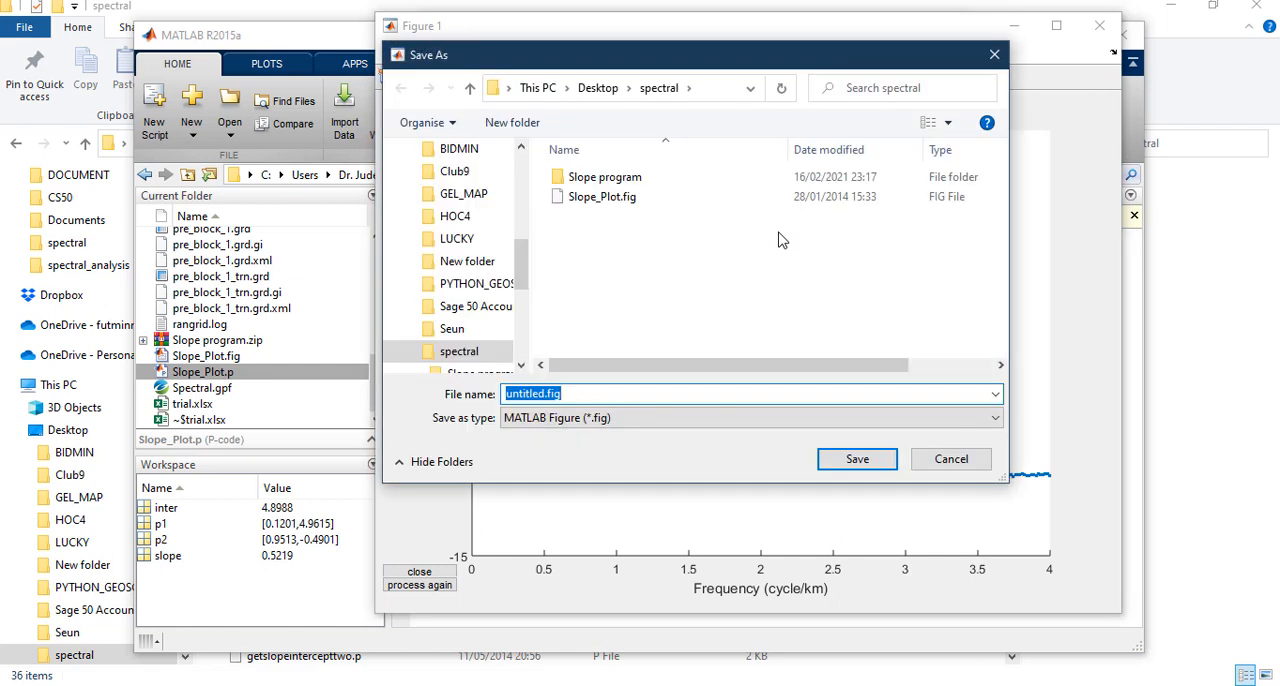
{"action": "left_click", "coordinate": [898, 420]}
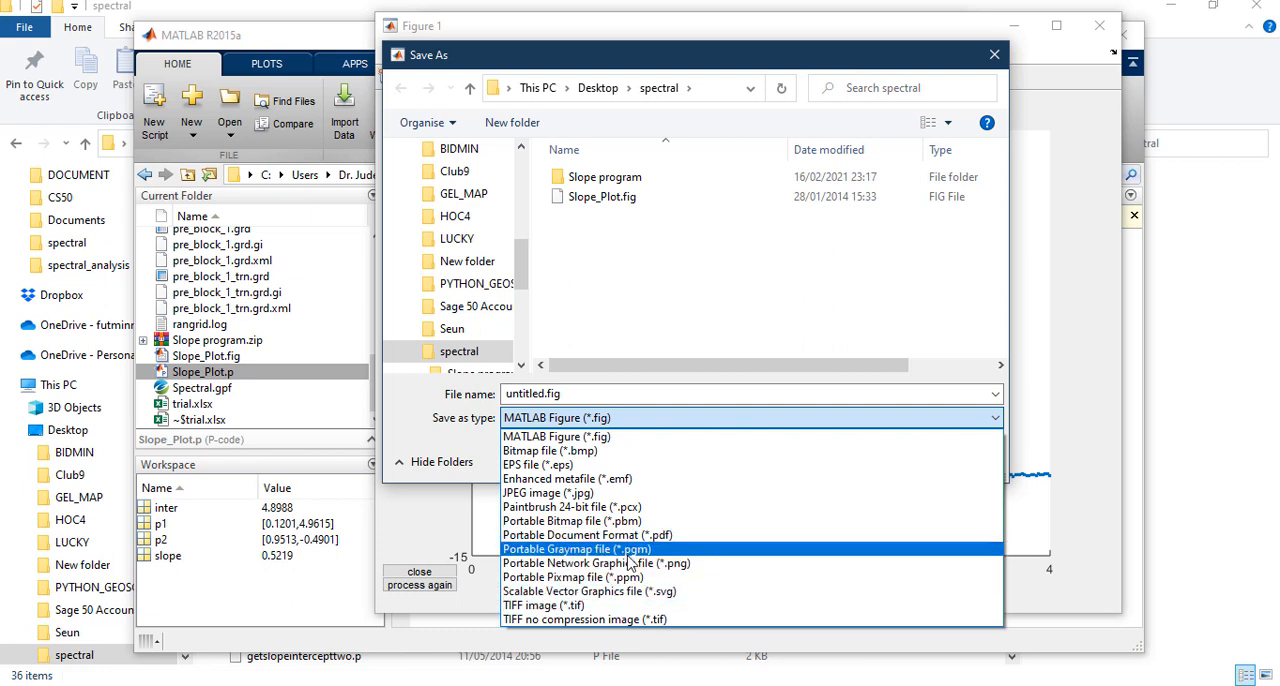
{"action": "left_click", "coordinate": [590, 497]}
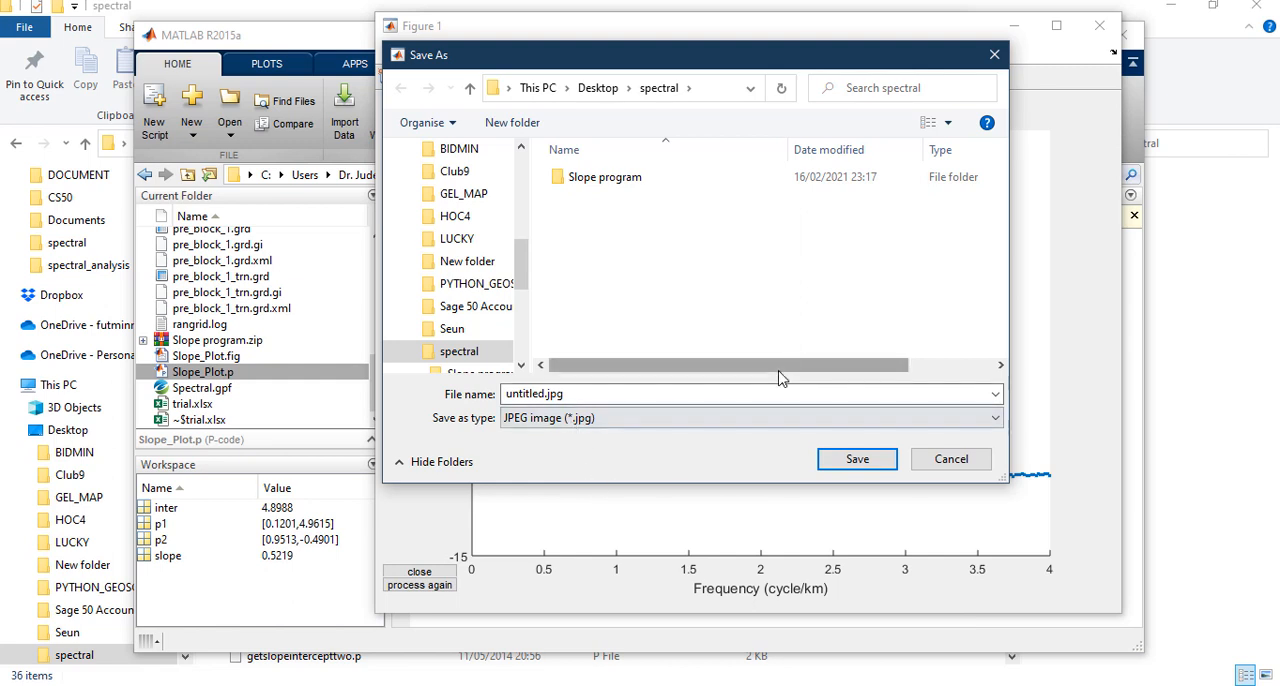
{"action": "left_click", "coordinate": [584, 394]}
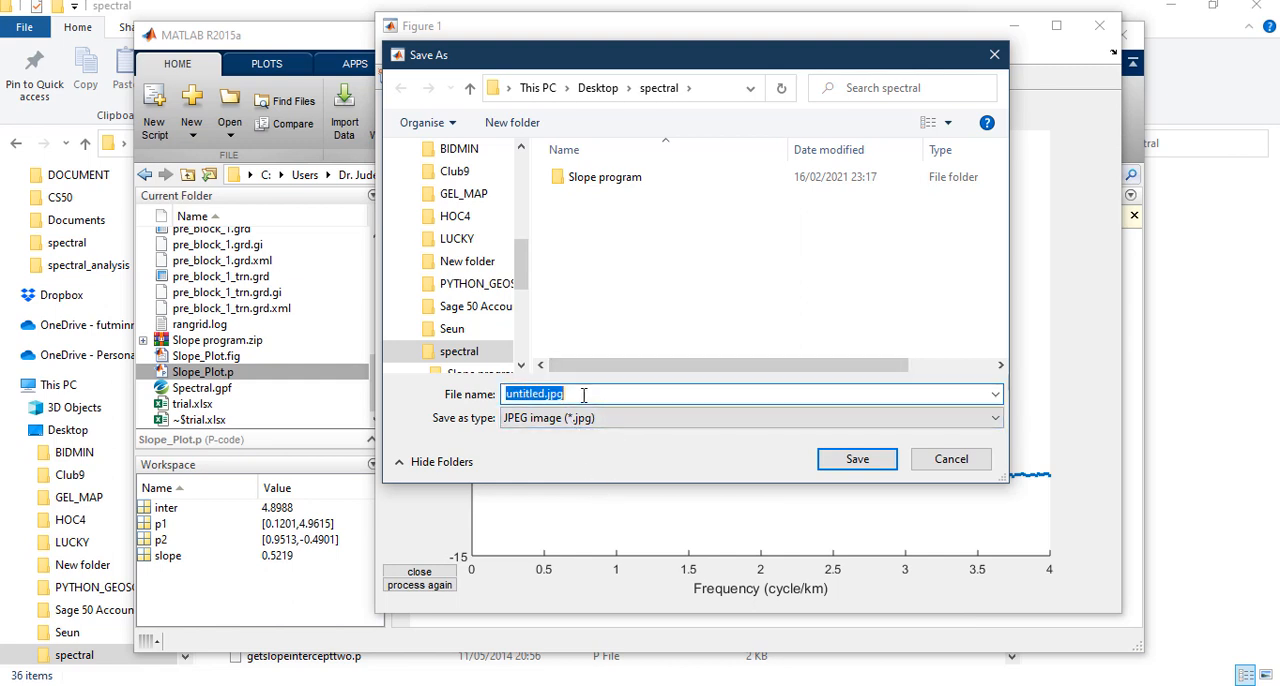
{"action": "type", "text": "block_1"}
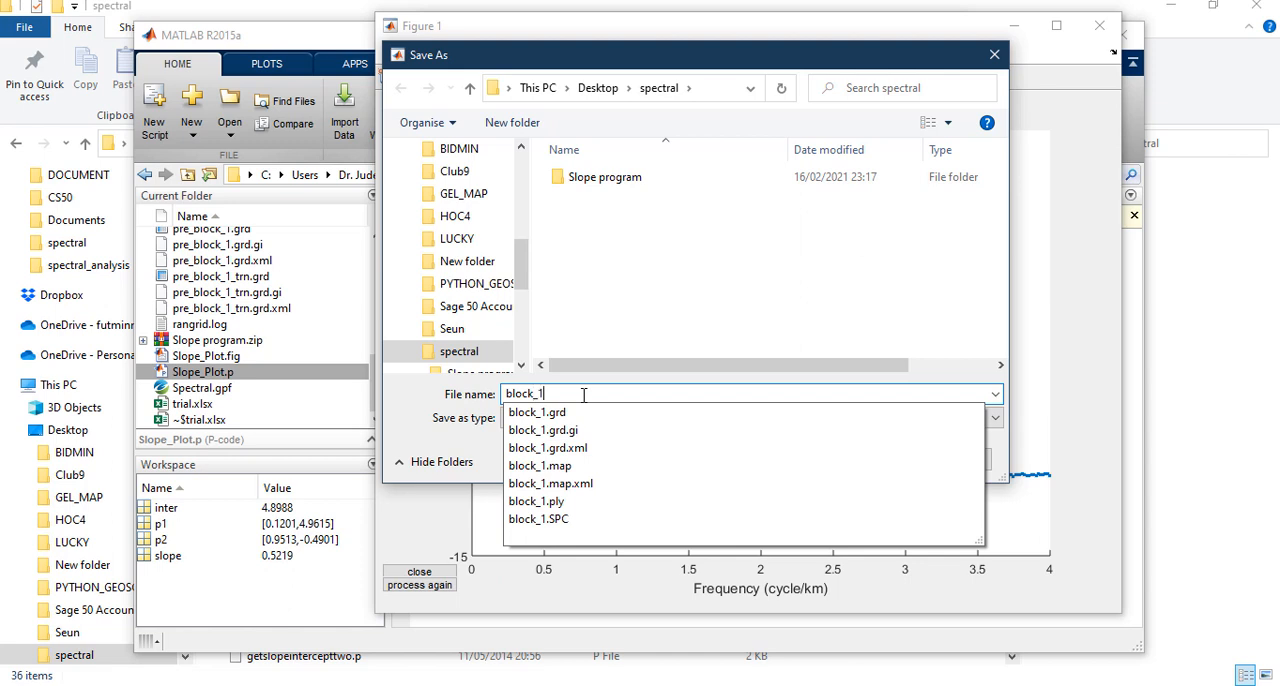
{"action": "key", "text": "Return"}
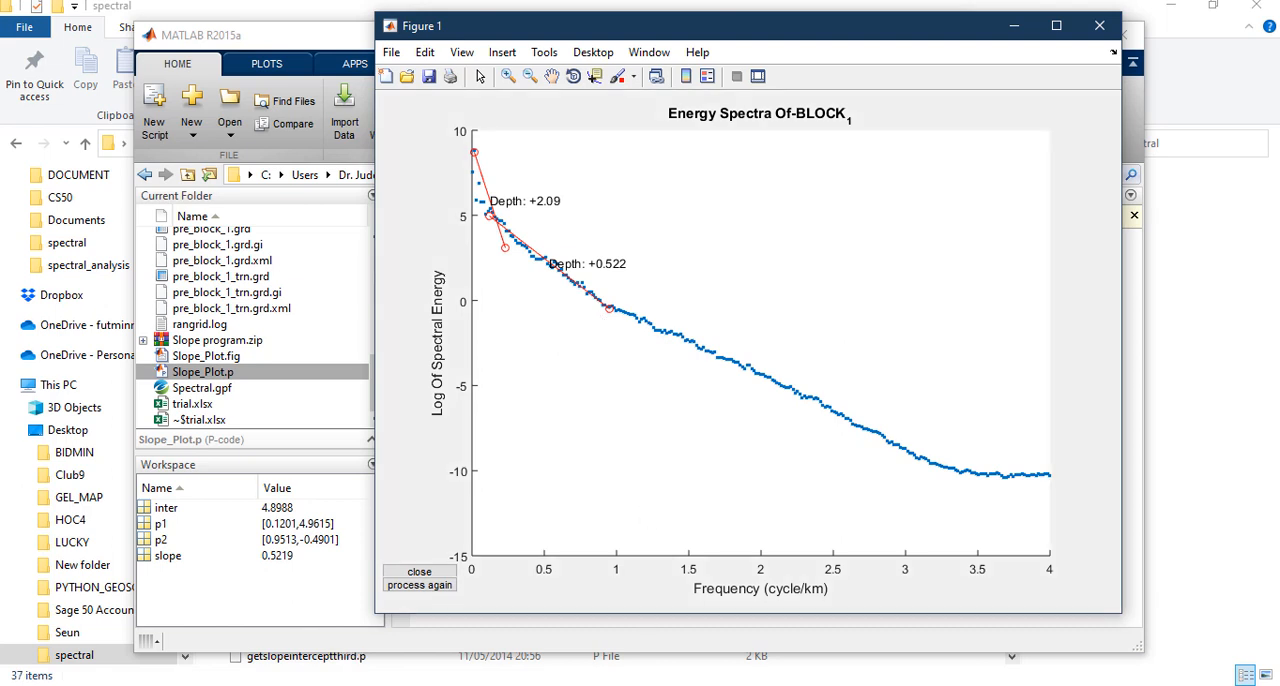
Switch to trial.xlsx in Excel, add a new sheet and enter the headers X1, X2, Y1 and Y2 in A1:D1
{"action": "left_click", "coordinate": [585, 684]}
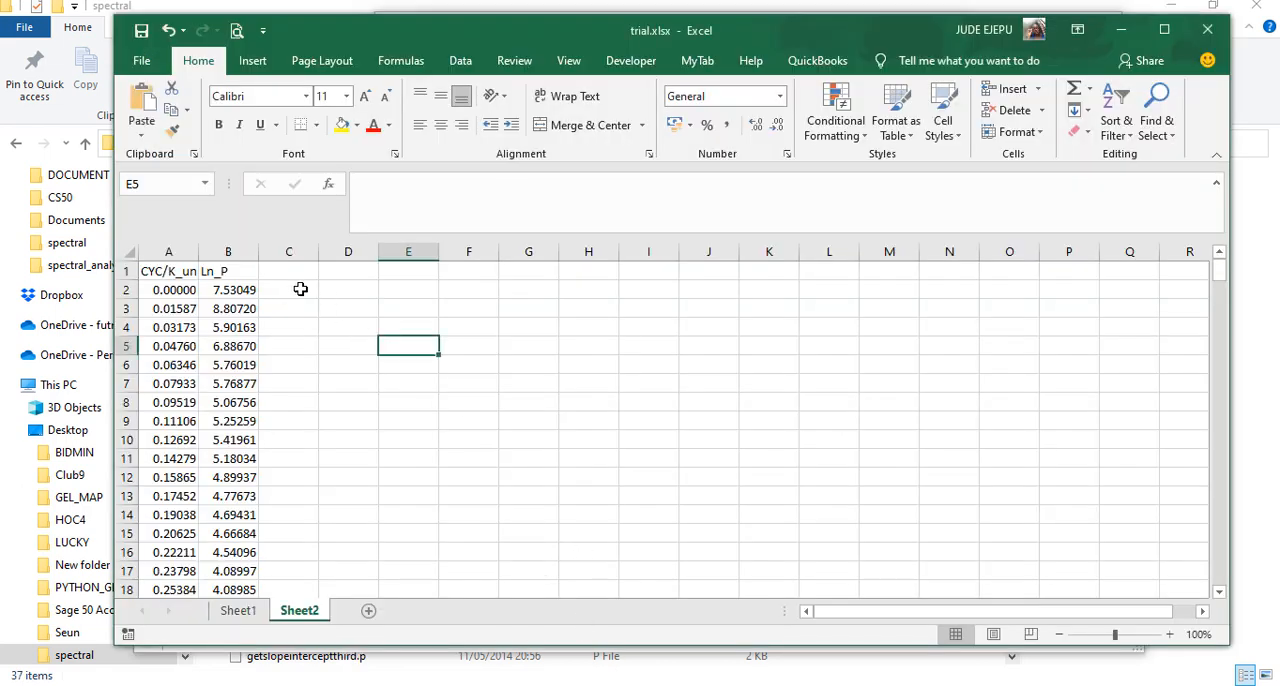
{"action": "left_click", "coordinate": [368, 610]}
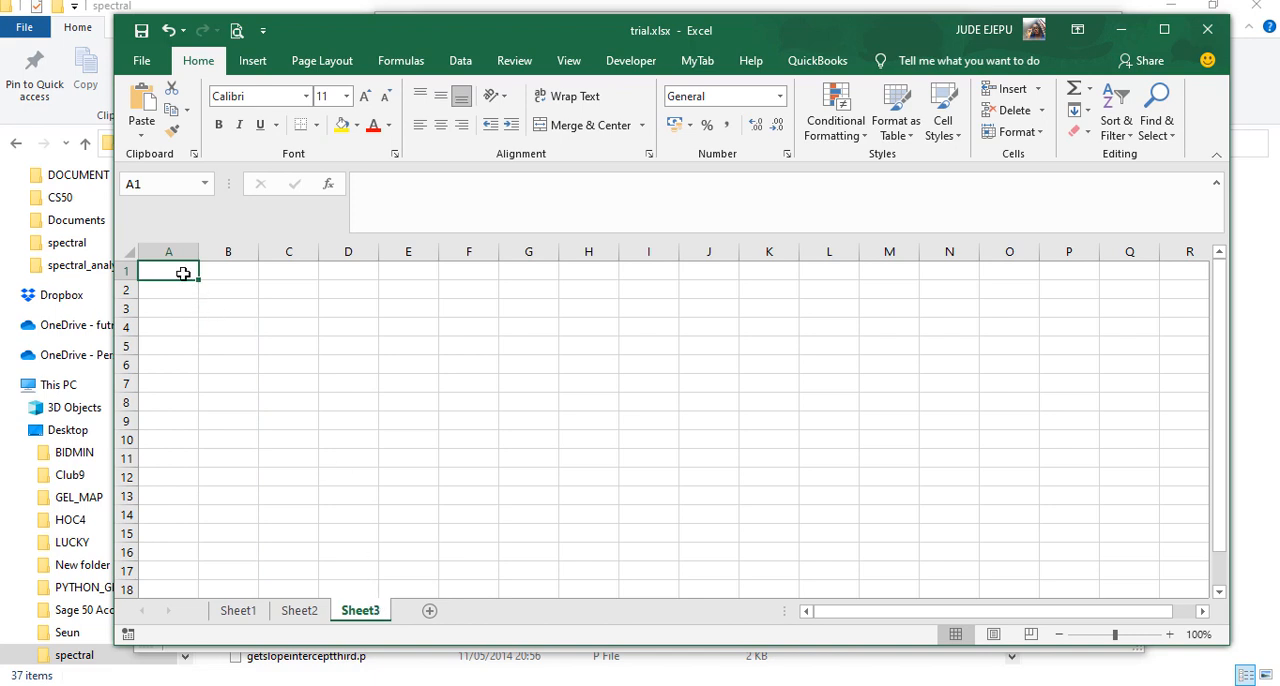
{"action": "type", "text": "x"}
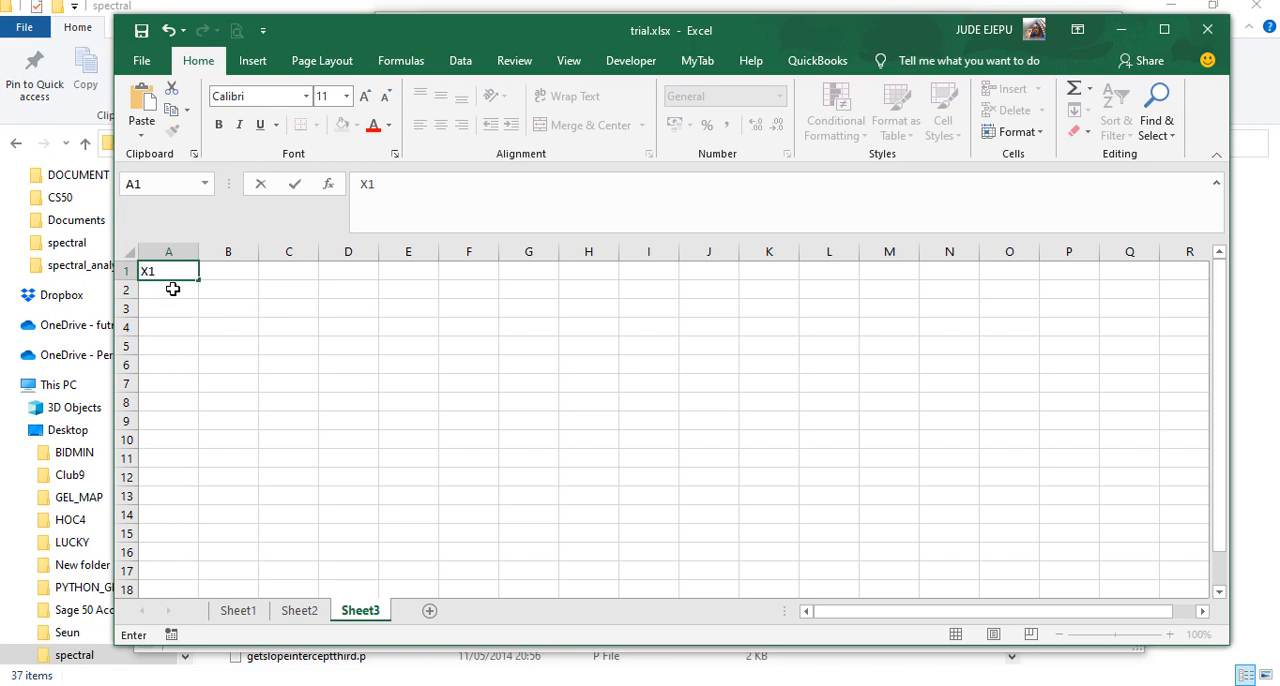
{"action": "key", "text": "Return"}
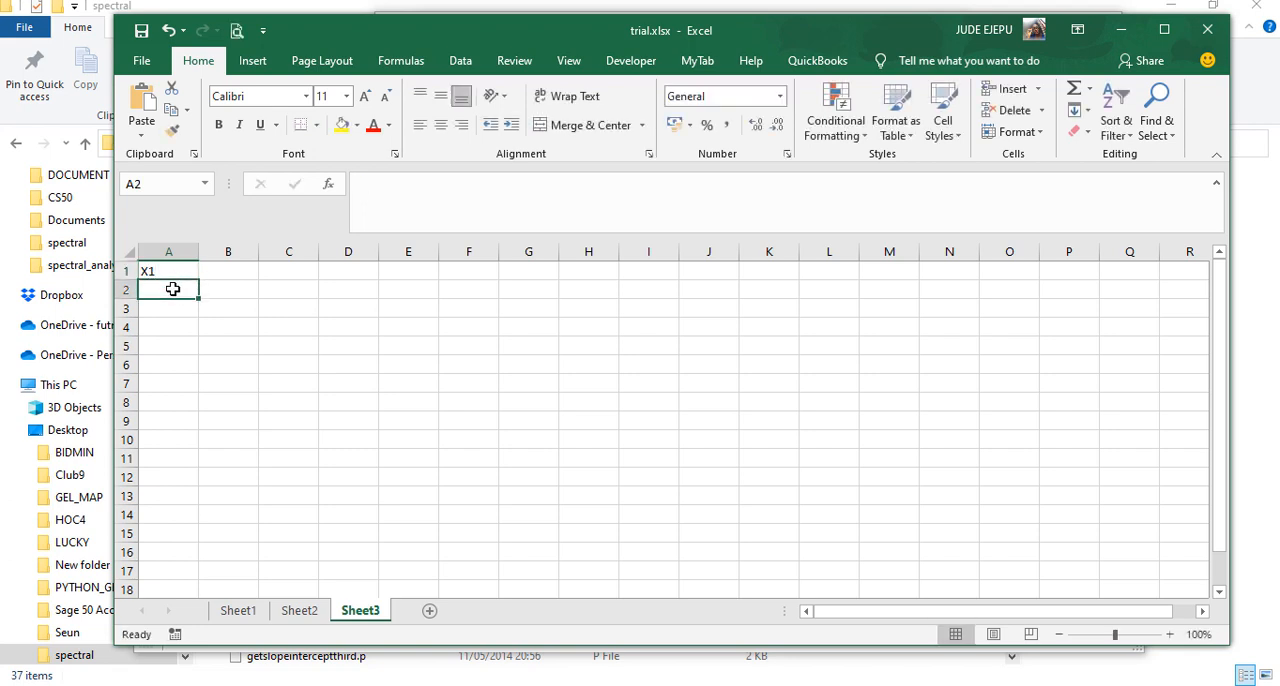
{"action": "left_click", "coordinate": [227, 273]}
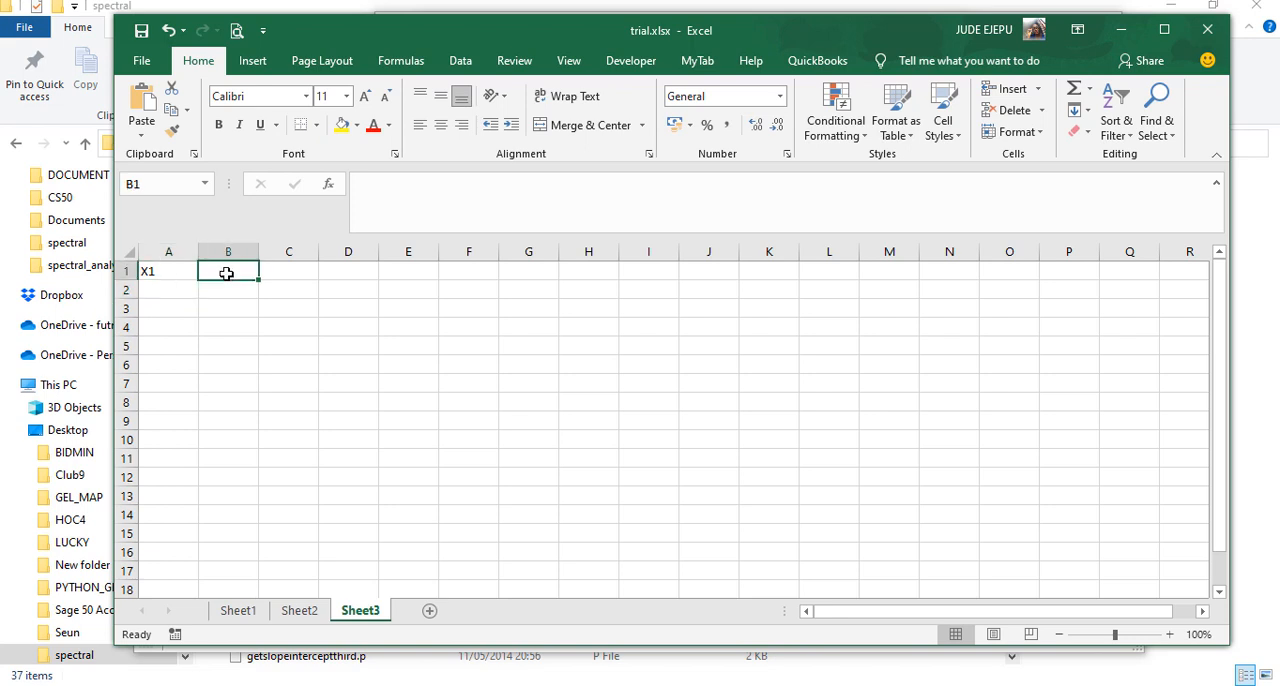
{"action": "type", "text": "X2"}
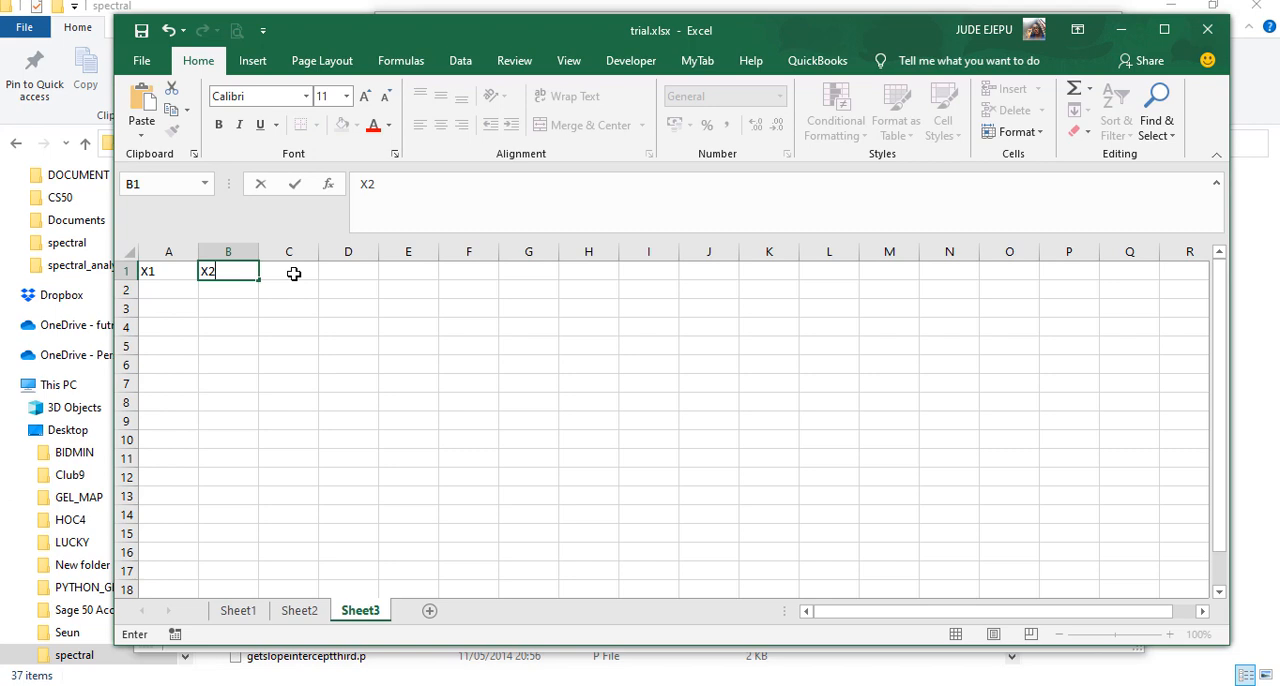
{"action": "left_click", "coordinate": [298, 272]}
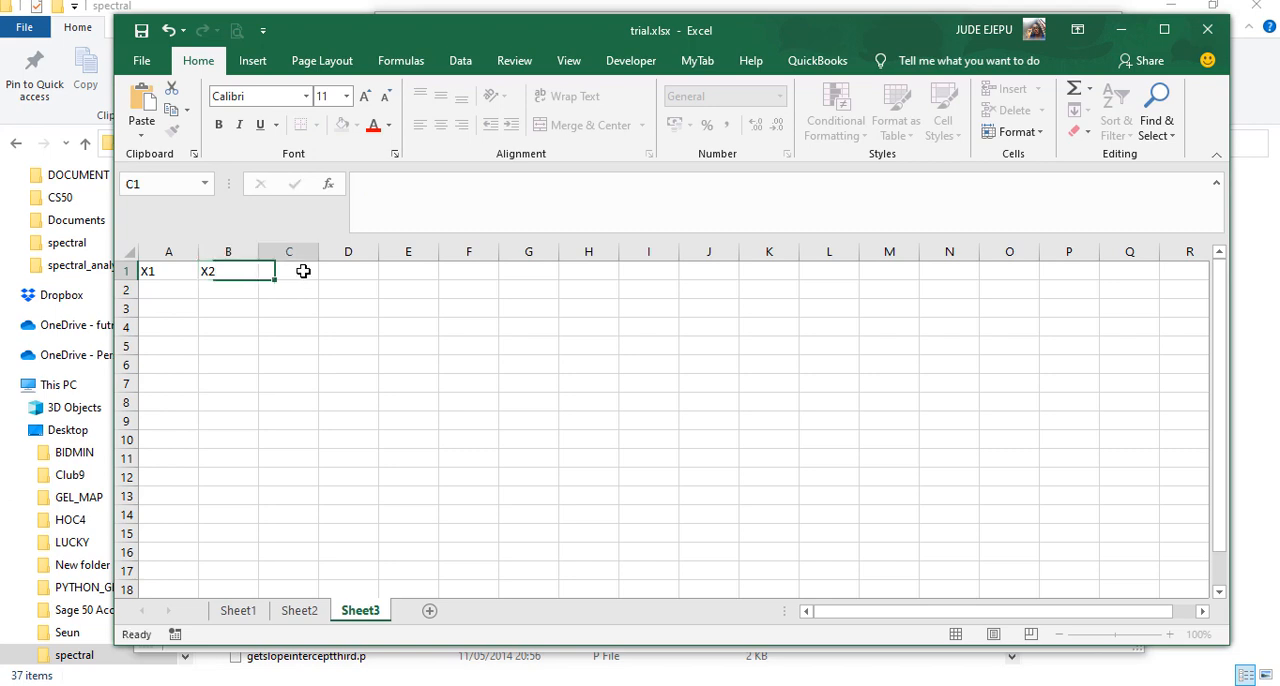
{"action": "type", "text": "Y1"}
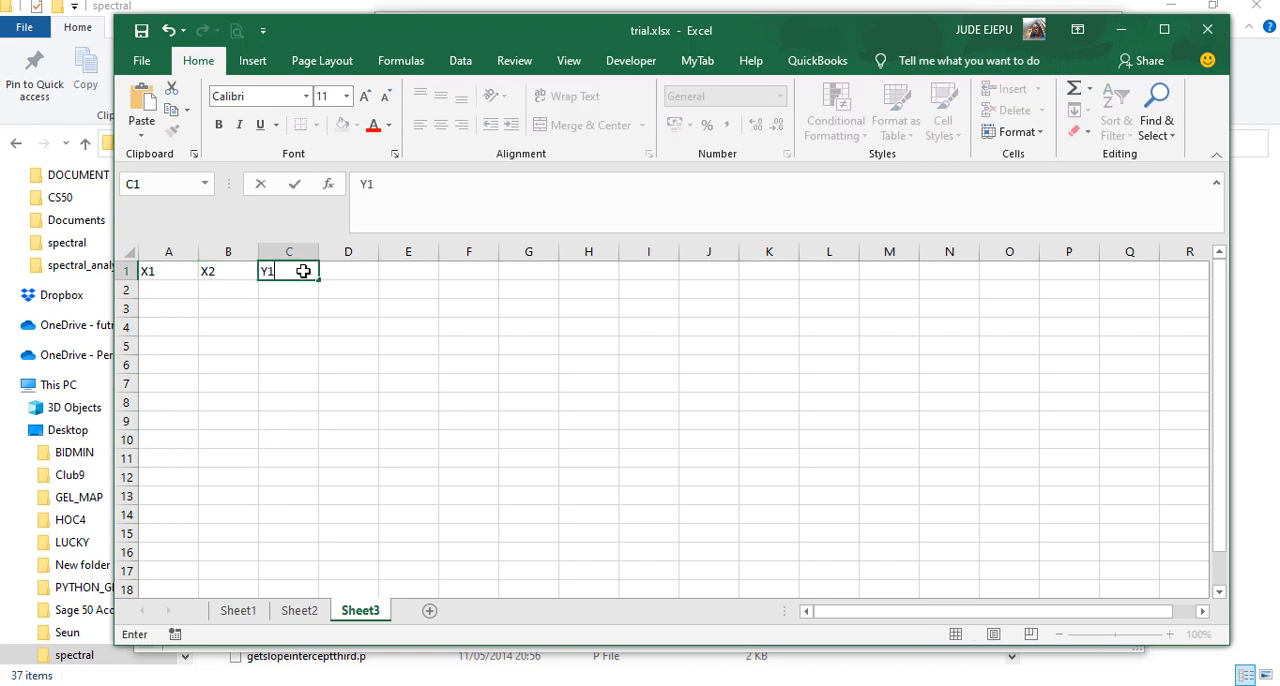
{"action": "left_click", "coordinate": [360, 272]}
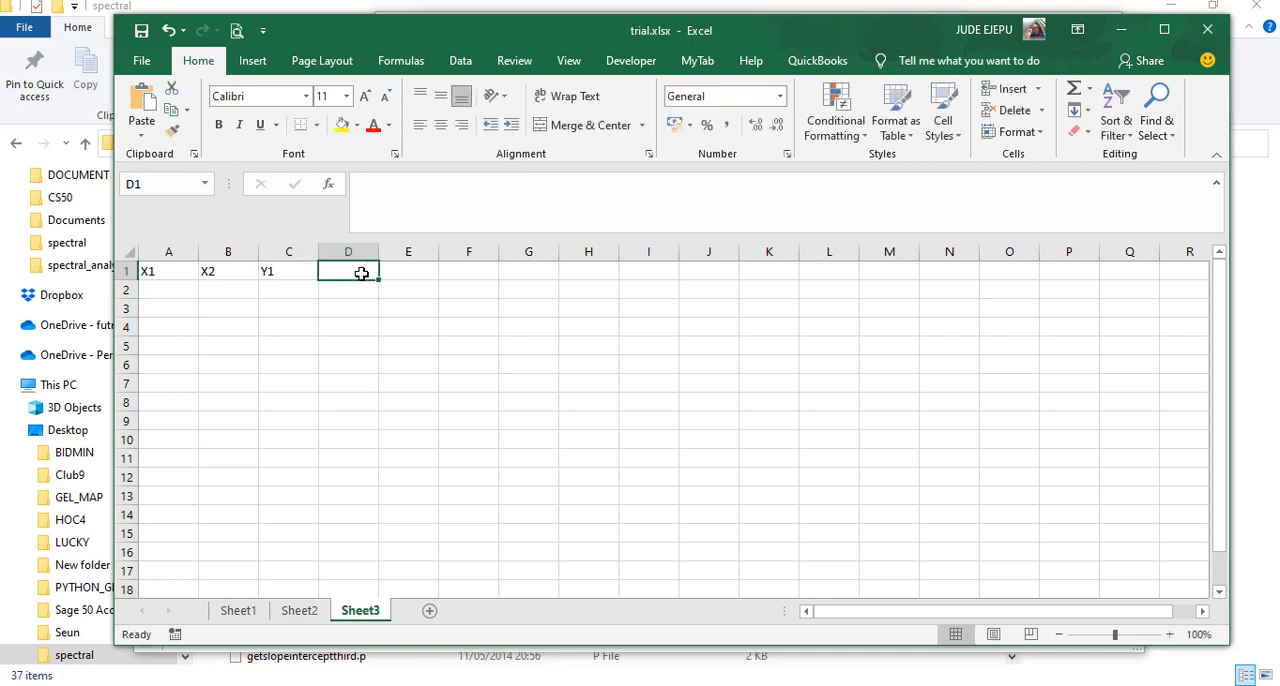
{"action": "type", "text": "Y2"}
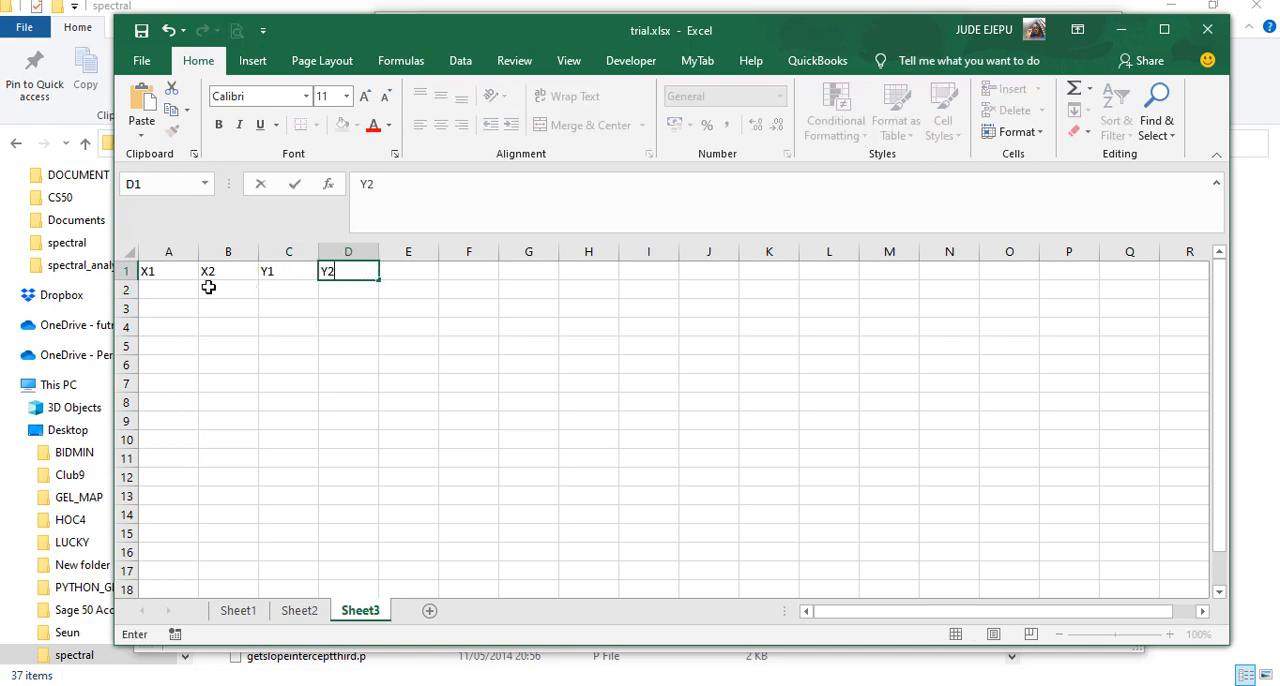
Enter the block coordinates 6.0, 6.5, 9.0 and 9.5 in A2:D2 under the X1, X2, Y1 and Y2 headers
{"action": "left_click", "coordinate": [166, 289]}
{"action": "type", "text": "6."}
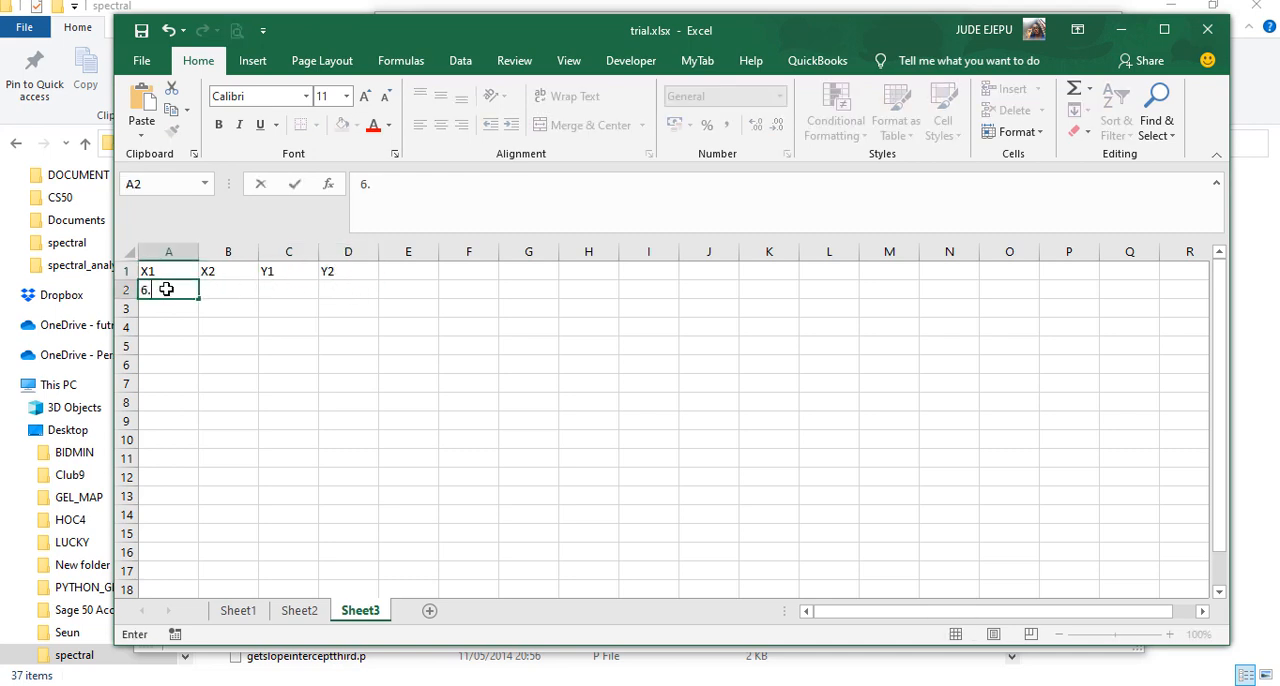
{"action": "type", "text": "0"}
{"action": "left_click", "coordinate": [223, 289]}
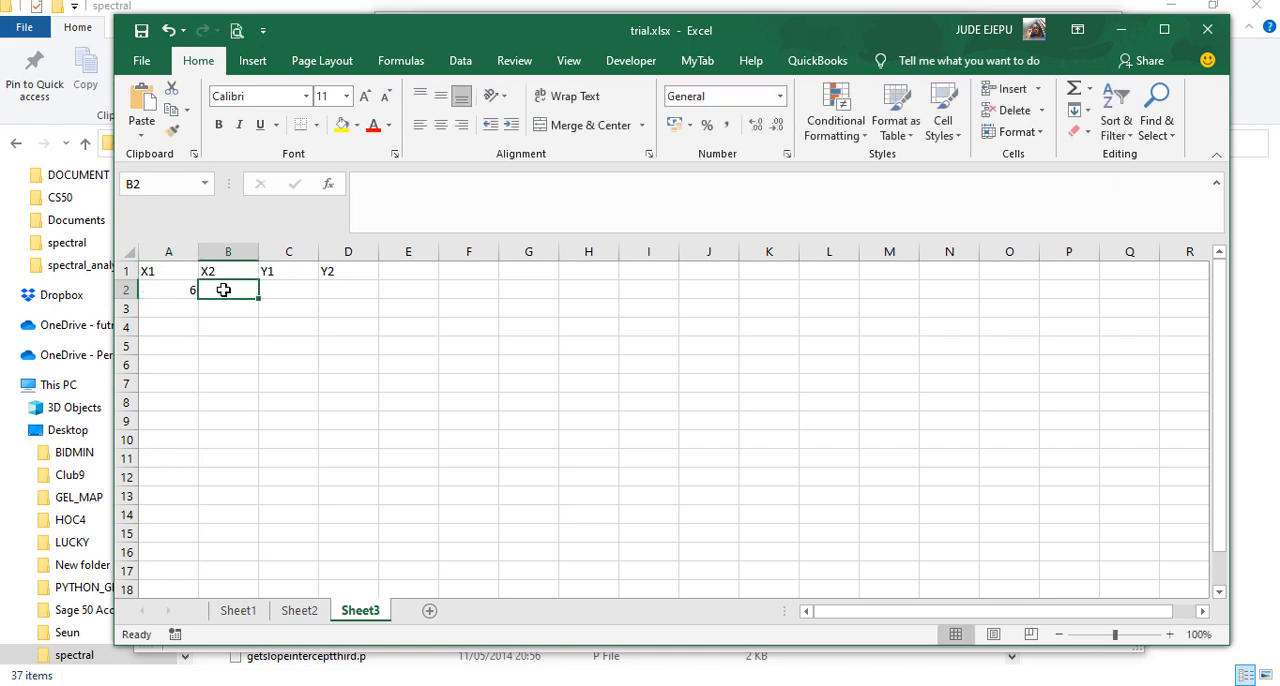
{"action": "type", "text": "6.5"}
{"action": "left_click", "coordinate": [298, 288]}
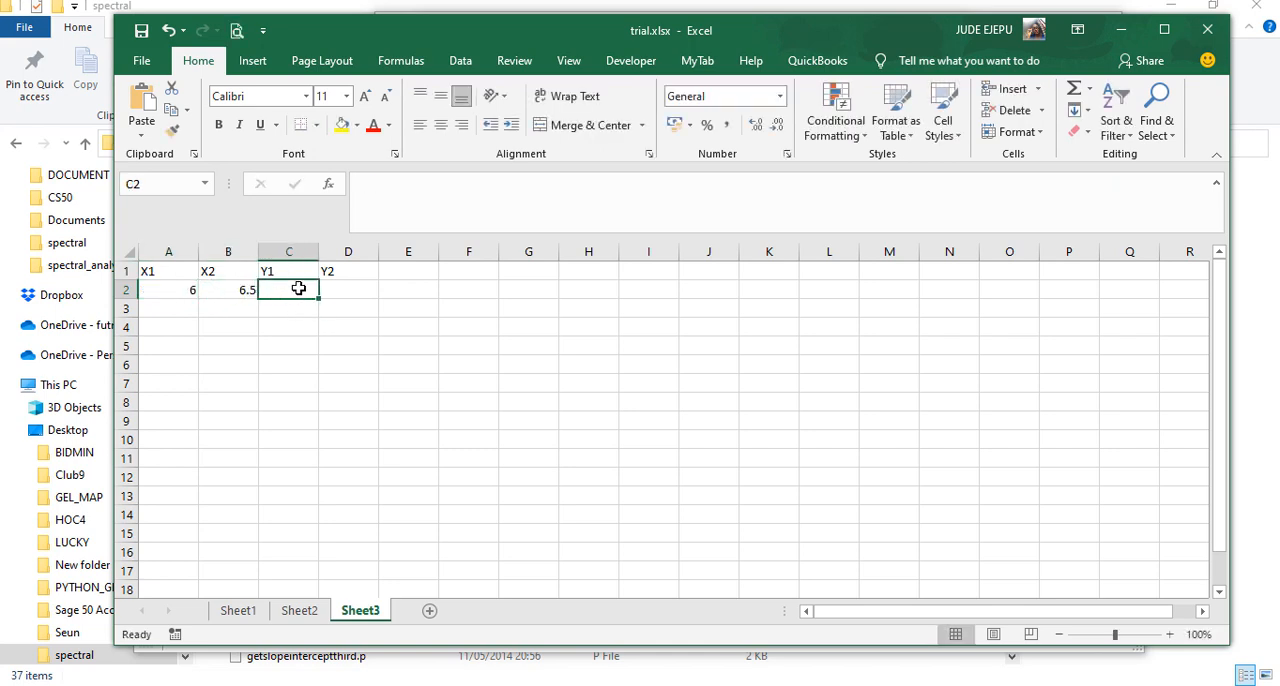
{"action": "type", "text": "9."}
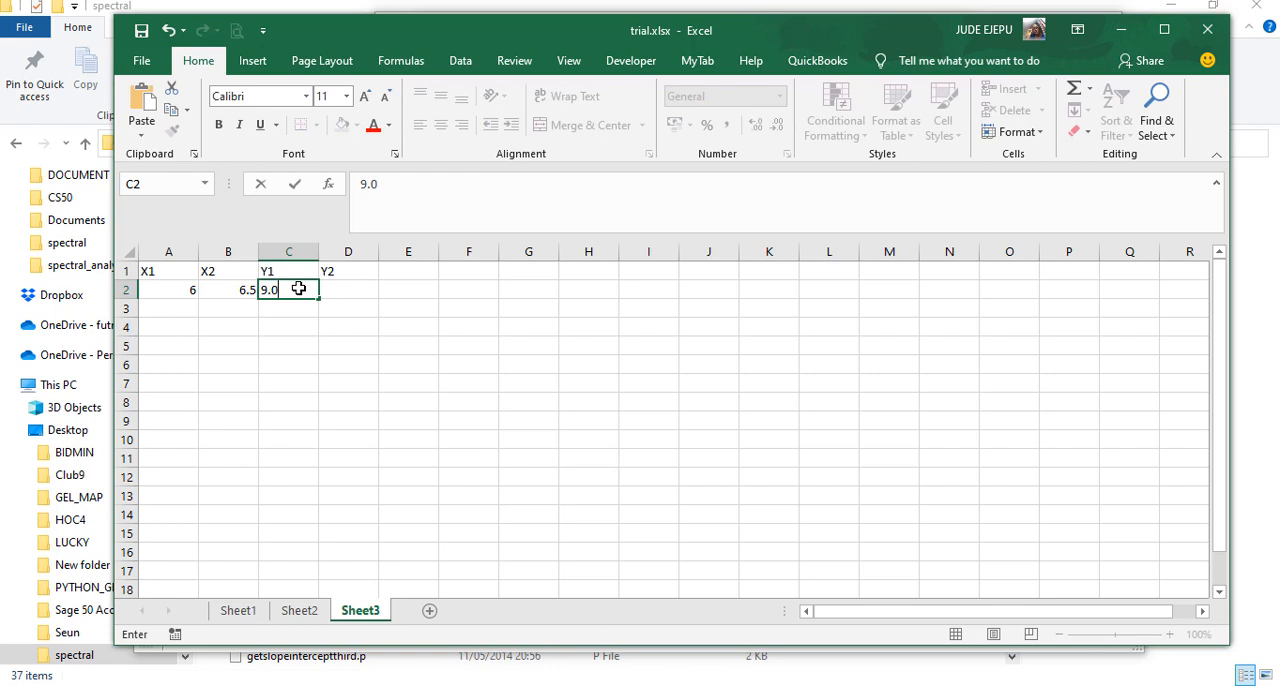
{"action": "left_click", "coordinate": [354, 289]}
{"action": "type", "text": "9.5"}
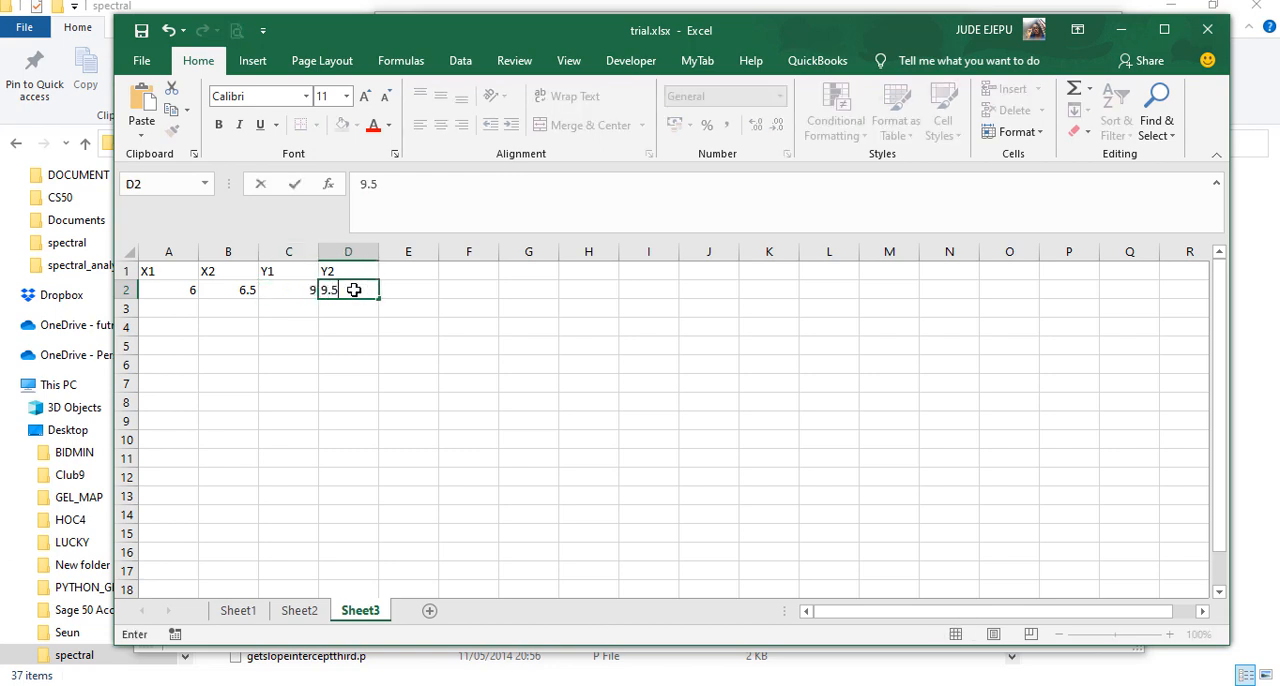
Add the headers DEEP SOURCES in E1 and SHALLOW SOURCES in F1, fitting column E's width to its text
{"action": "left_click", "coordinate": [411, 272]}
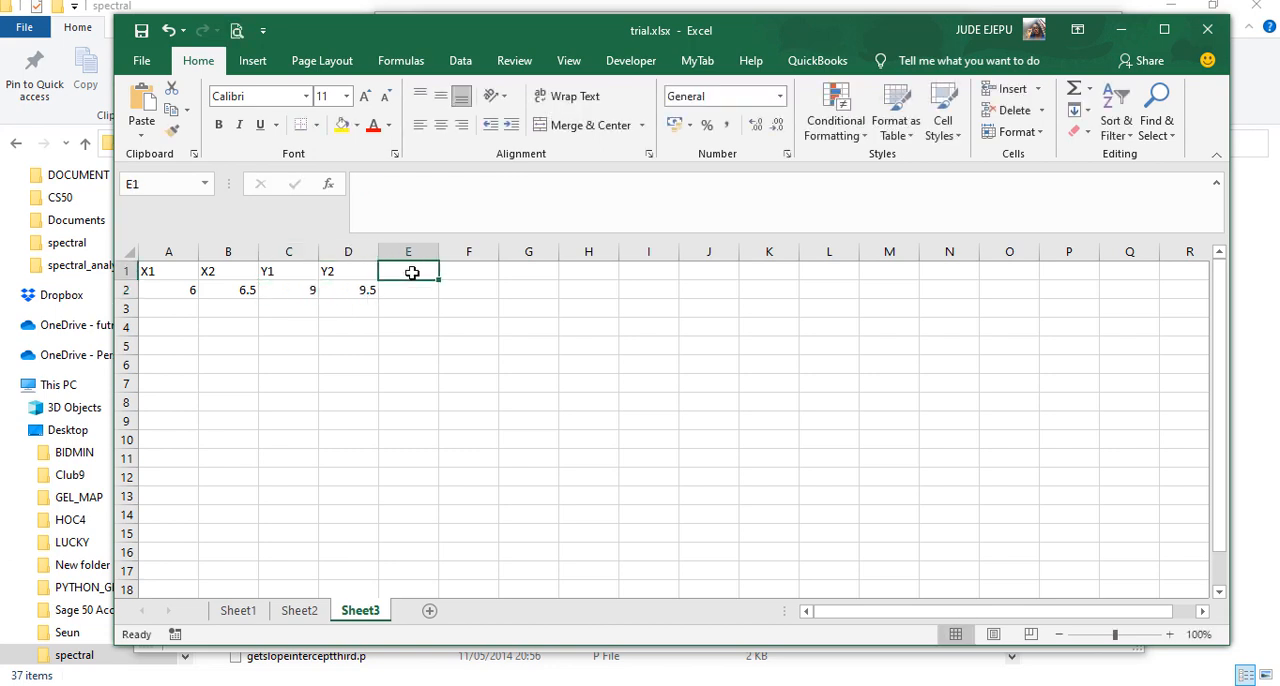
{"action": "type", "text": "DEEP"}
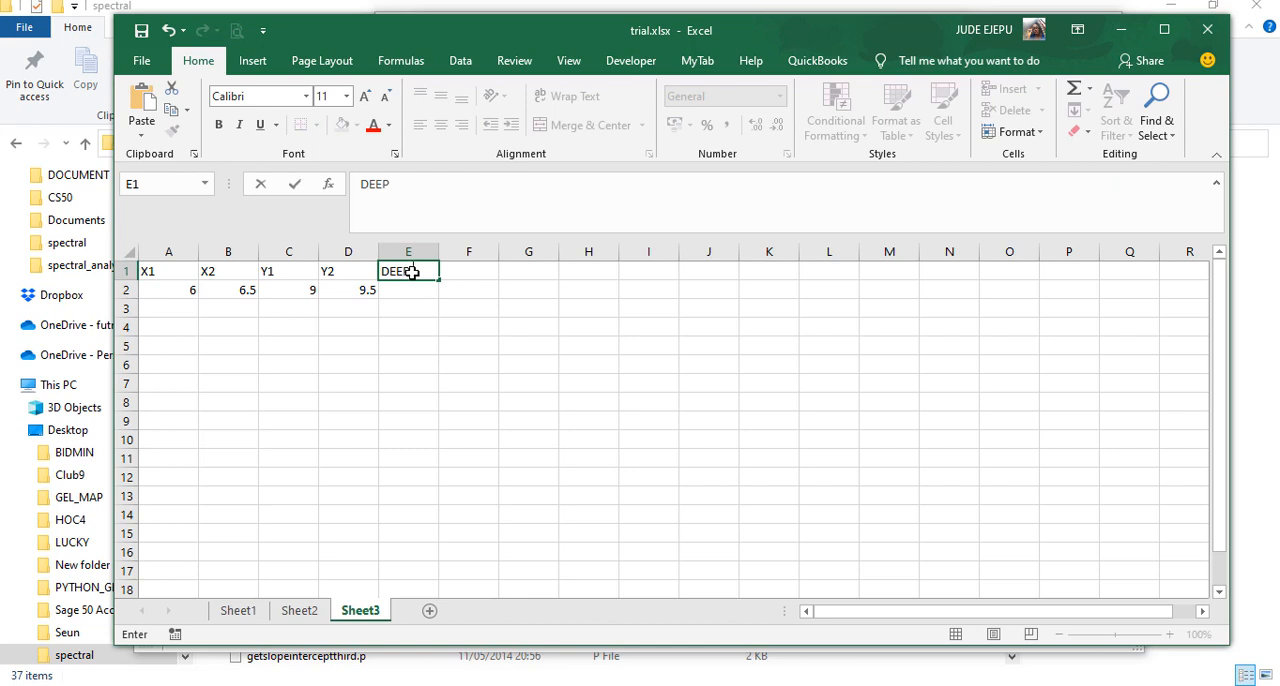
{"action": "type", "text": " SOURCES"}
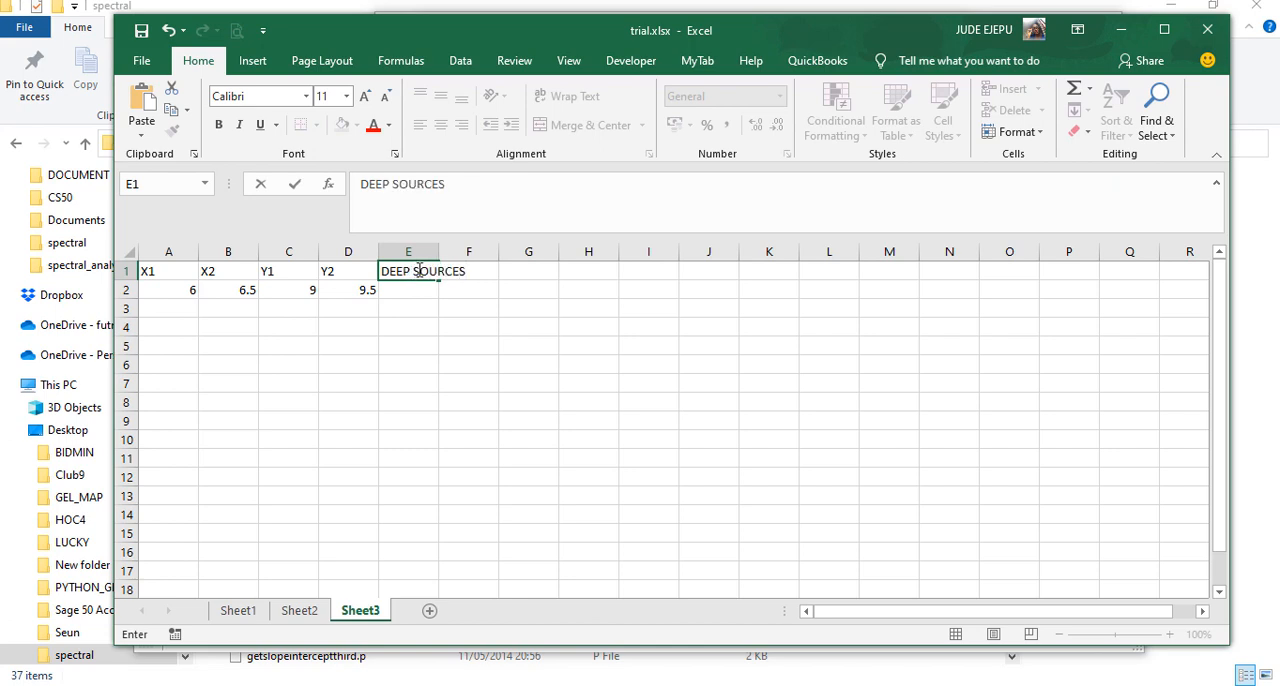
{"action": "key", "text": "F2"}
{"action": "left_click", "coordinate": [478, 312]}
{"action": "left_click", "coordinate": [484, 270]}
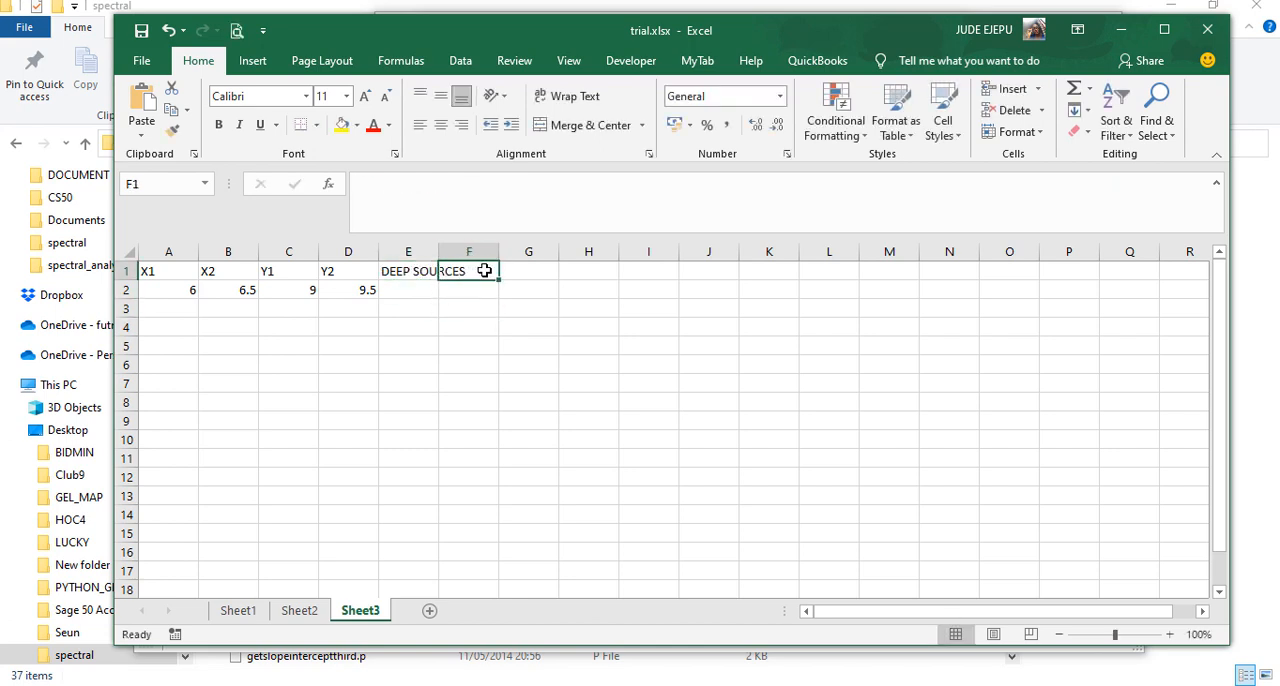
{"action": "double_click", "coordinate": [438, 251]}
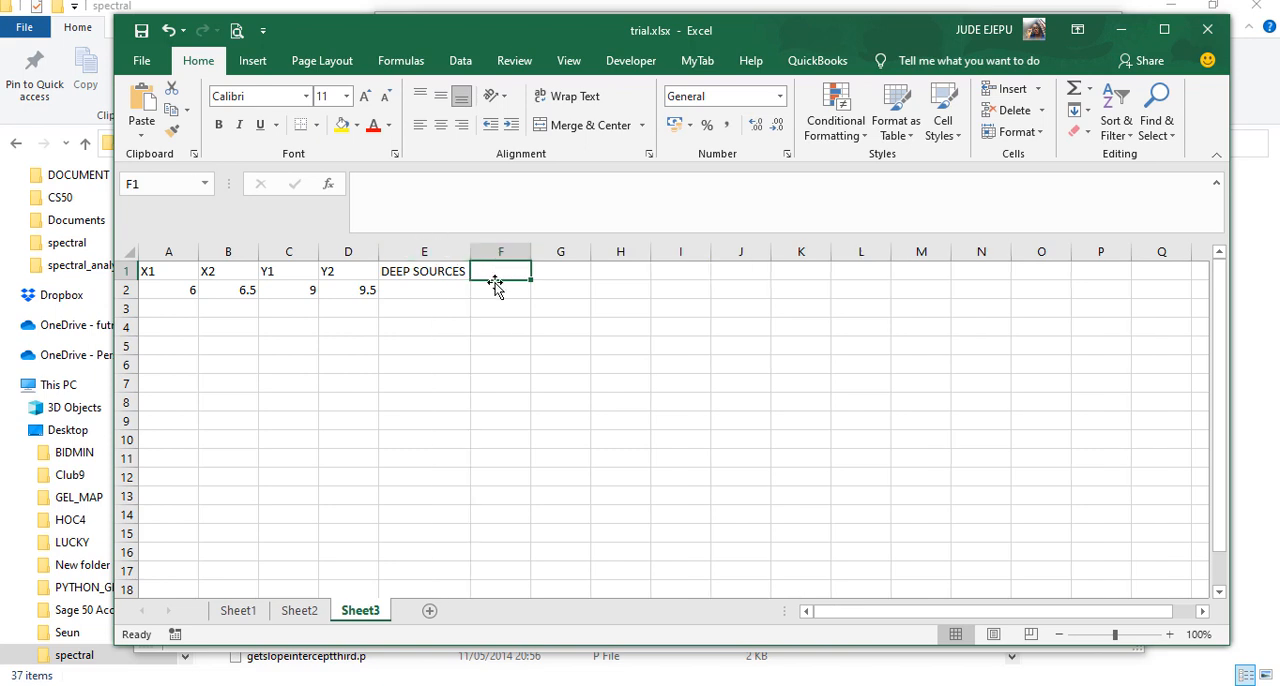
{"action": "type", "text": "SHALL"}
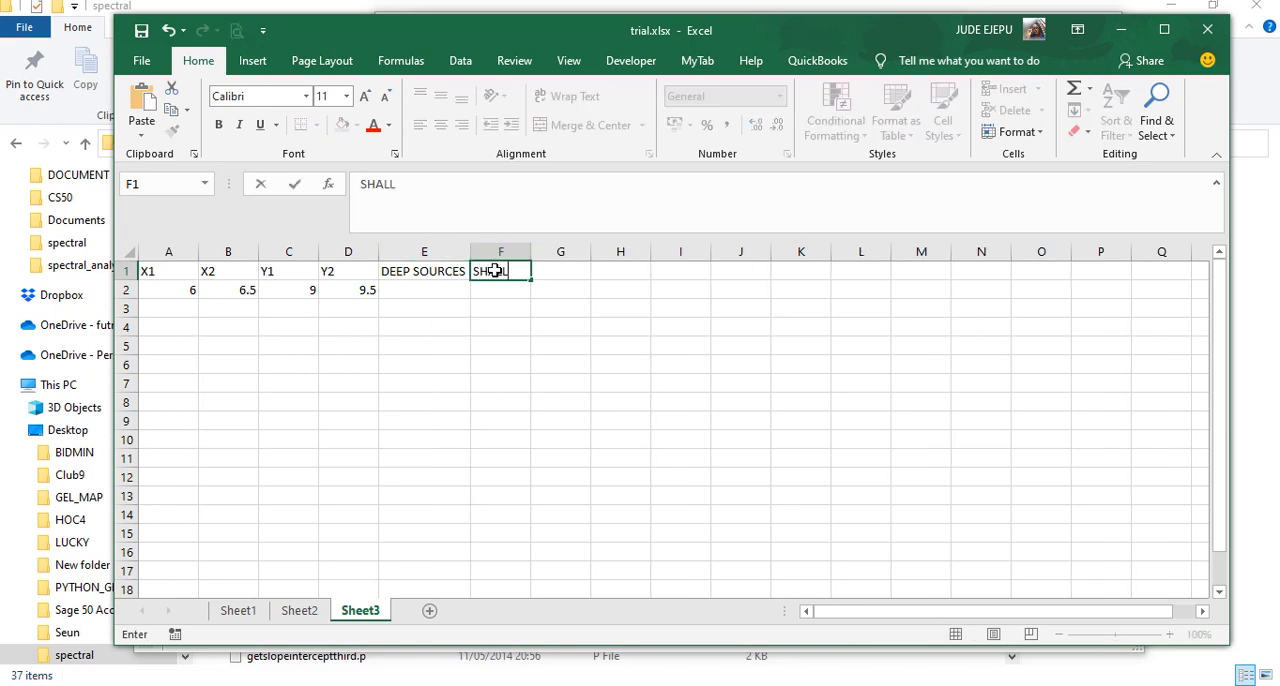
{"action": "type", "text": "OW SOURCE"}
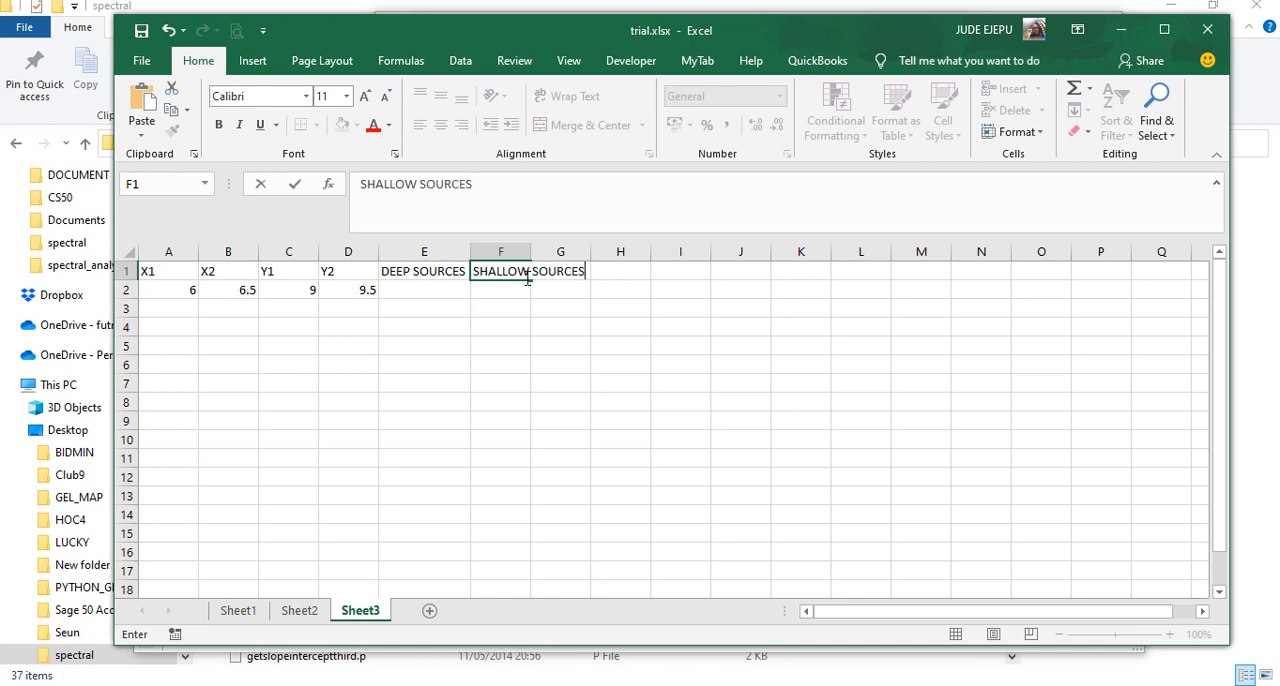
{"action": "type", "text": "S"}
Complete the SHALLOW SOURCES header in F1 and fit column F's width to its text
{"action": "left_click", "coordinate": [490, 307]}
{"action": "double_click", "coordinate": [530, 251]}
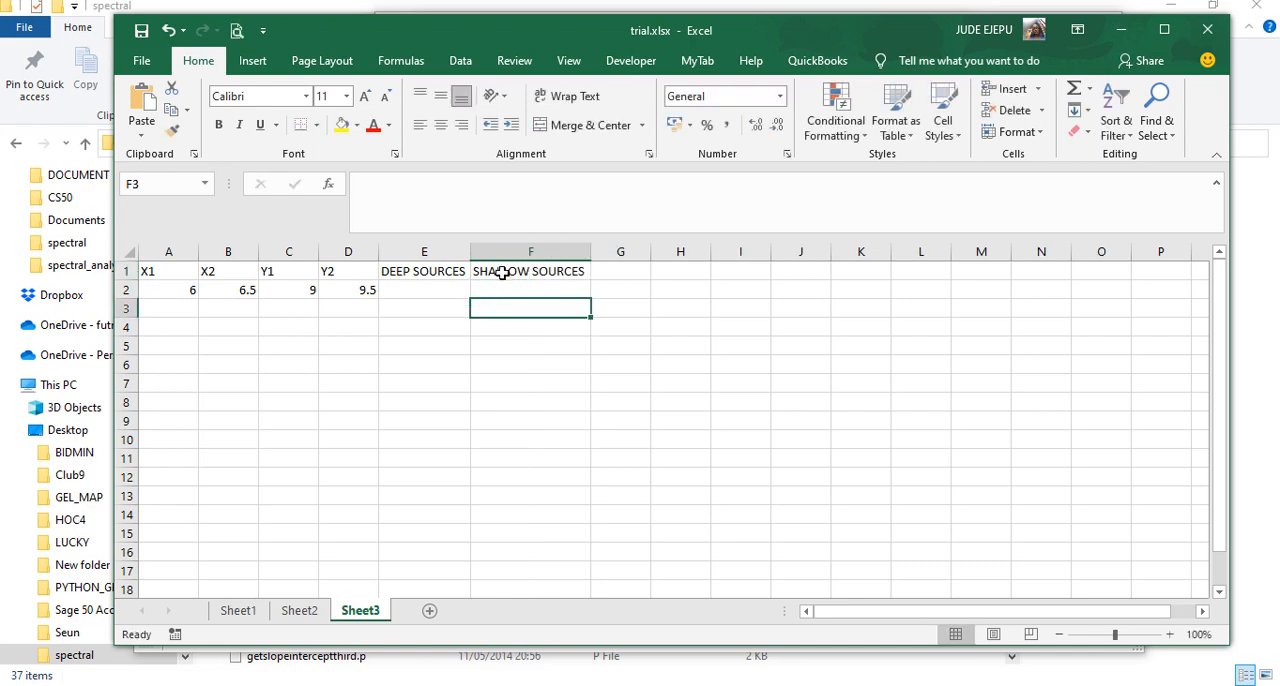
Check the deep source depth in the MATLAB spectrum figure and enter 2.09 in E2 of trial.xlsx in Excel
{"action": "left_click", "coordinate": [421, 290]}
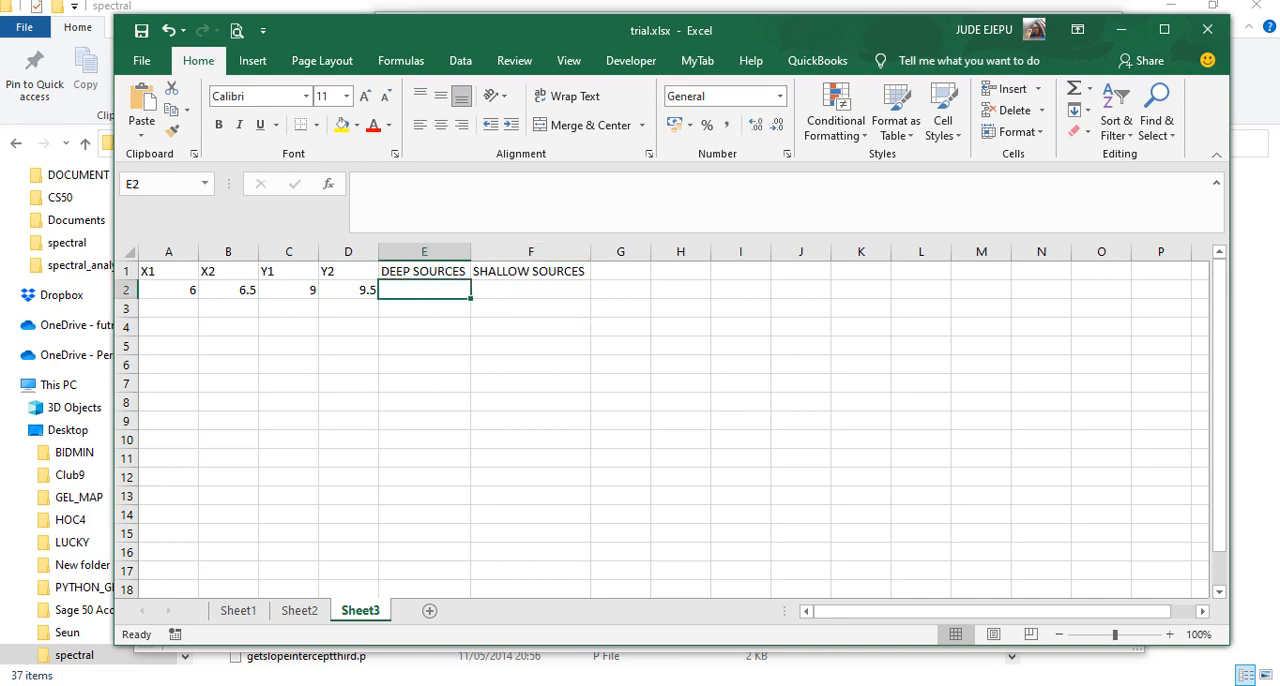
{"action": "mouse_move", "coordinate": [1004, 680]}
{"action": "left_click", "coordinate": [1175, 610]}
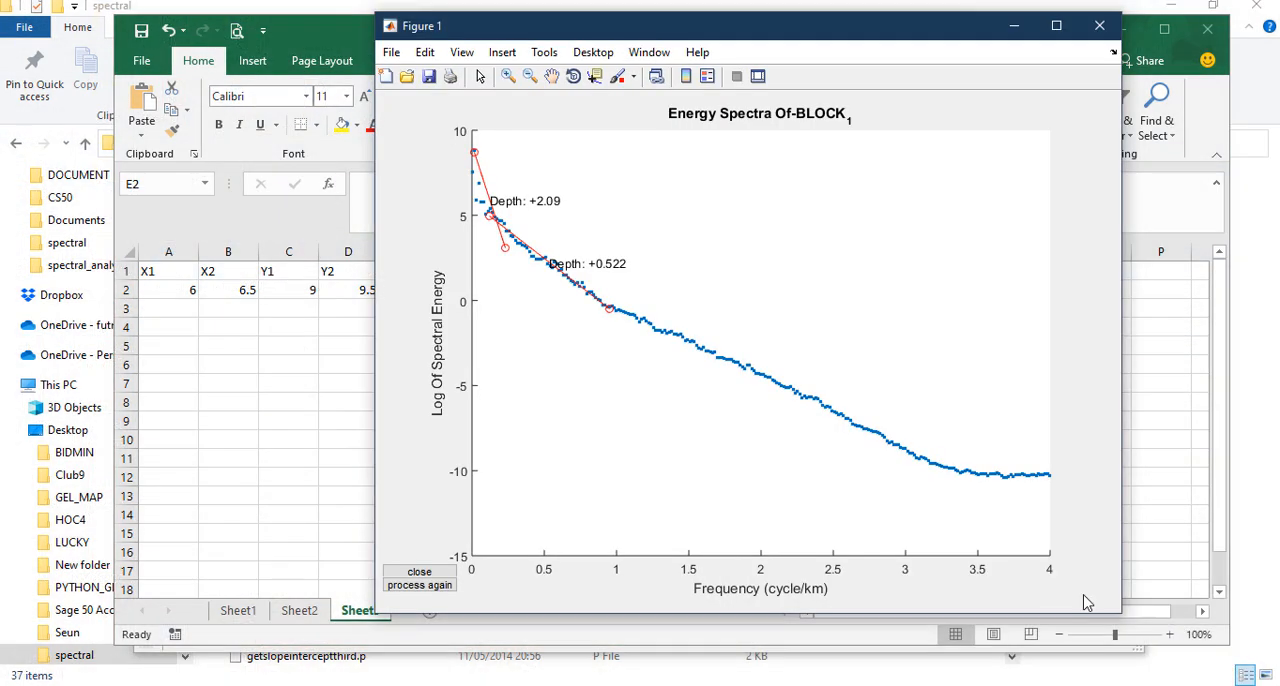
{"action": "left_click", "coordinate": [336, 302]}
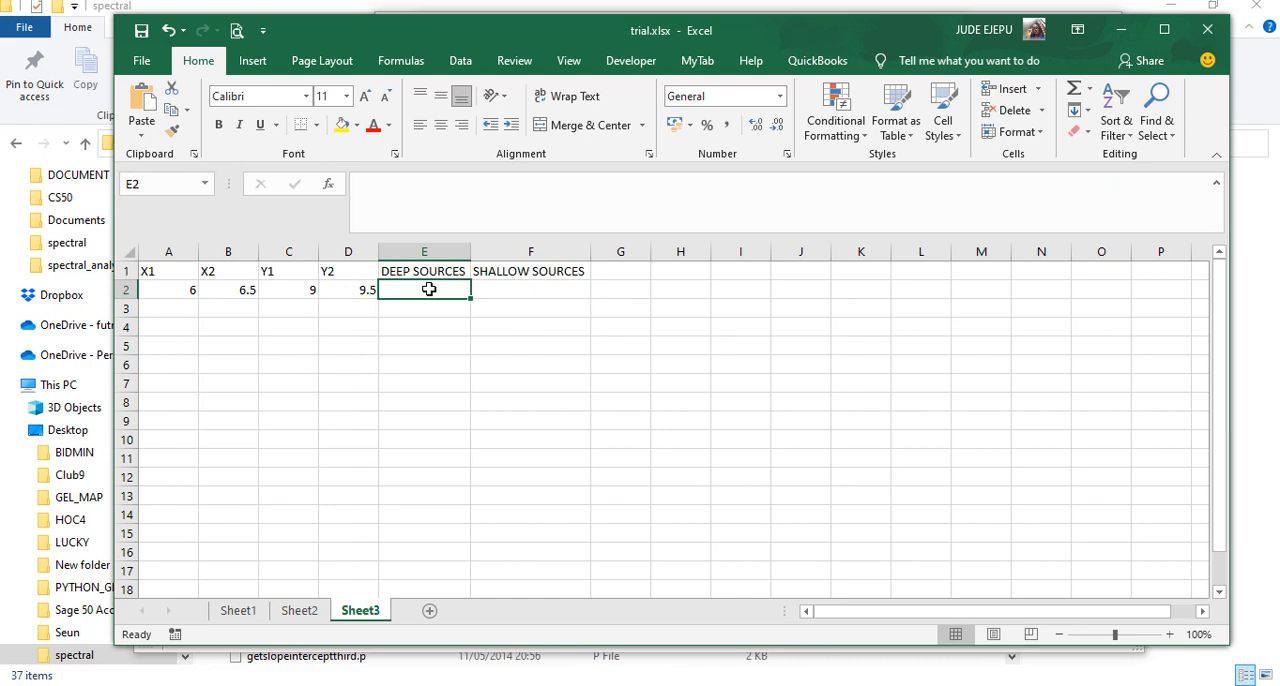
{"action": "type", "text": "2.09"}
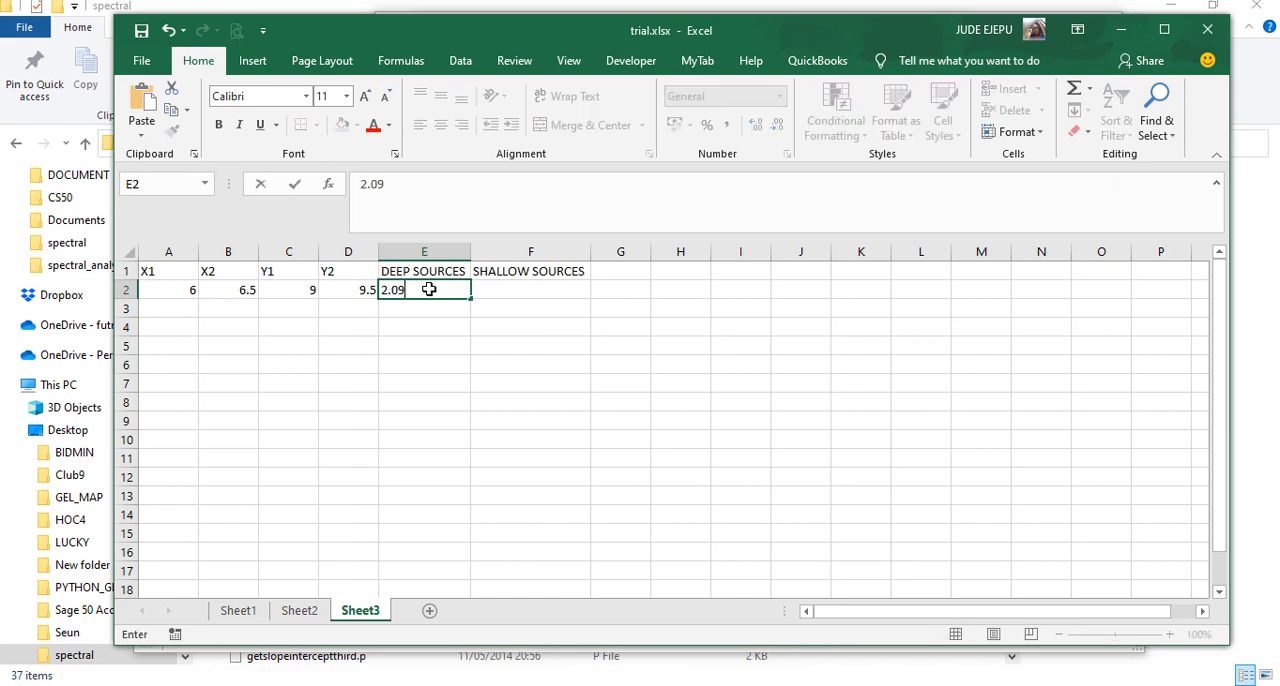
{"action": "left_click", "coordinate": [554, 296]}
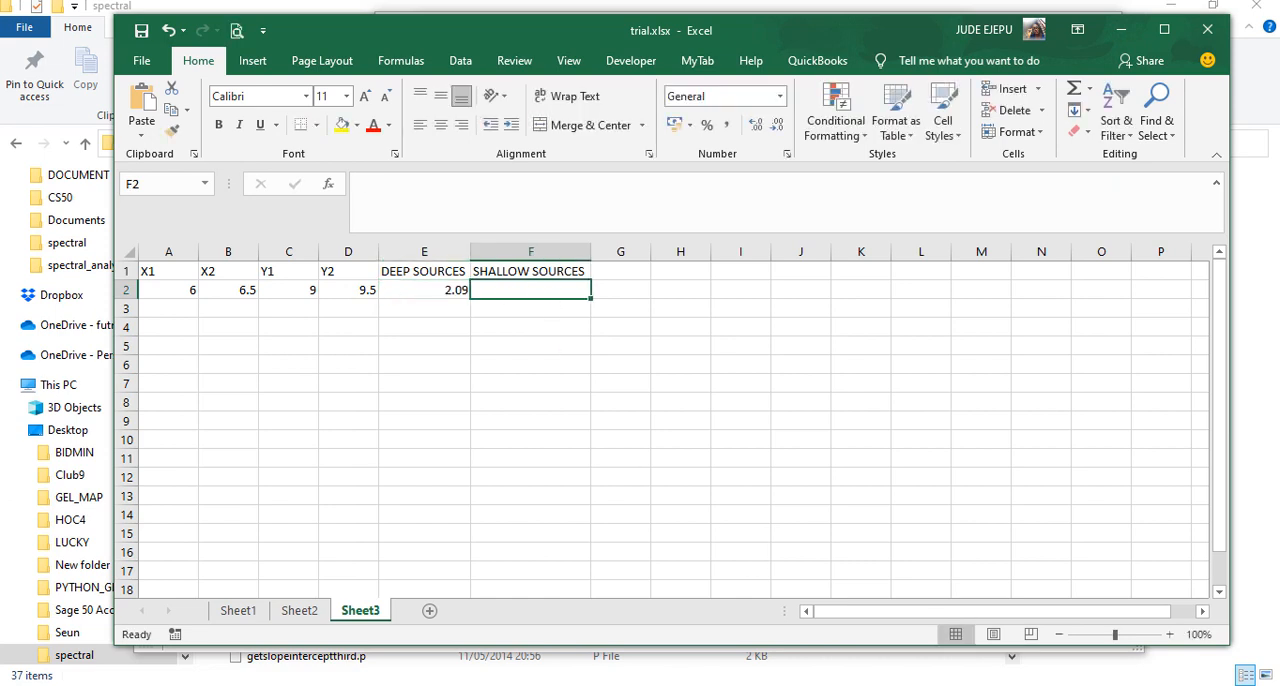
Check the shallow source depth in the MATLAB spectrum figure and enter 0.522 in F2 of trial.xlsx in Excel
{"action": "left_click", "coordinate": [1177, 619]}
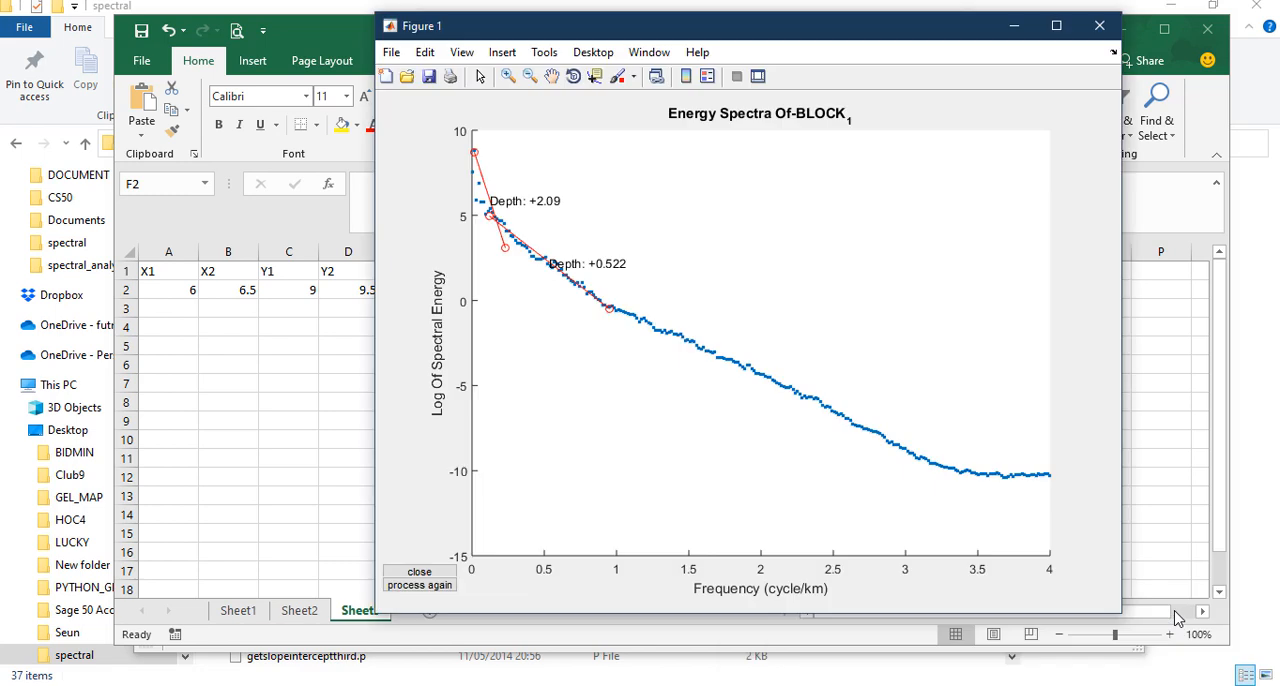
{"action": "left_click", "coordinate": [325, 309]}
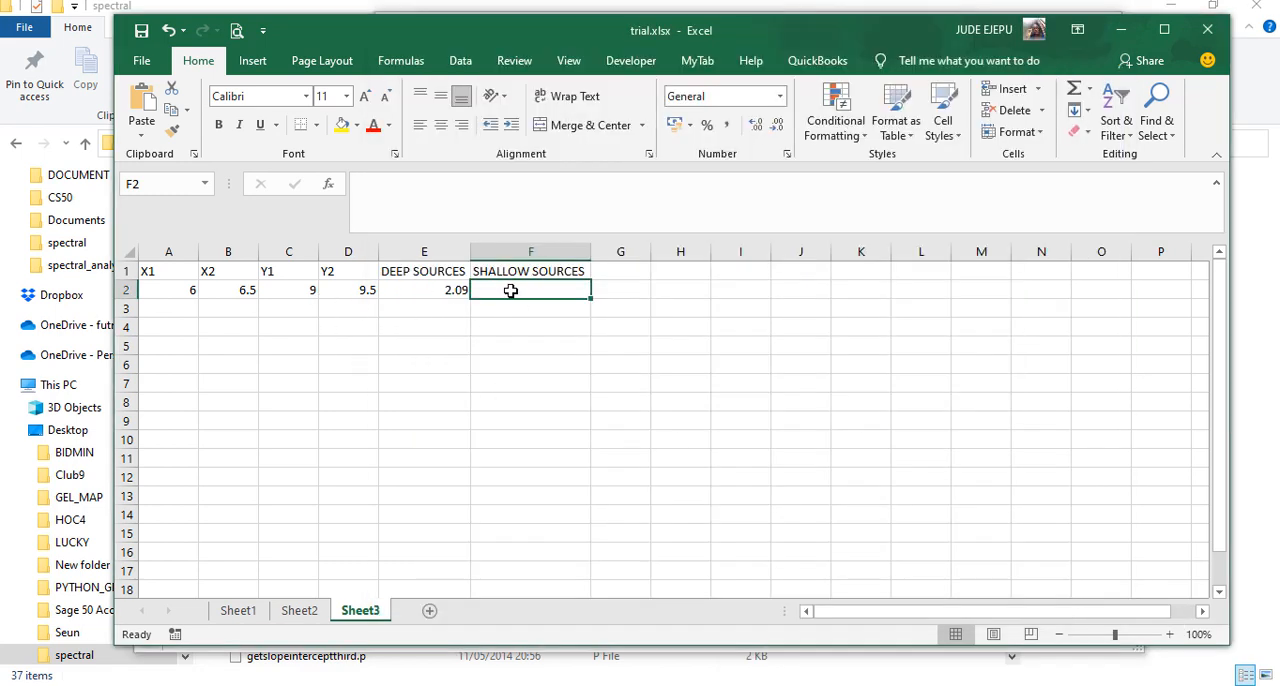
{"action": "type", "text": "0."}
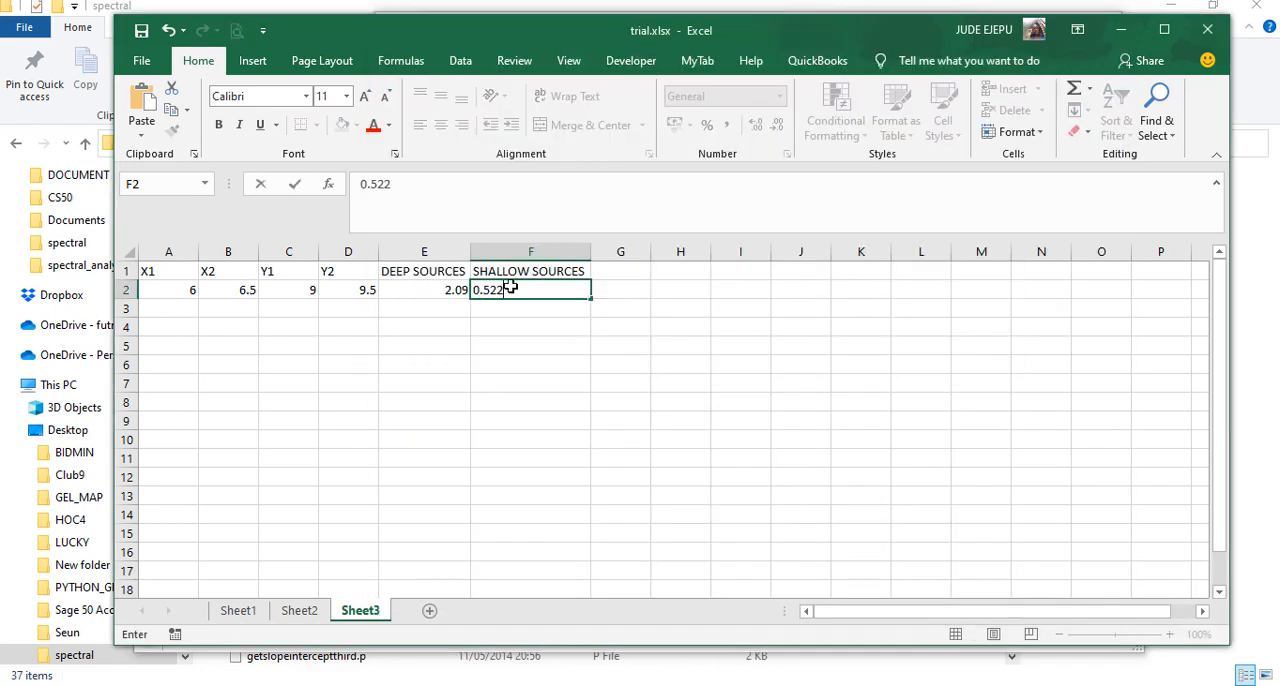
{"action": "type", "text": "522"}
Change the E1 header to DEEP SOURCES(km) and fit column E's width to its text
{"action": "left_click", "coordinate": [458, 271]}
{"action": "left_click", "coordinate": [465, 184]}
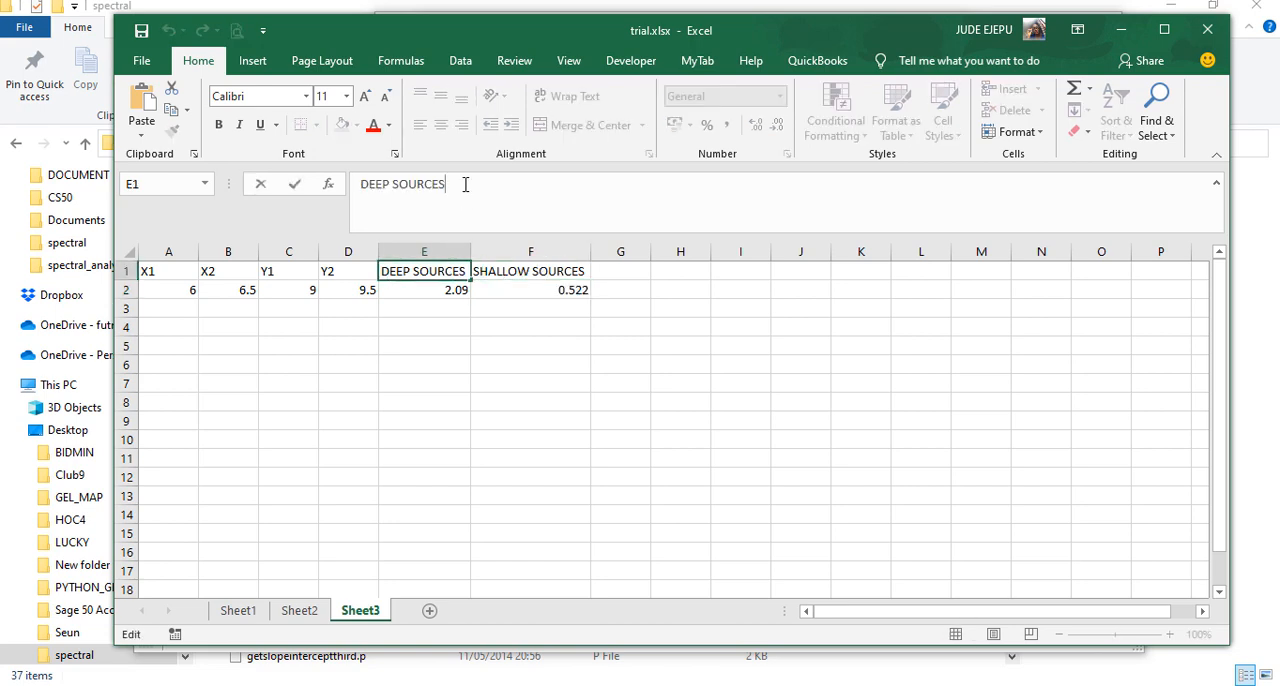
{"action": "type", "text": "(km"}
{"action": "type", "text": ")"}
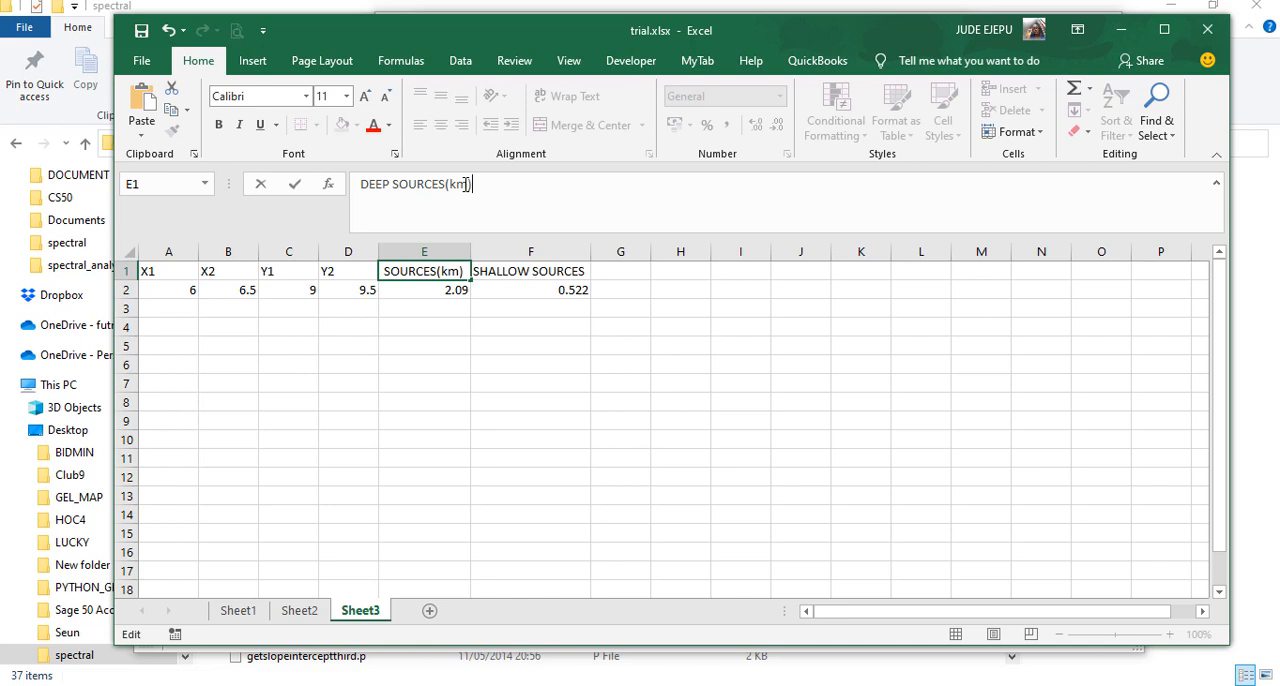
{"action": "left_click", "coordinate": [436, 321]}
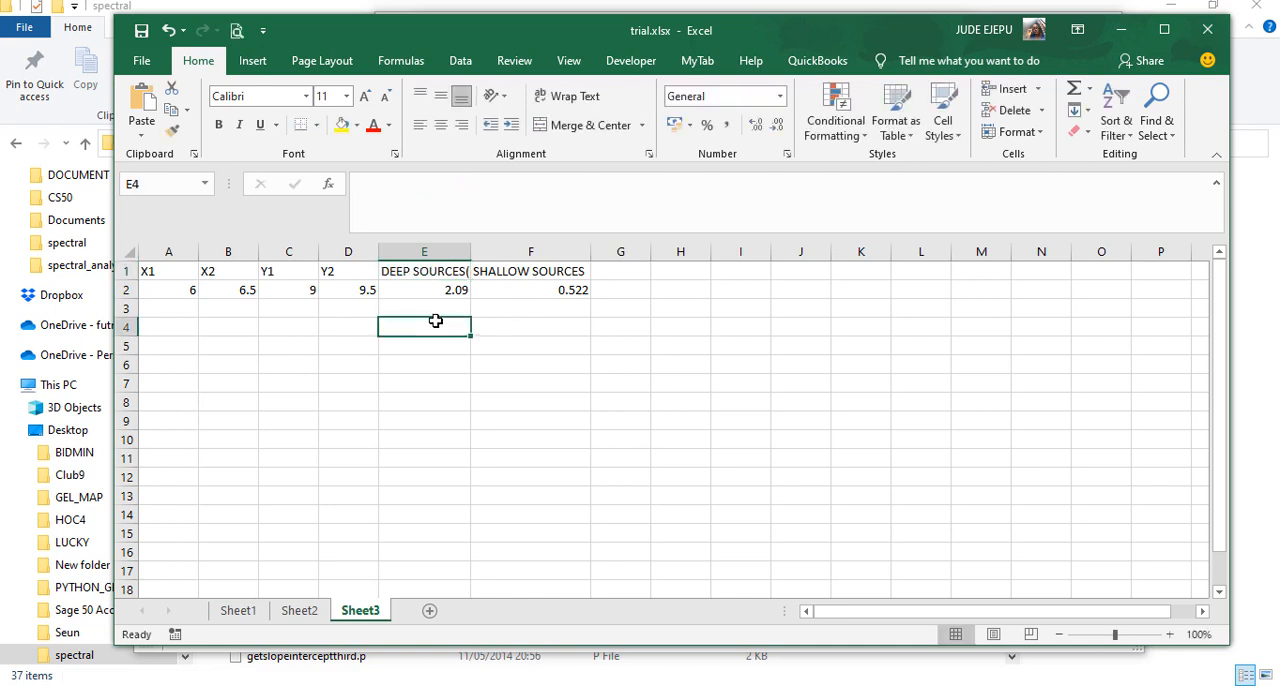
{"action": "double_click", "coordinate": [470, 250]}
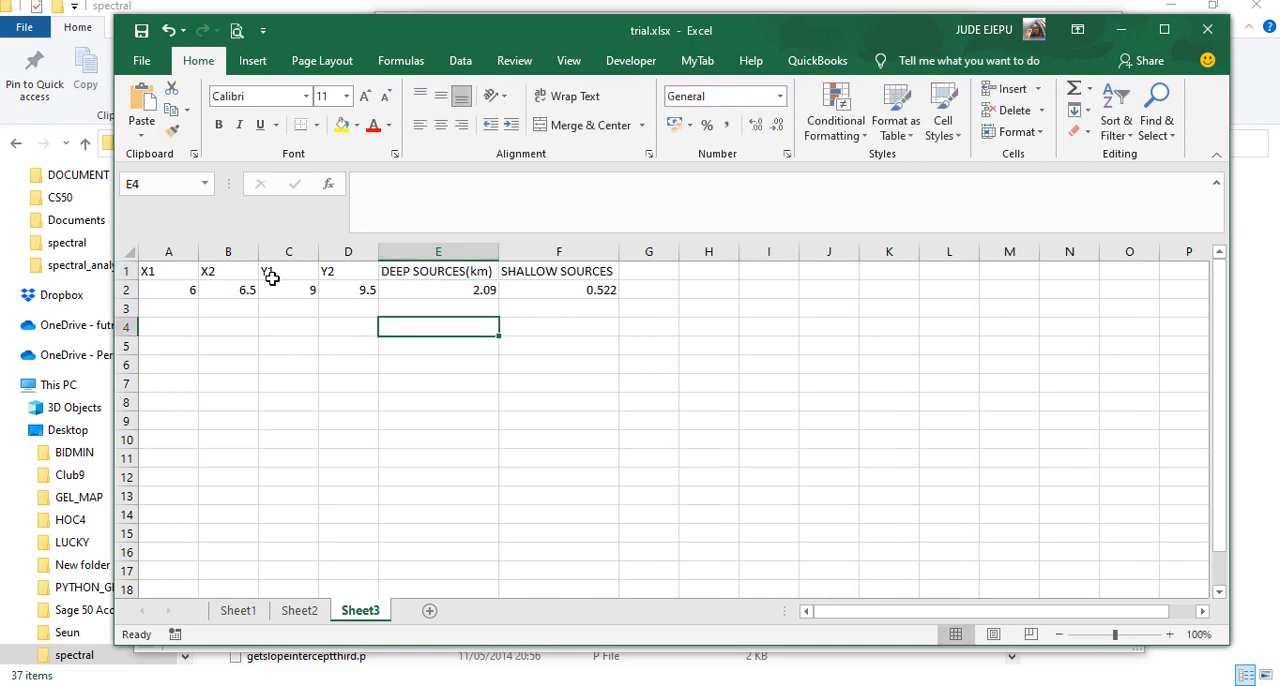